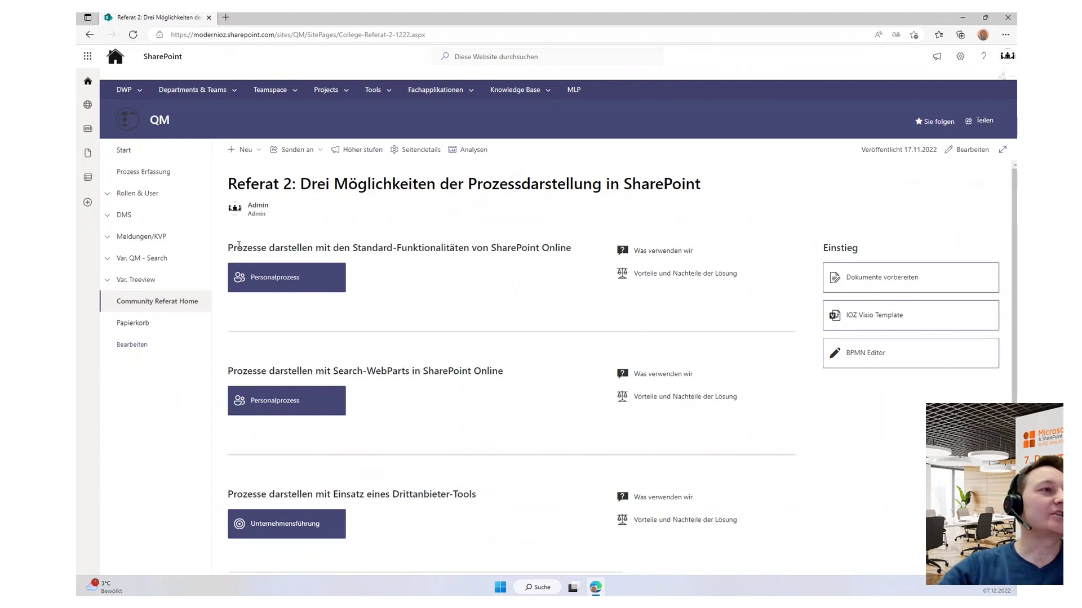
- Review the three process-display approaches on the page, highlighting SharePoint Online, Search-WebParts and Drittanbieter-Tools in their headings
drag(230, 248, 470, 251)
drag(573, 249, 493, 250)
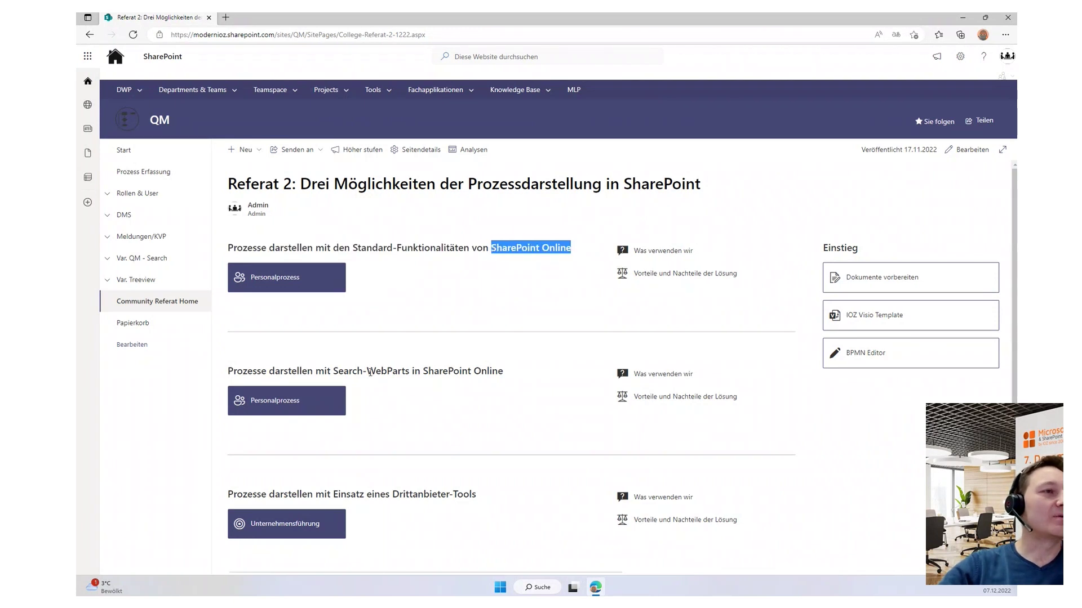
drag(411, 370, 335, 372)
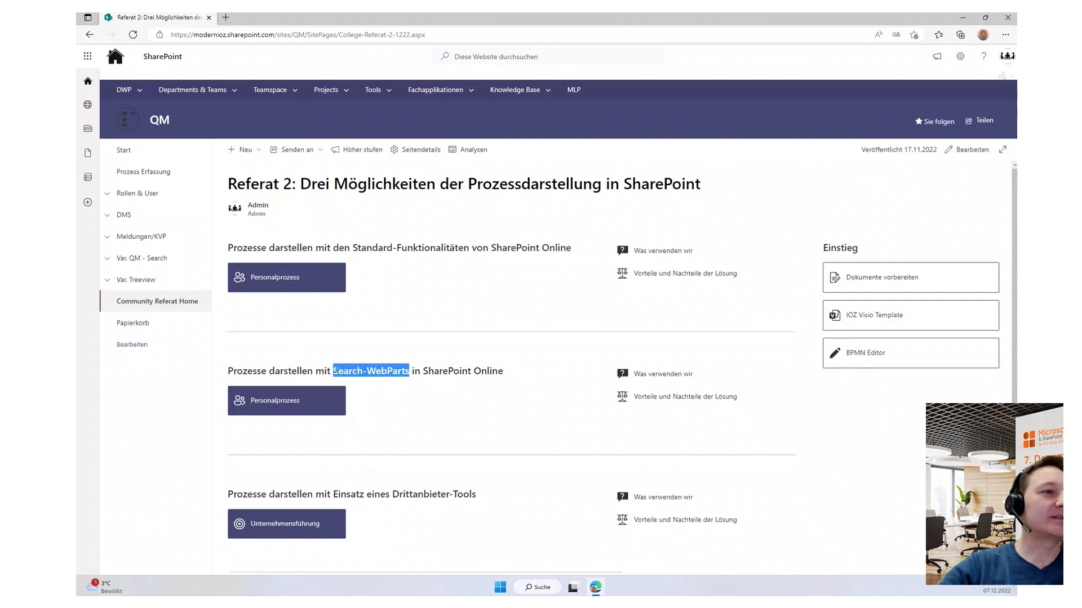
click(512, 375)
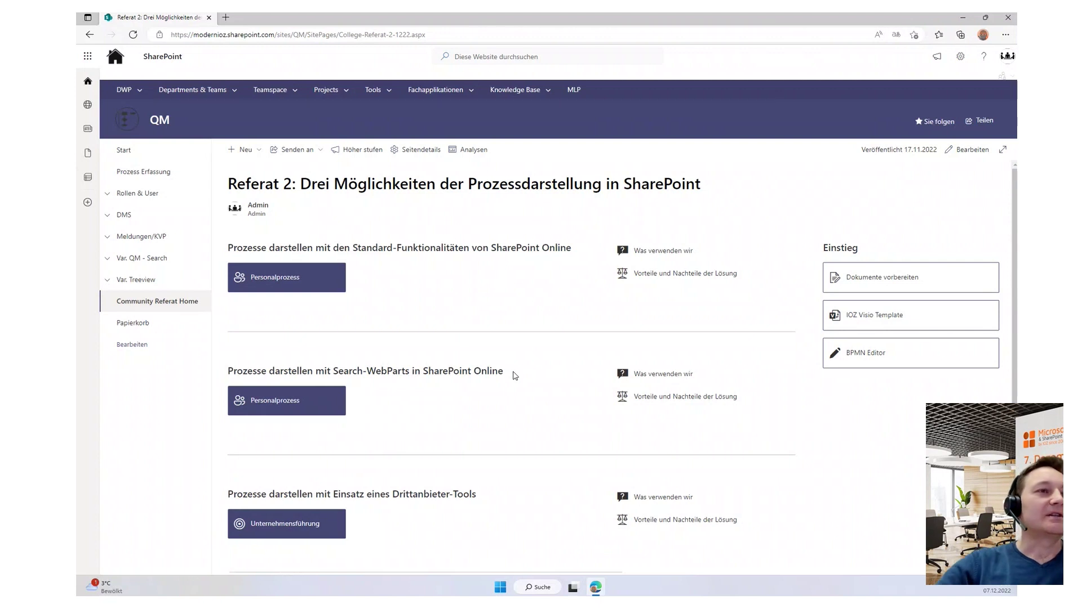
drag(507, 375, 424, 377)
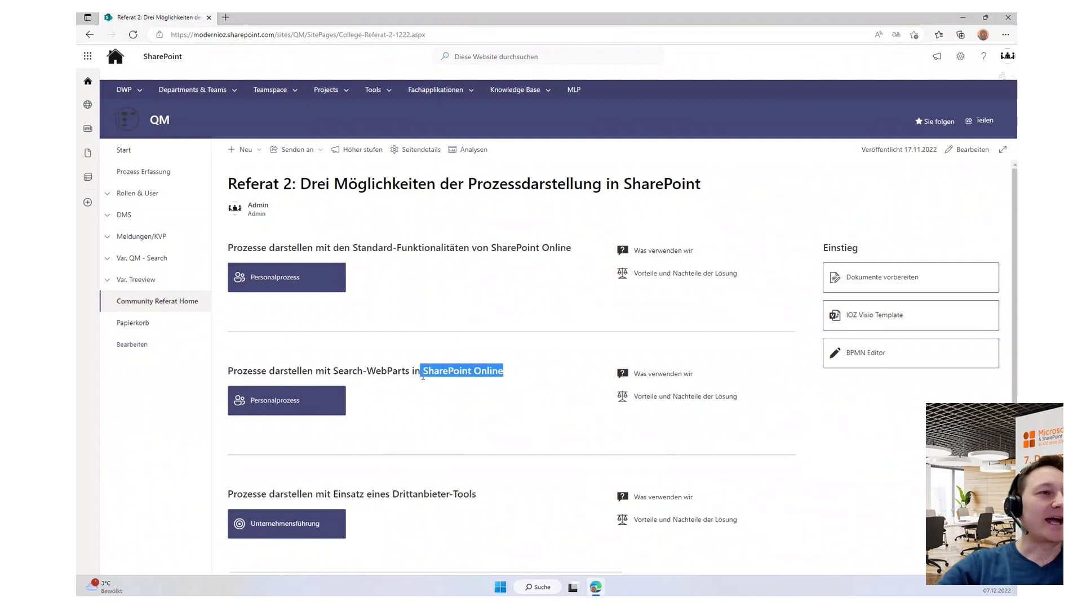
click(425, 375)
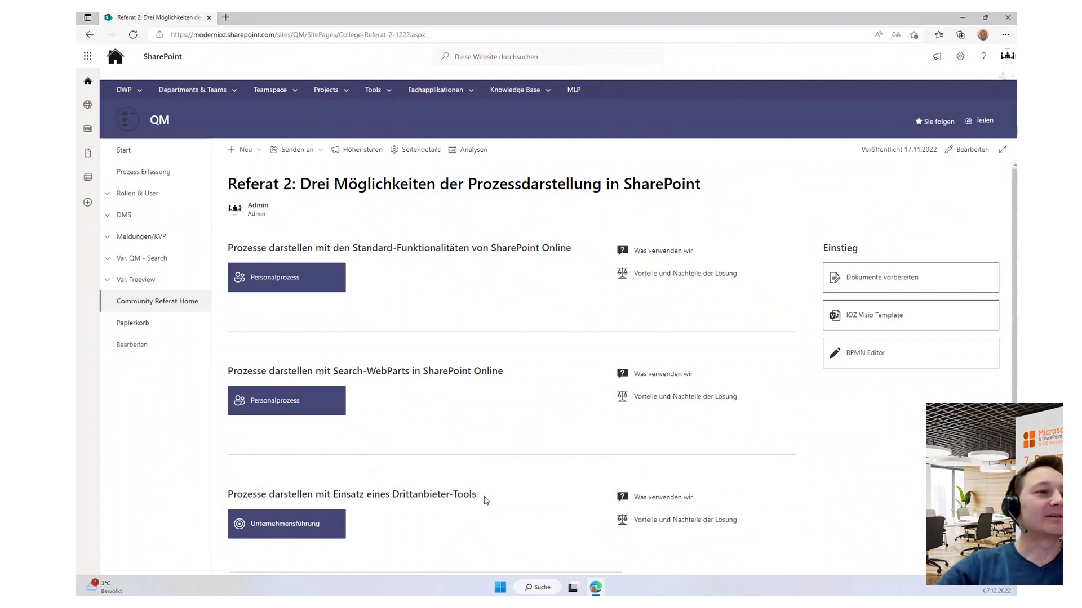
drag(476, 494, 395, 500)
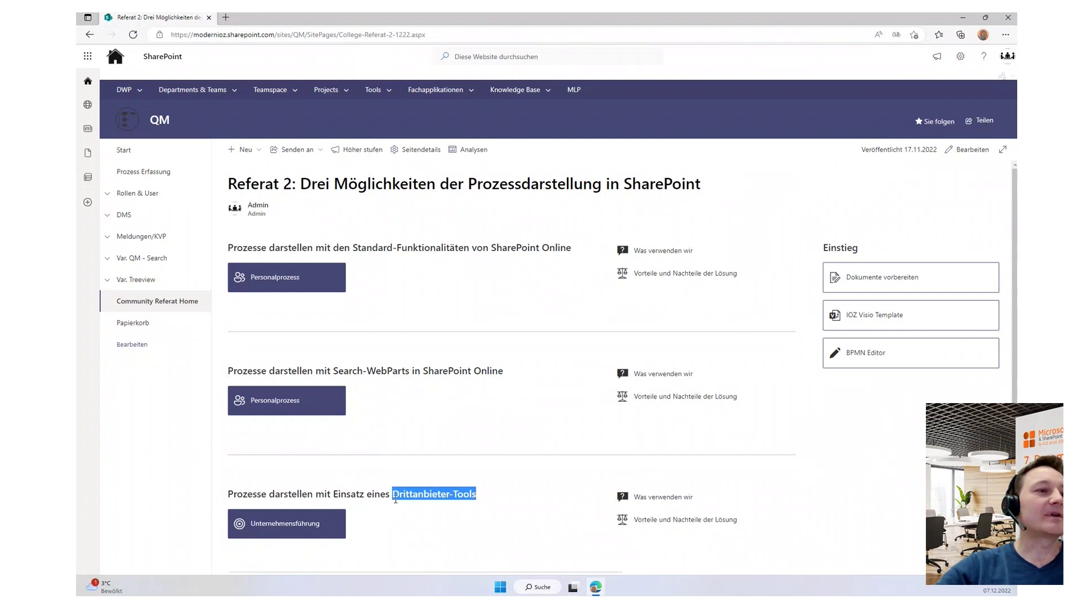
click(480, 500)
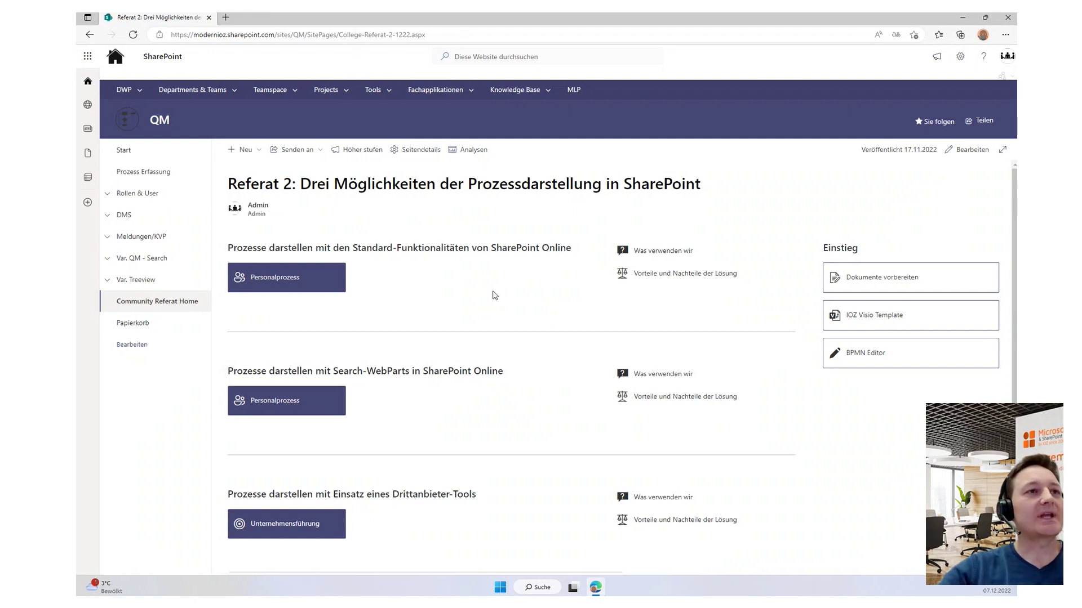
- Open the Was verwenden wir page for the standard SharePoint Online approach and review its Dokumentenbibliothek web part description
click(679, 255)
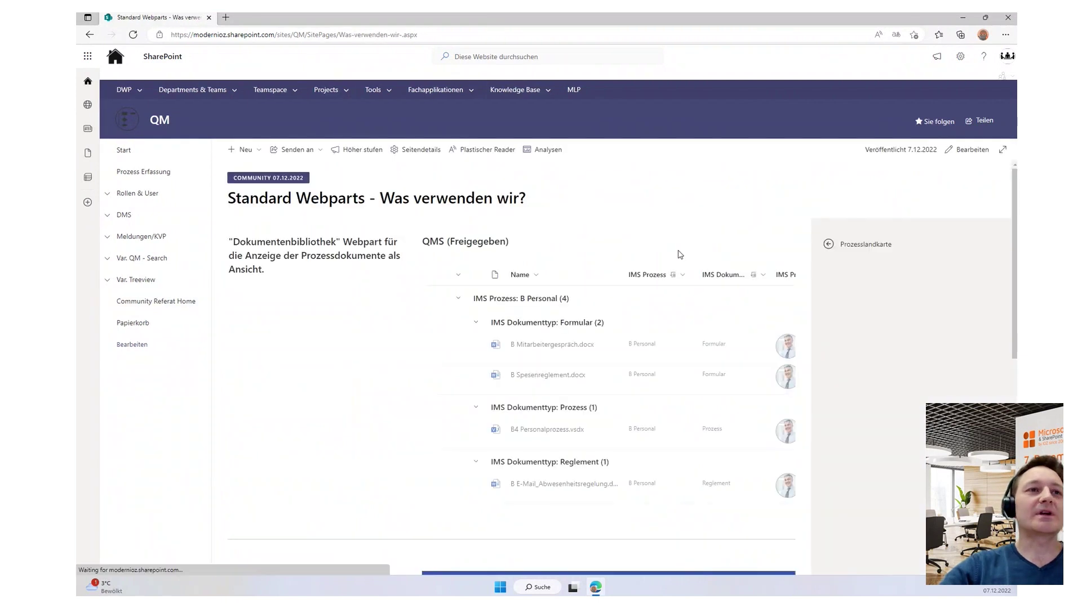
scroll(680, 255, down, 5)
scroll(779, 232, up, 6)
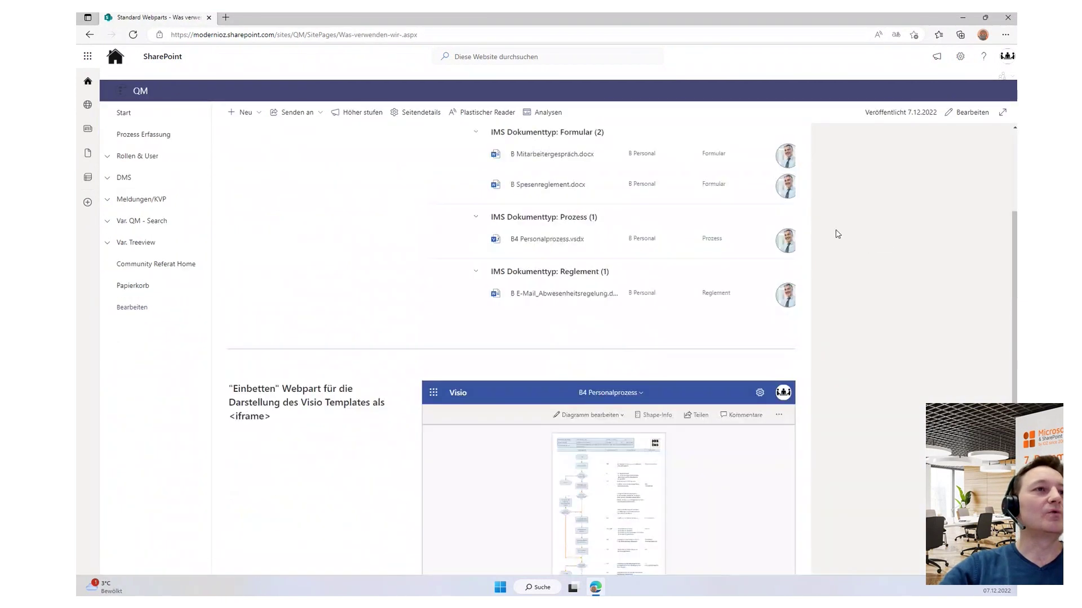
scroll(747, 230, up, 2)
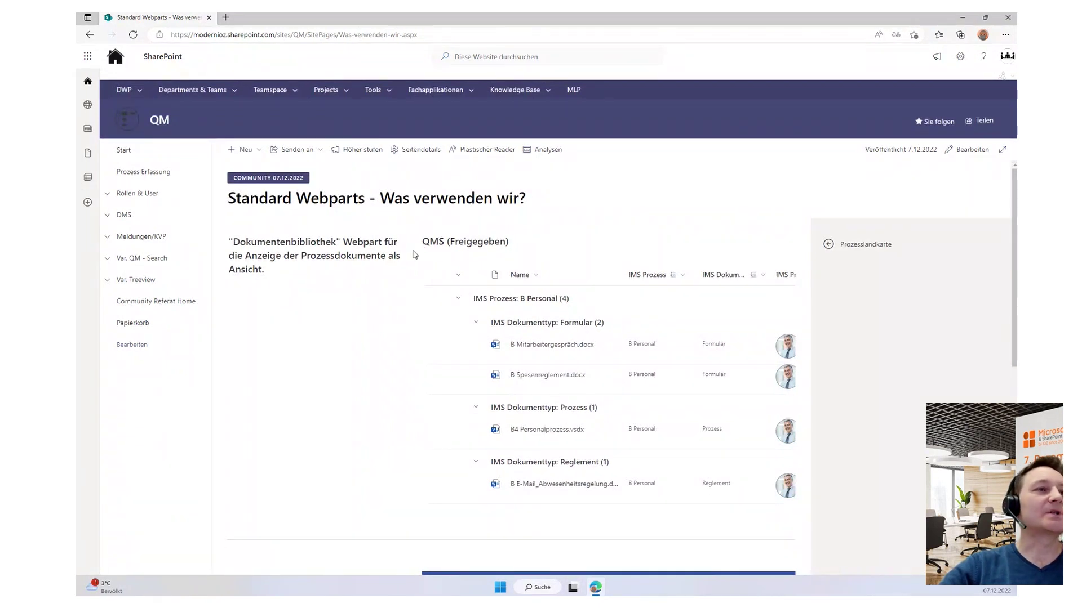
drag(236, 241, 389, 242)
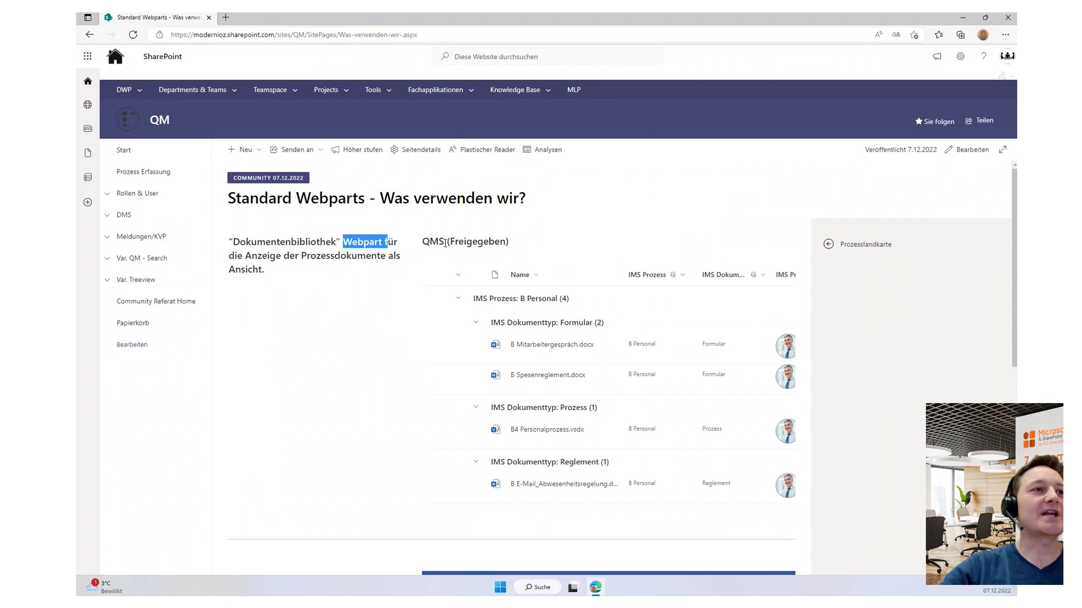
click(614, 253)
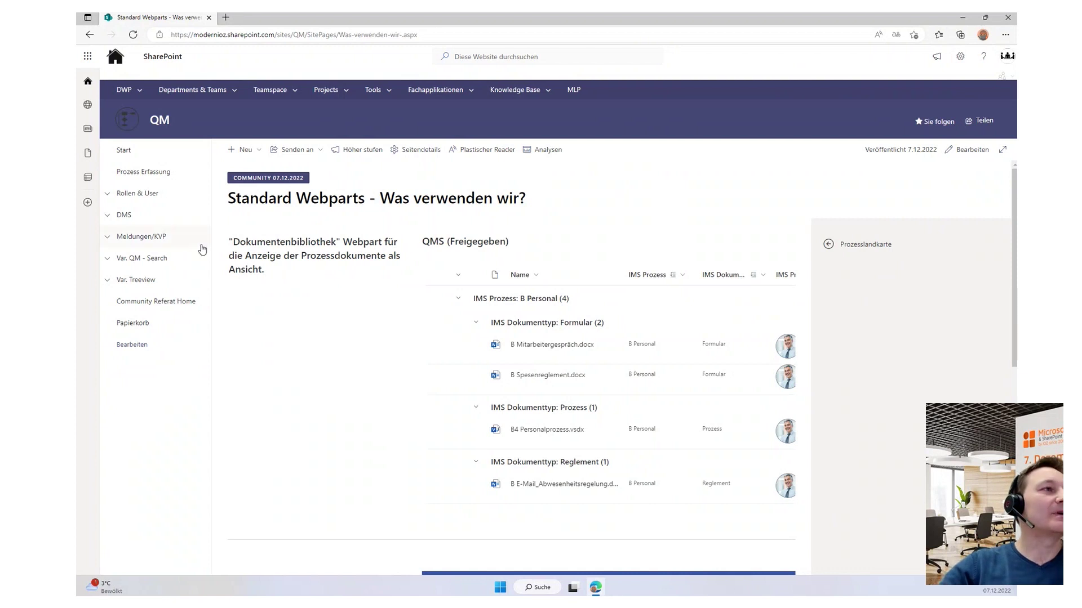
- Open the DMS Prozessdokumente library in a separate browser tab and expand the A1 Unternehmensentwicklung and B Personal process groups
click(107, 219)
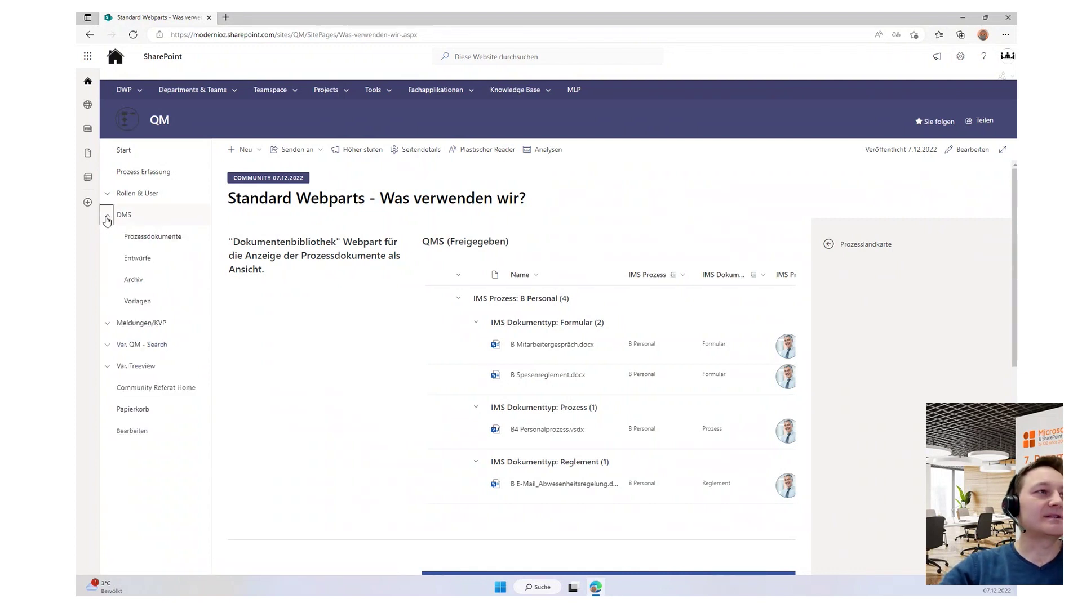
right_click(178, 239)
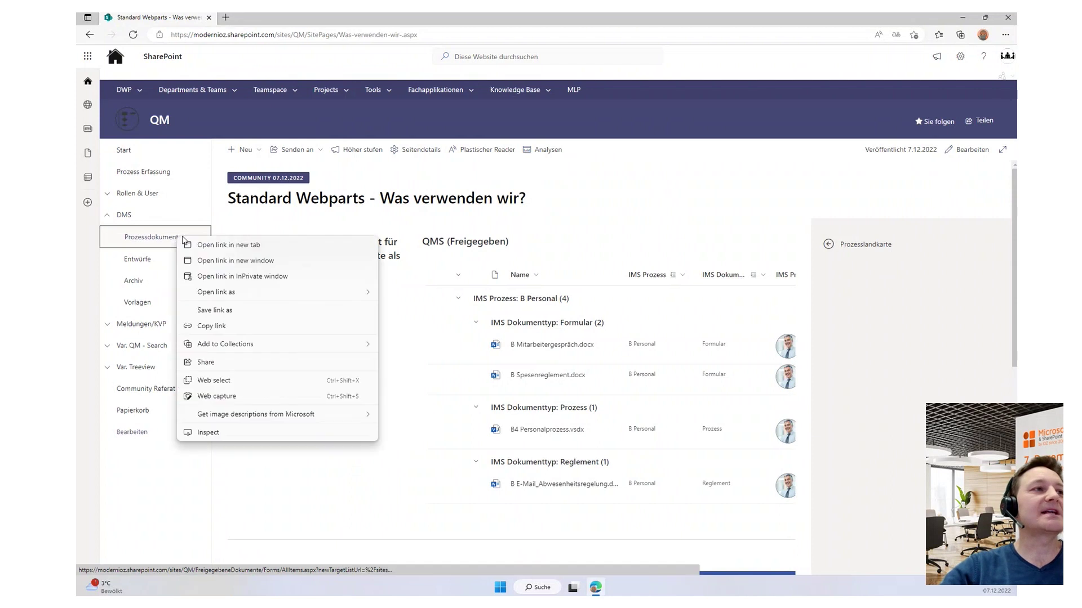
click(231, 247)
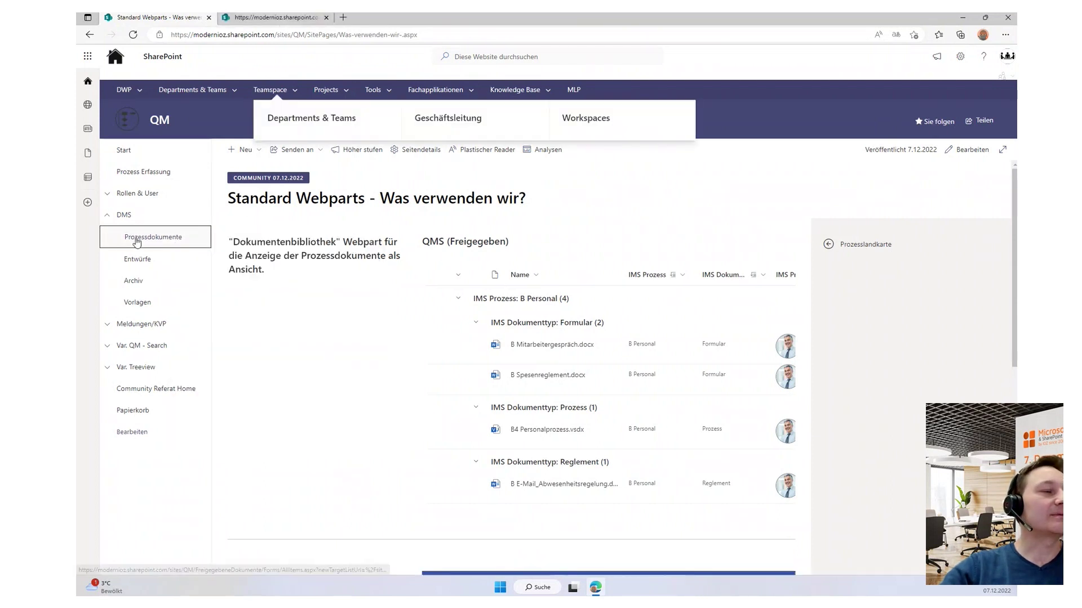
click(265, 18)
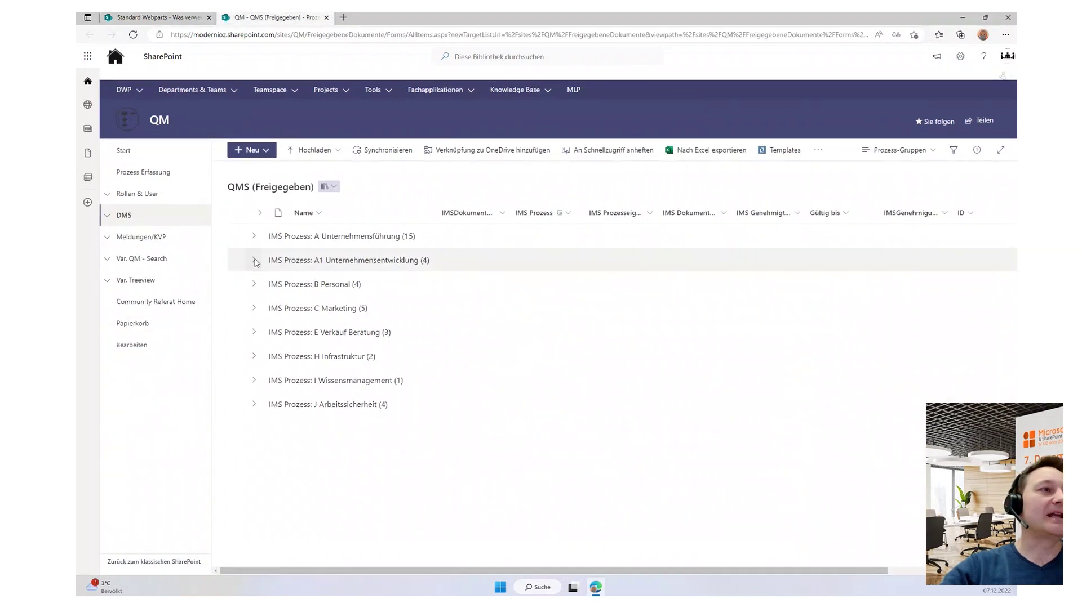
click(252, 262)
click(256, 406)
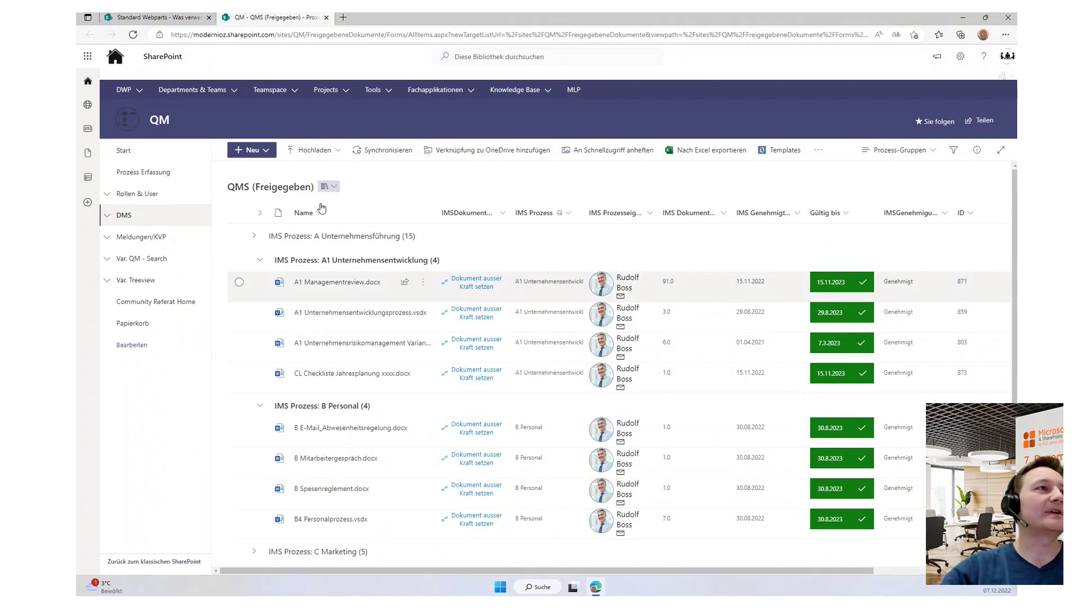
- Return to the Standard Webparts page and examine the embedded QMS (Freigegeben) document library view
click(160, 18)
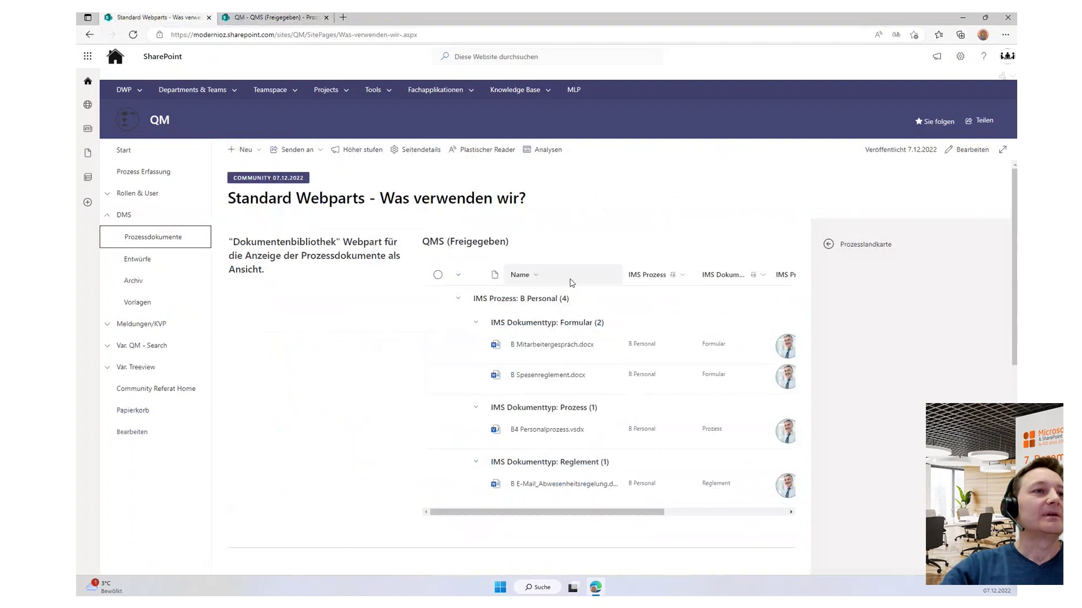
scroll(547, 292, down, 1)
scroll(546, 292, up, 1)
drag(423, 242, 522, 253)
click(376, 344)
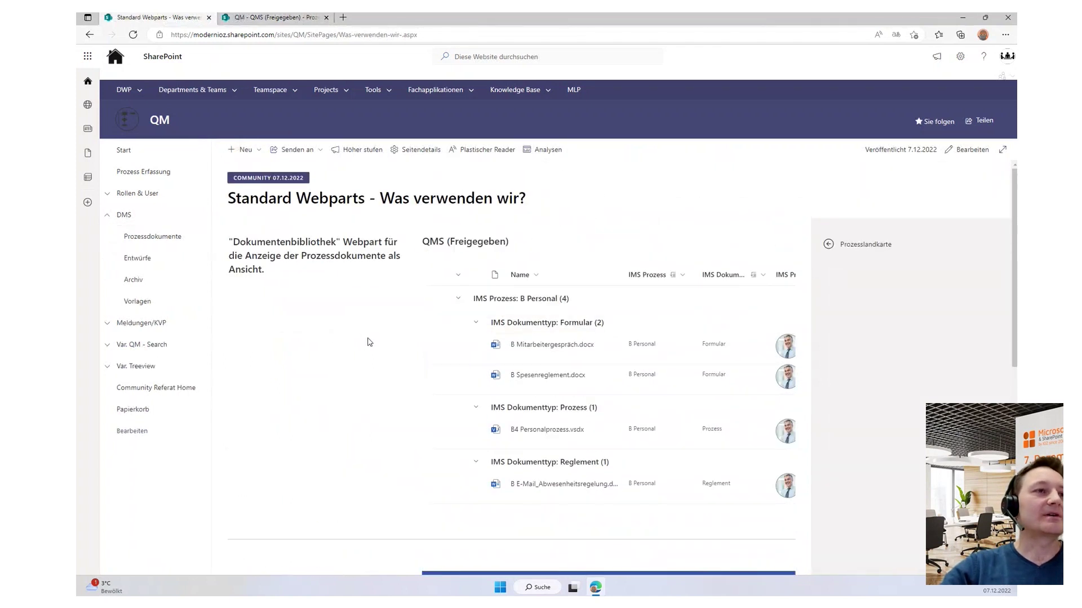
- Zoom the embedded B4 Personalprozess Visio diagram to 114% and close its Verschieben und Zoom pane
scroll(368, 342, down, 2)
scroll(367, 342, down, 4)
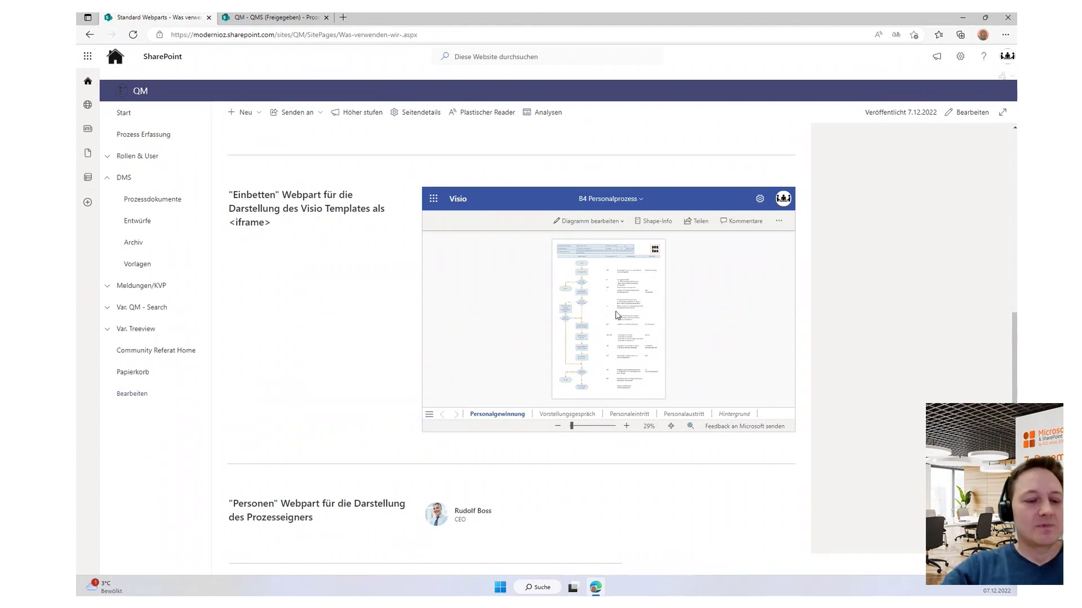
scroll(615, 315, up, 3)
scroll(597, 294, up, 3)
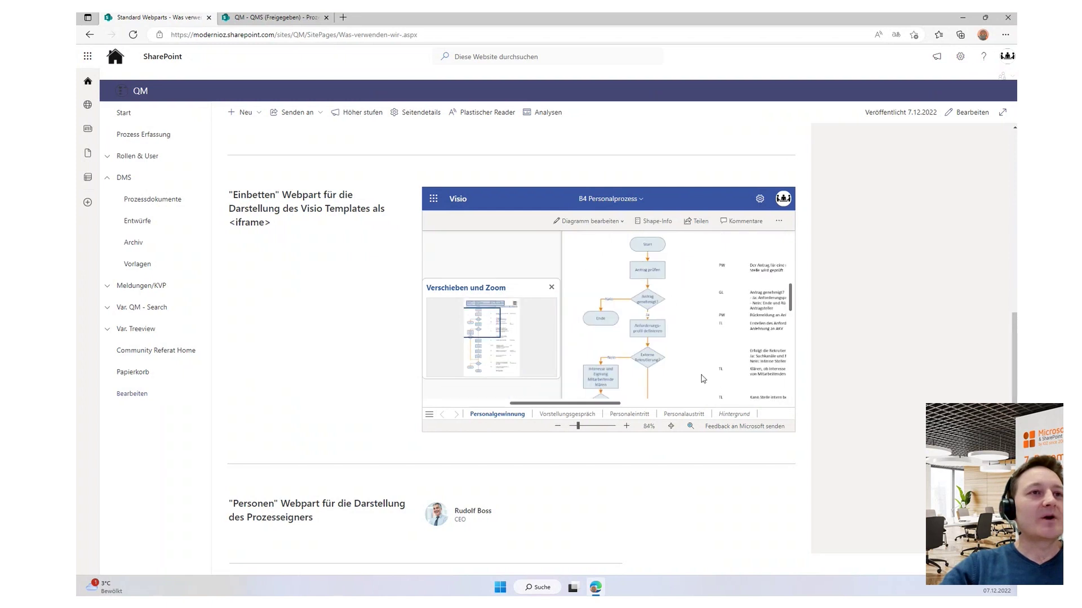
scroll(740, 297, up, 1)
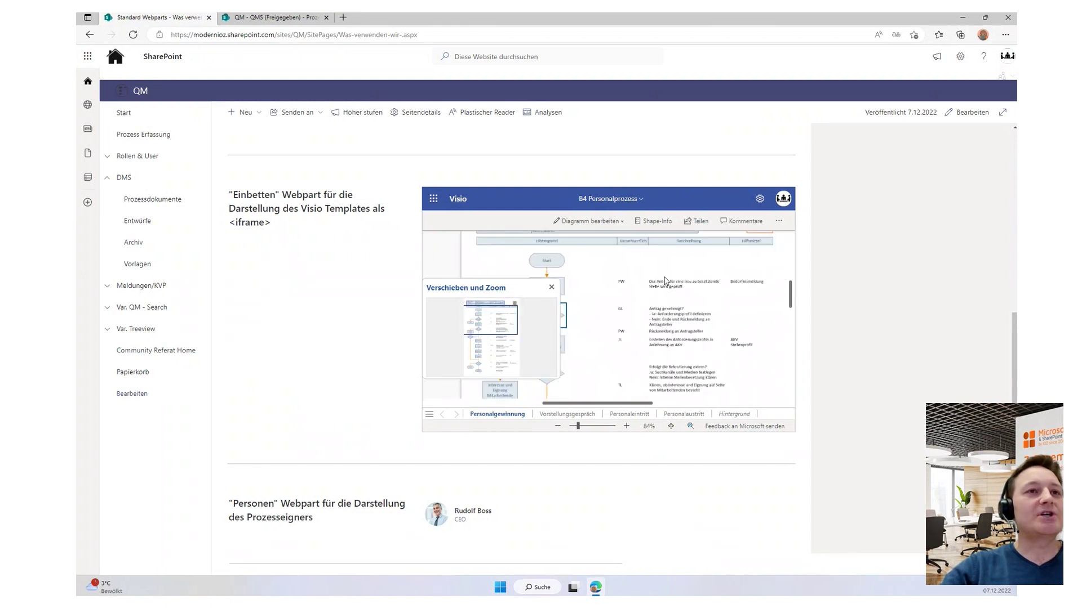
scroll(667, 305, up, 3)
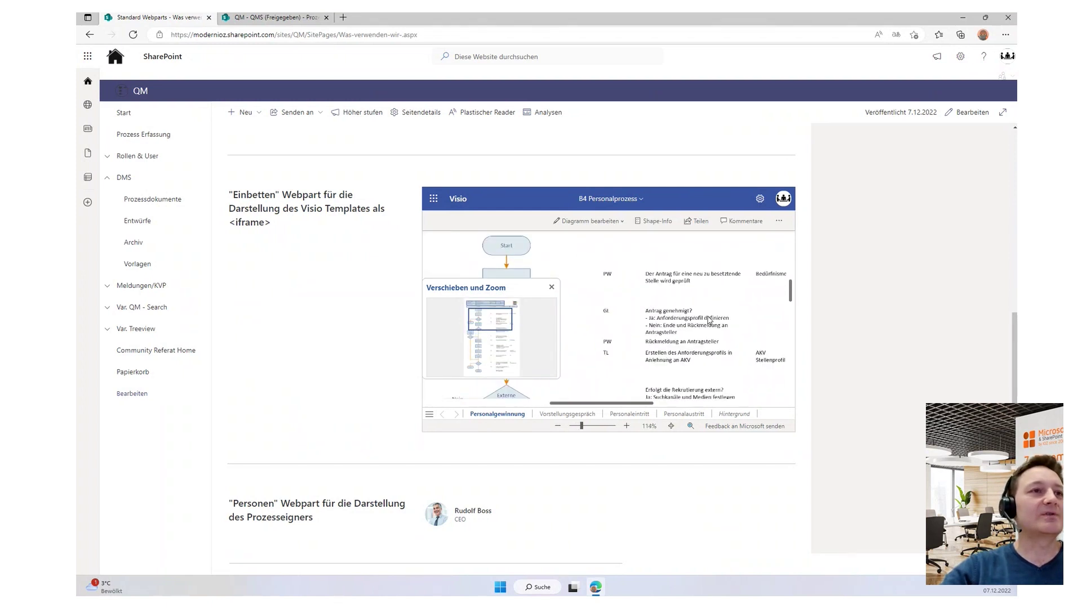
click(551, 287)
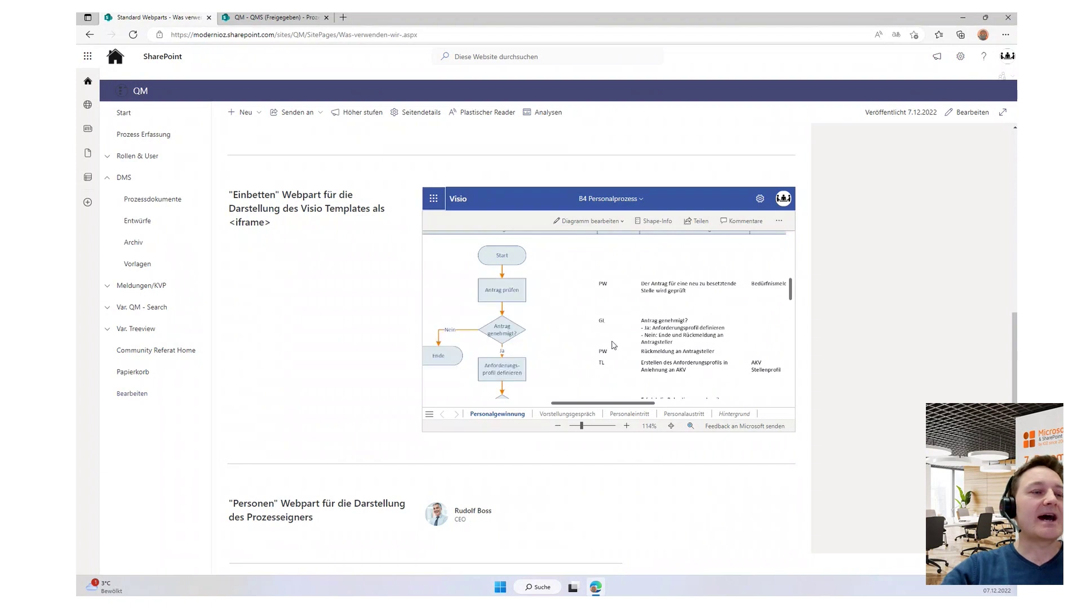
- Select the Antrag prüfen shape in the embedded Personalgewinnung flowchart
drag(616, 356, 684, 334)
drag(659, 289, 643, 340)
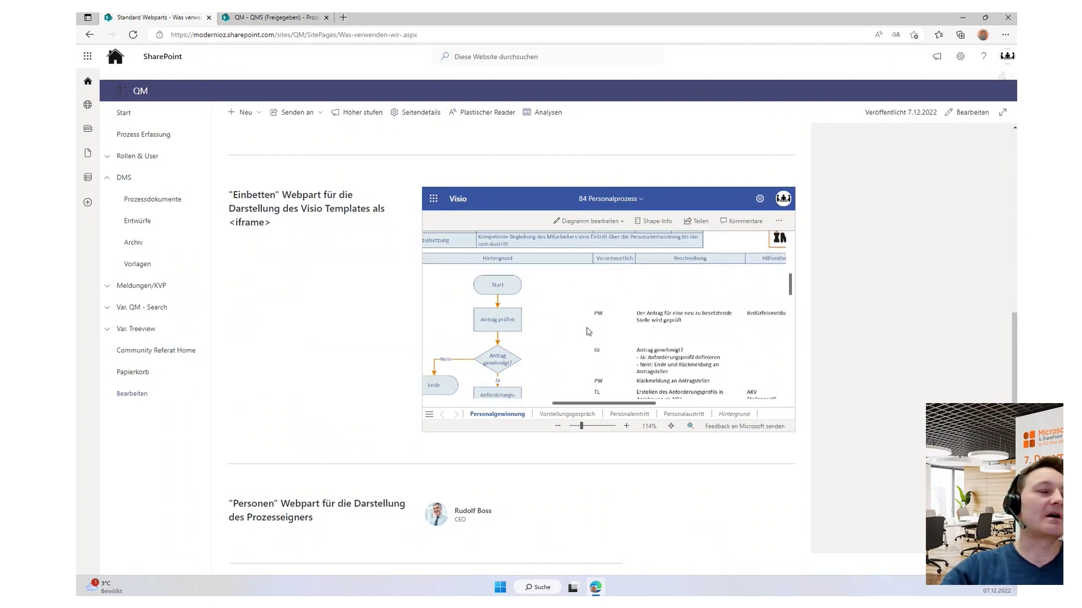
click(491, 328)
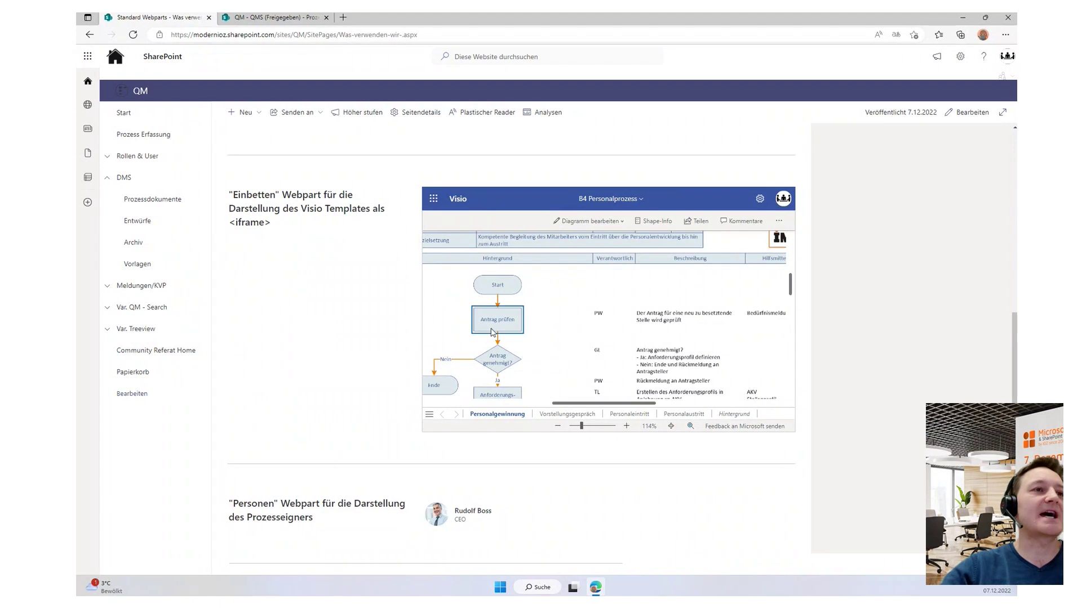
scroll(631, 327, right, 1)
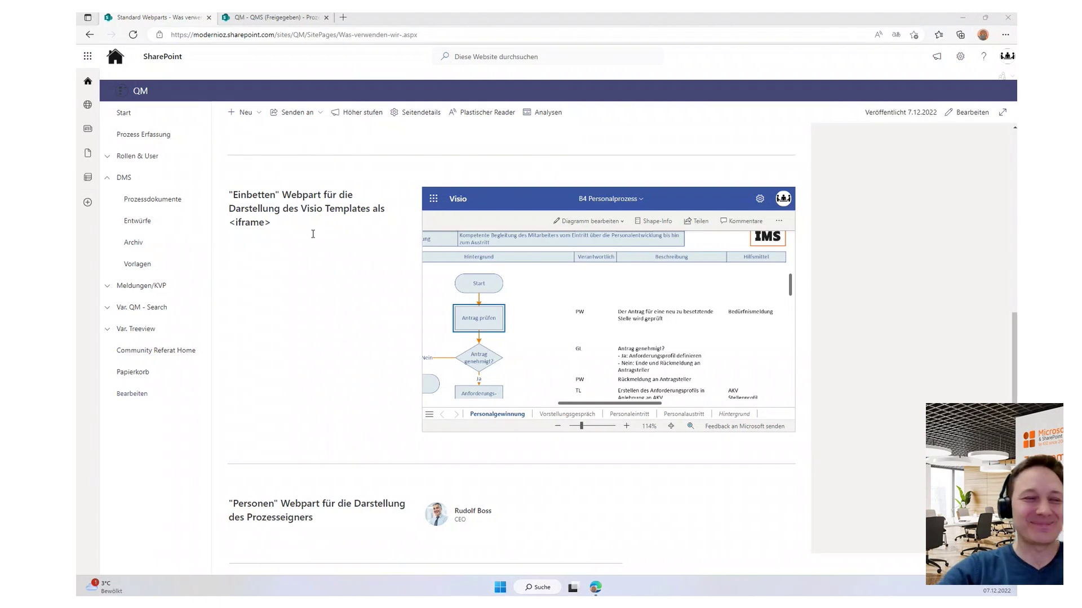
- Review the Dokumentenbibliothek and Einbetten web part descriptions, highlighting the library web part's name and the <iframe> term
scroll(304, 236, up, 5)
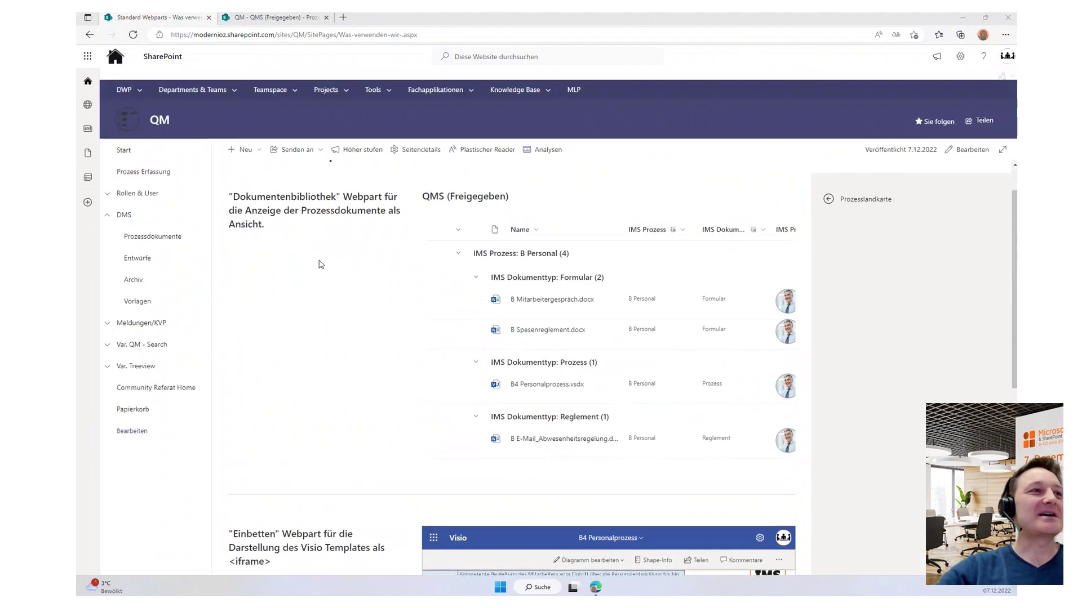
scroll(309, 280, up, 1)
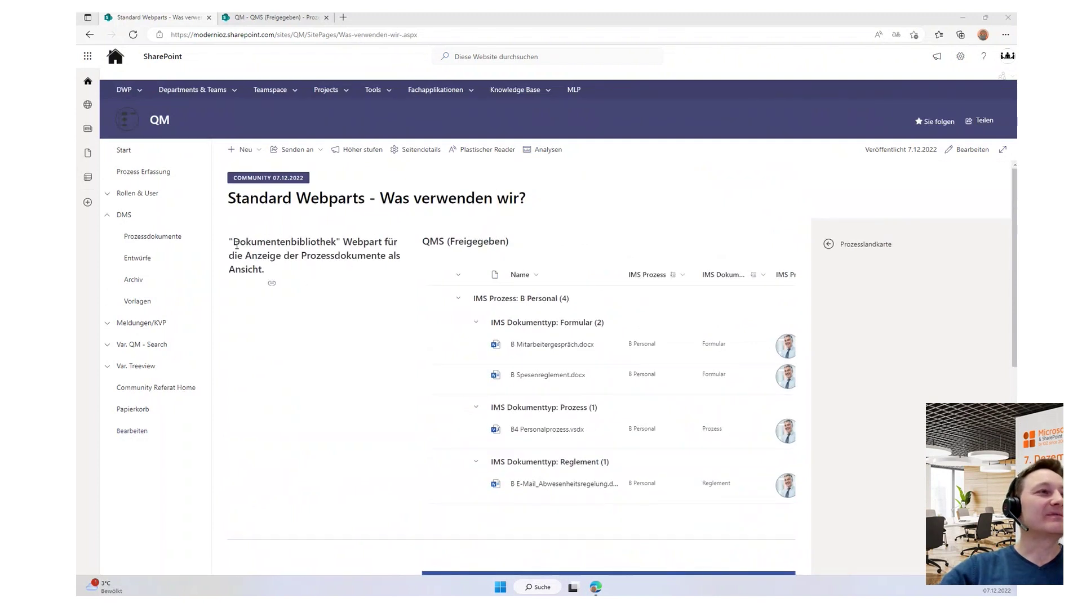
drag(231, 244, 388, 243)
click(399, 325)
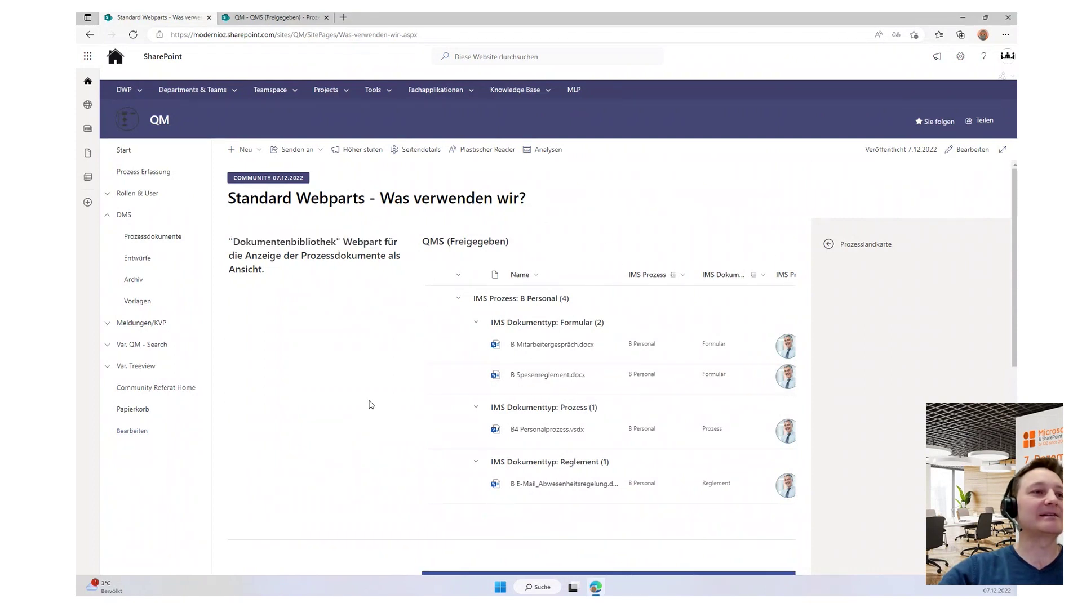
scroll(370, 403, down, 5)
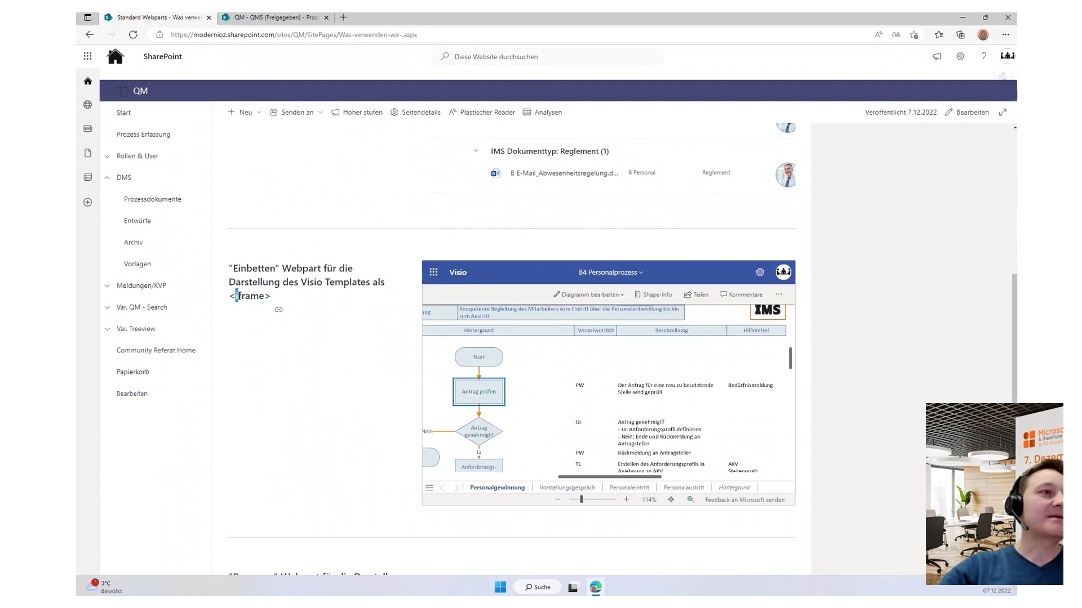
drag(246, 295, 270, 295)
click(300, 291)
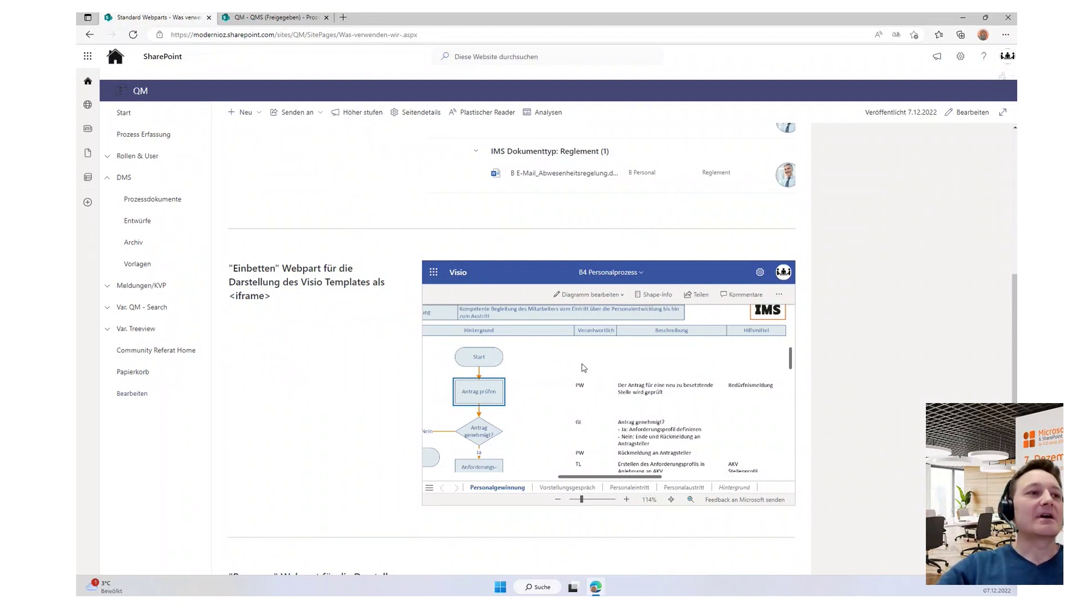
- Zoom the embedded Visio diagram out to 69% and view the Personen web part section for the process owner
scroll(546, 367, down, 3)
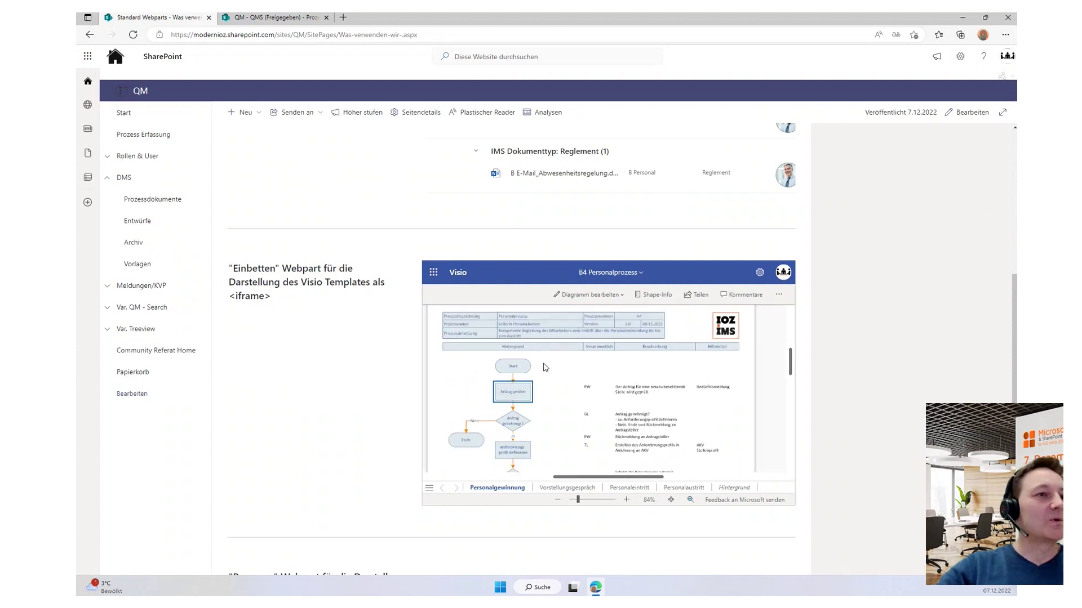
scroll(550, 382, down, 2)
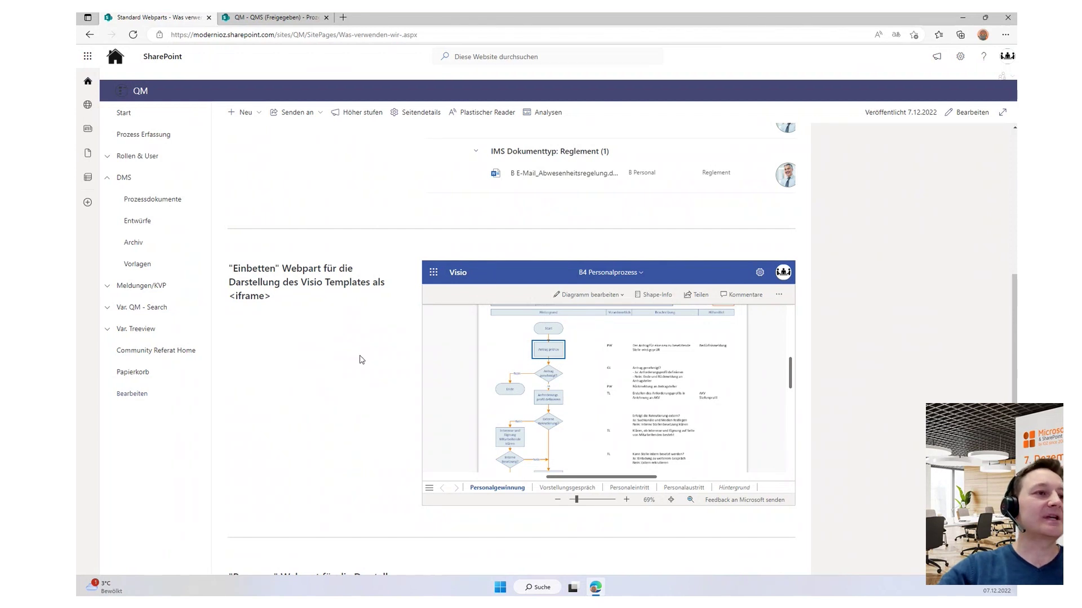
scroll(361, 360, down, 2)
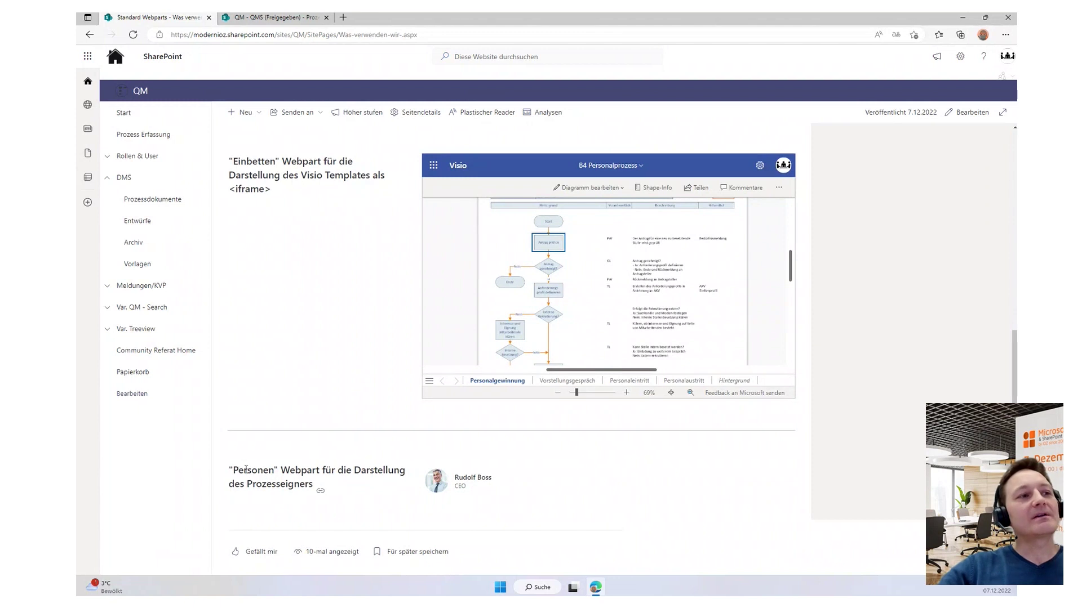
- Highlight the word "Personen" in the description of the process owner web part
drag(236, 470, 279, 470)
click(279, 470)
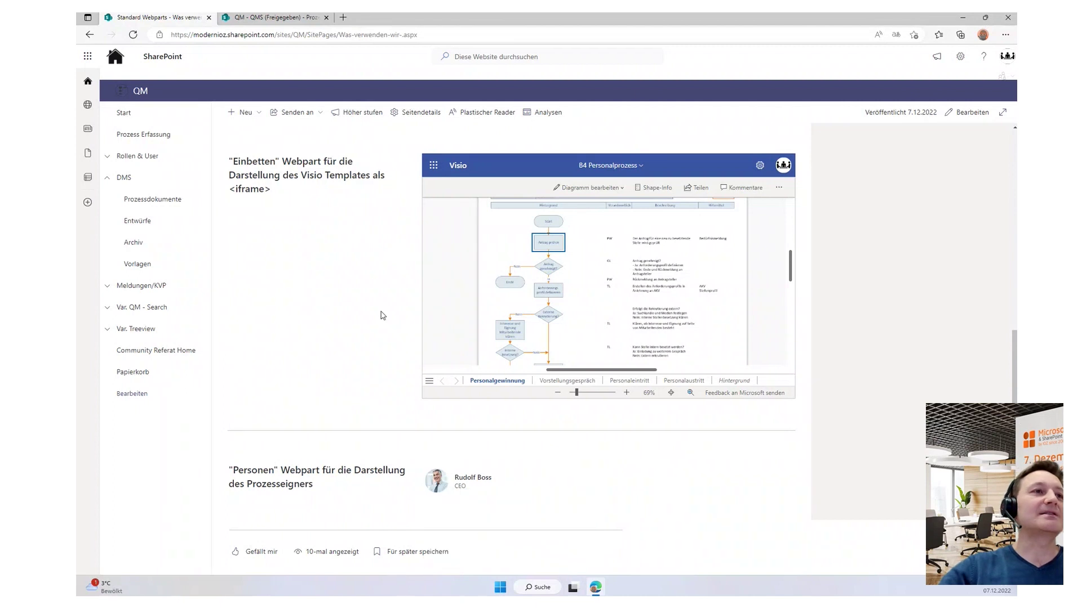
scroll(373, 335, up, 6)
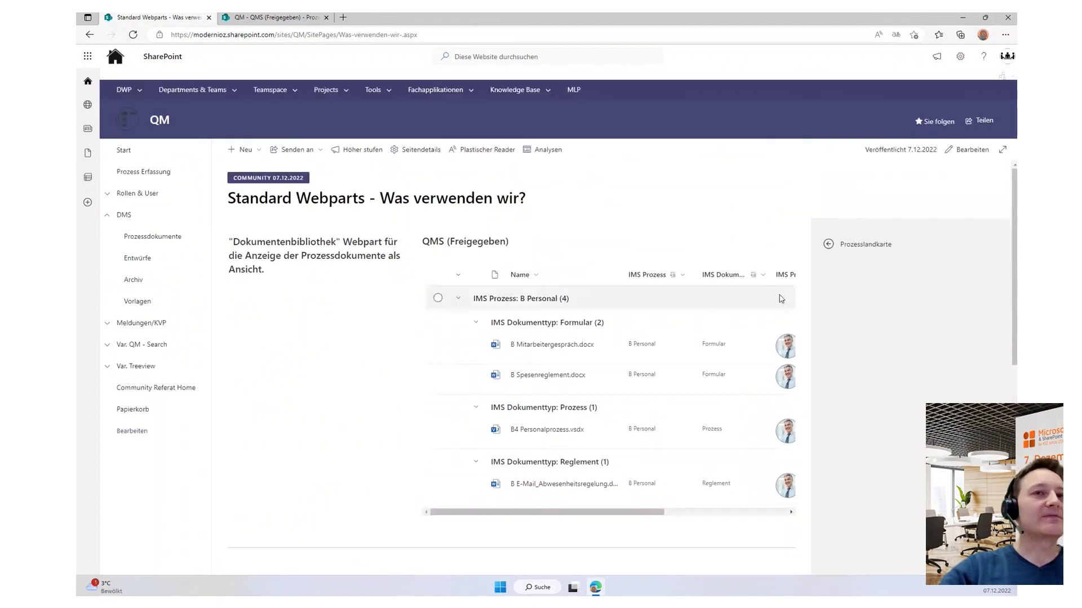
- Return to Community Referat Home and open the Personalprozess page built with the standard SharePoint Online functions
click(151, 388)
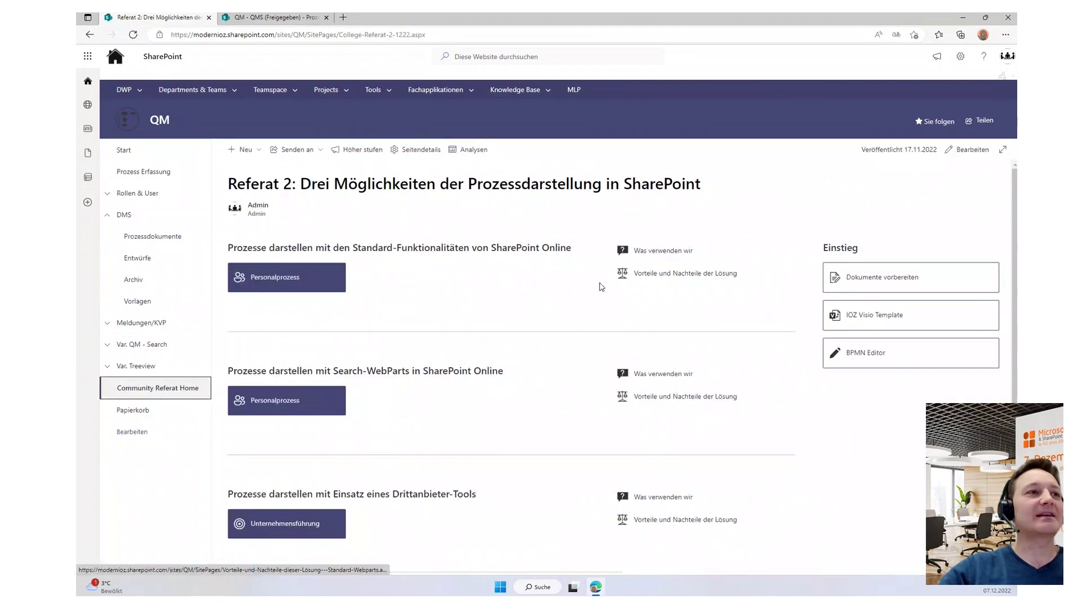
click(269, 280)
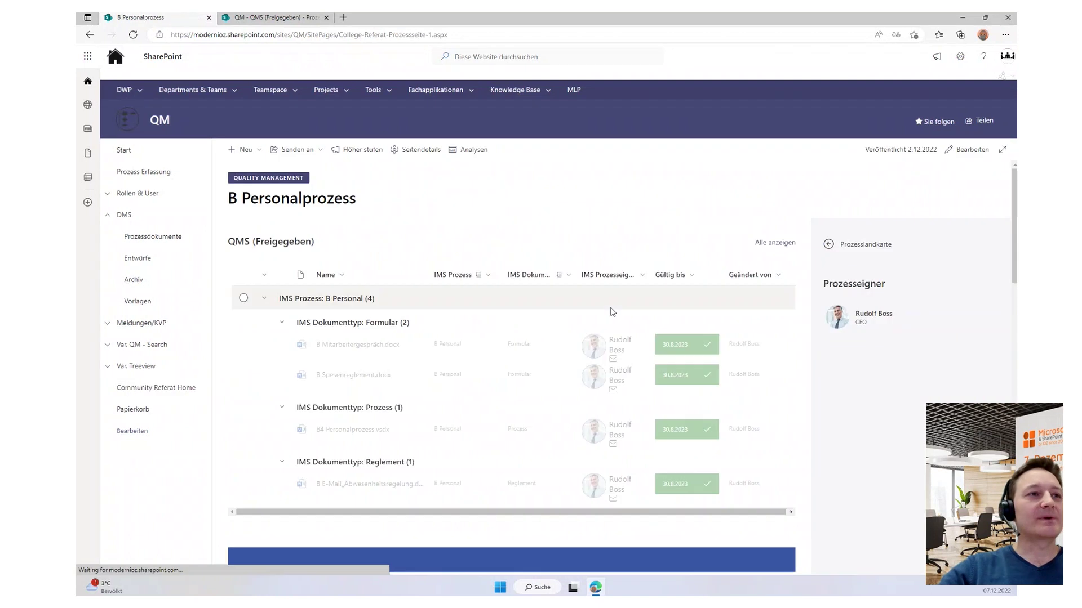
scroll(610, 310, down, 4)
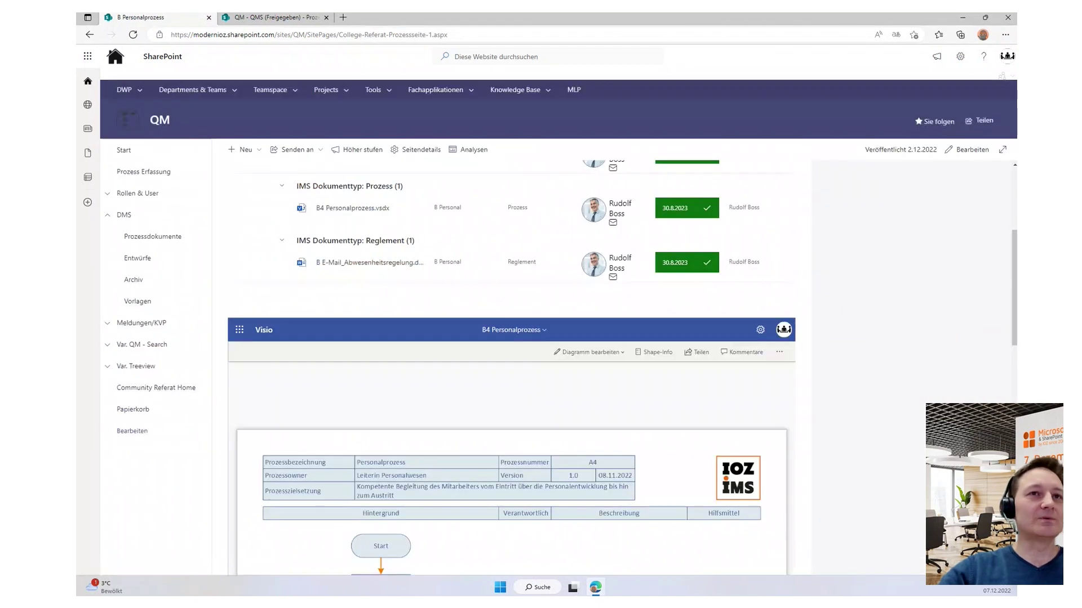
- Show the contact card of the Prozesseigner on the B Personalprozess page
scroll(875, 288, up, 4)
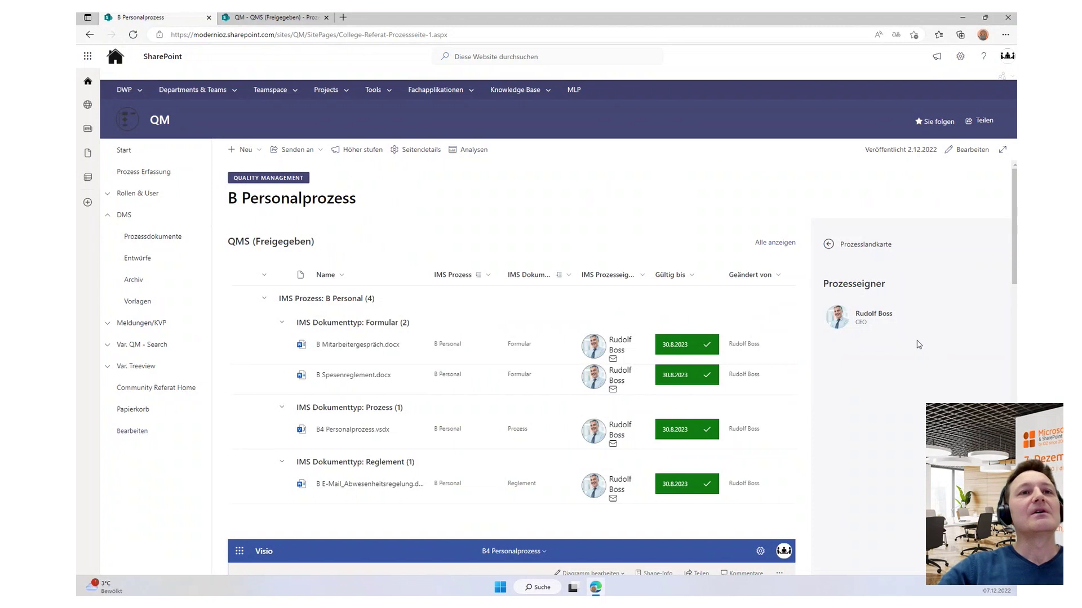
mouse_move(839, 324)
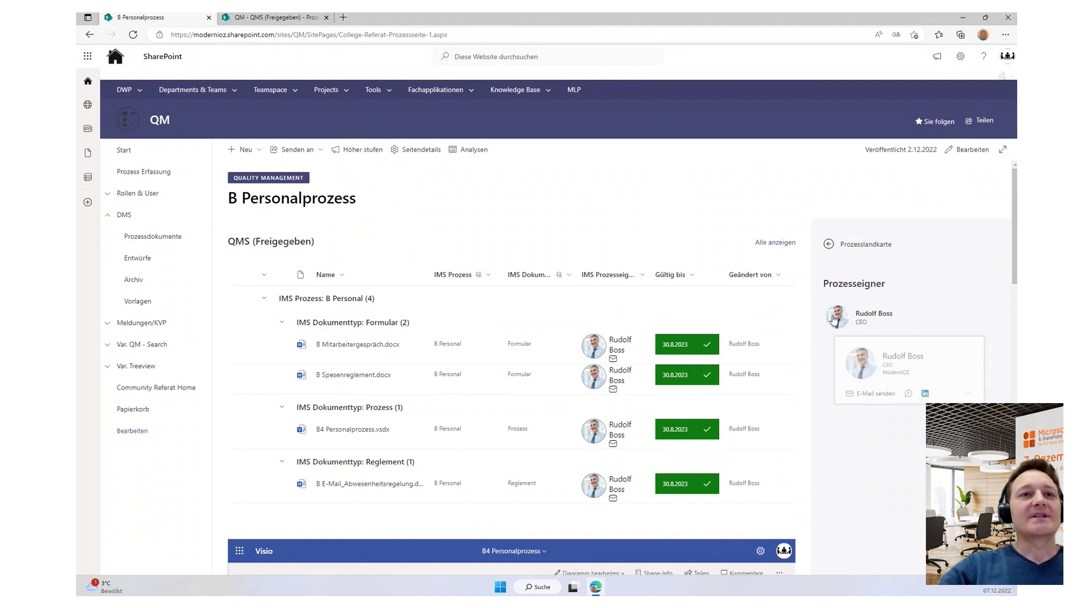
click(840, 325)
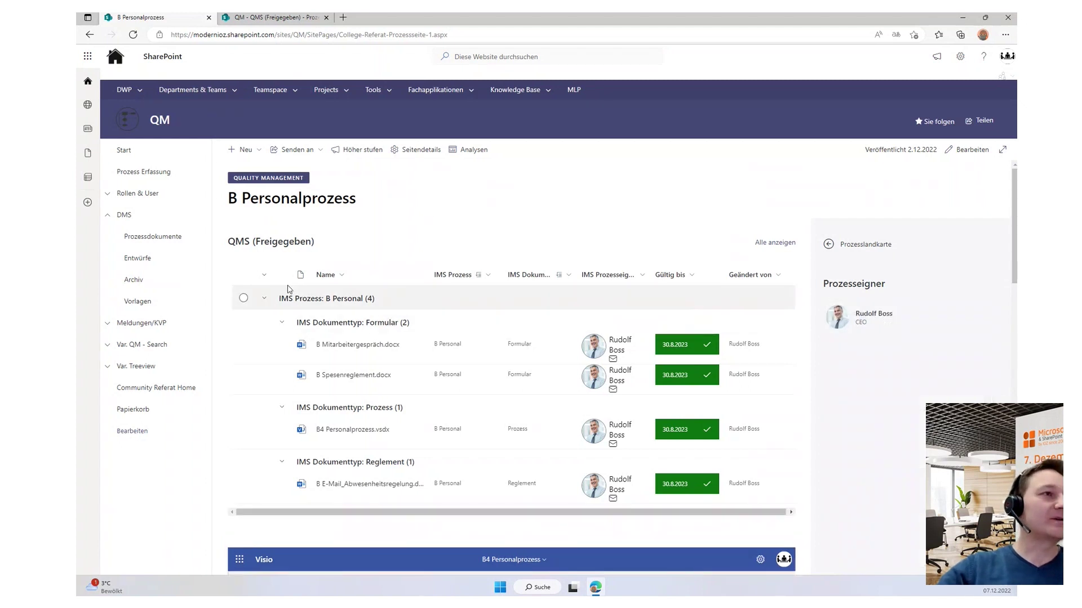
- Highlight the QMS (Freigegeben) heading, select the B Mitarbeitergespräch document and view its available file actions
drag(228, 241, 321, 249)
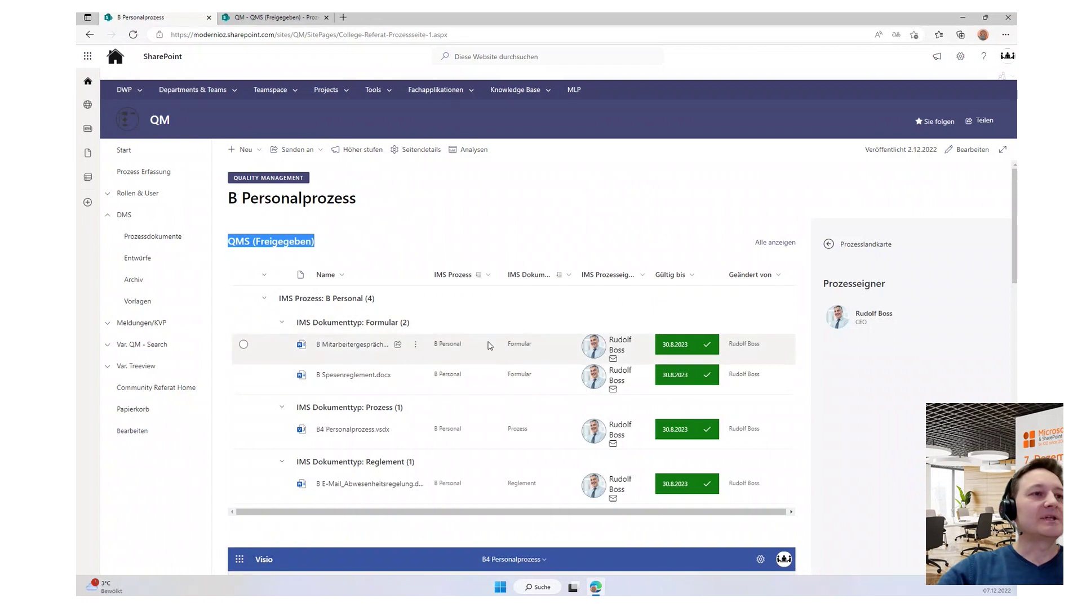
click(490, 345)
click(416, 345)
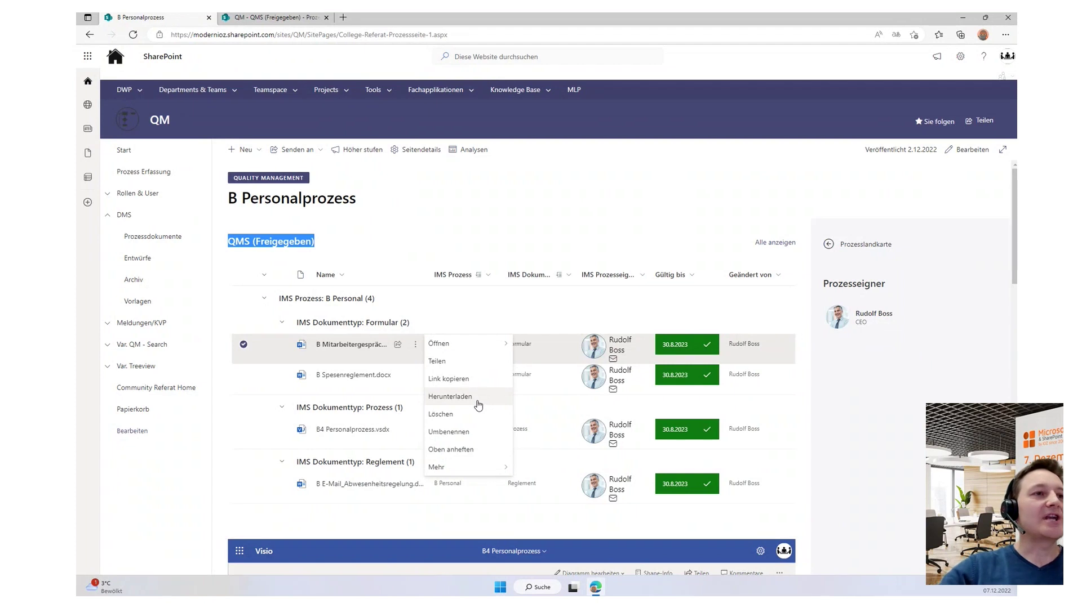
click(536, 357)
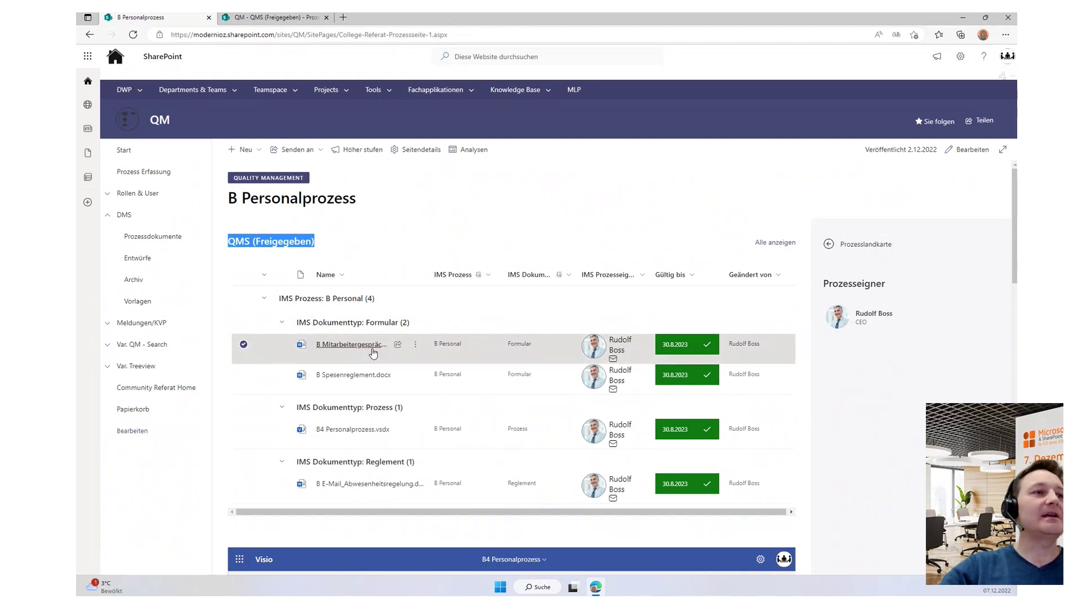
click(415, 344)
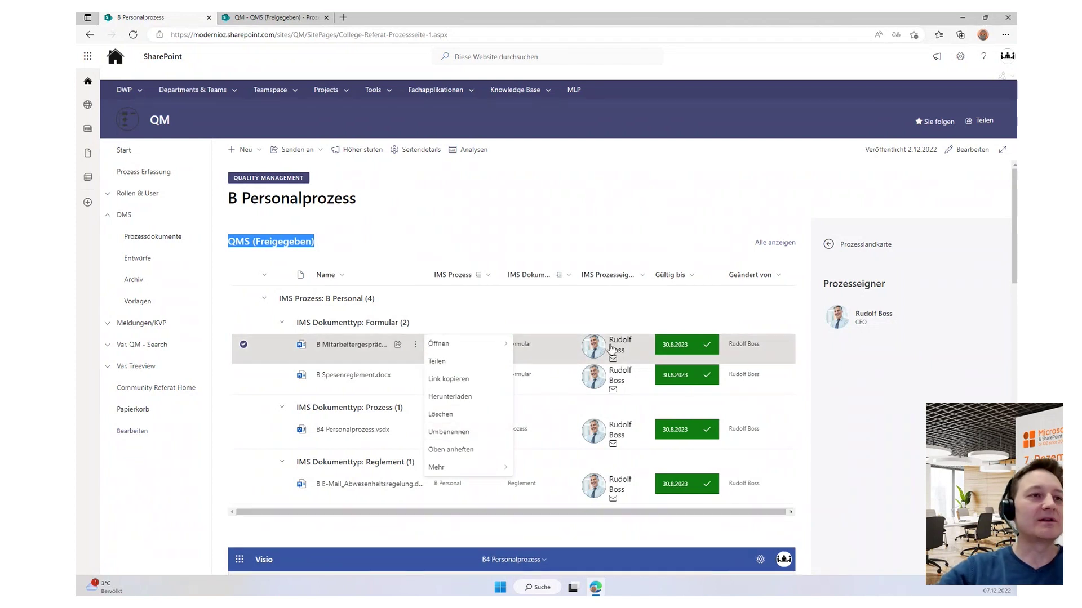
click(563, 344)
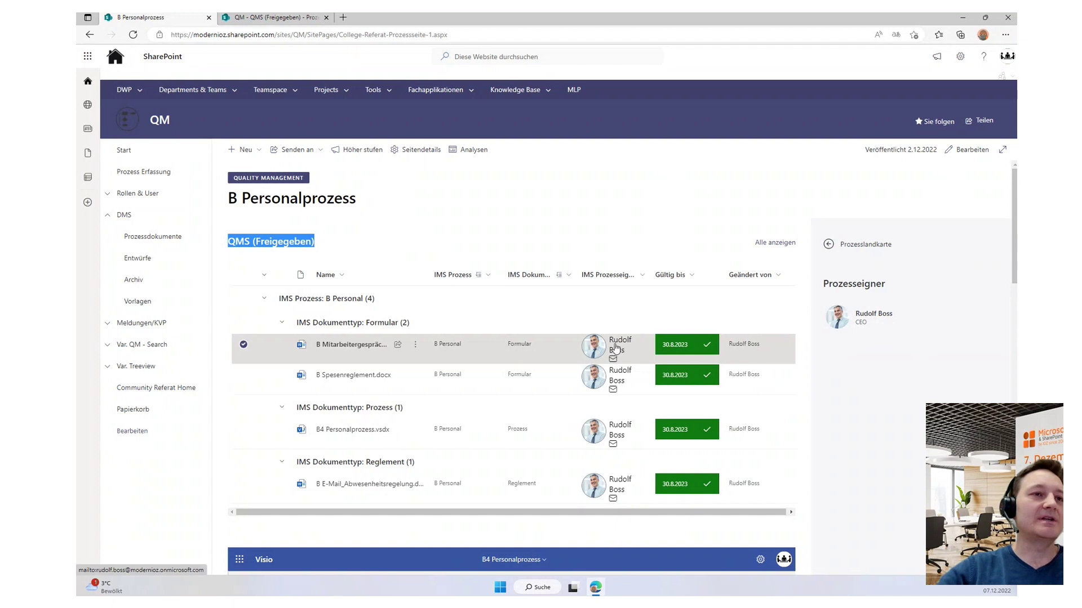
- Examine the embedded Personalgewinnung flowchart from its header table to the final Vorstellungsgespräch shape
scroll(606, 345, down, 1)
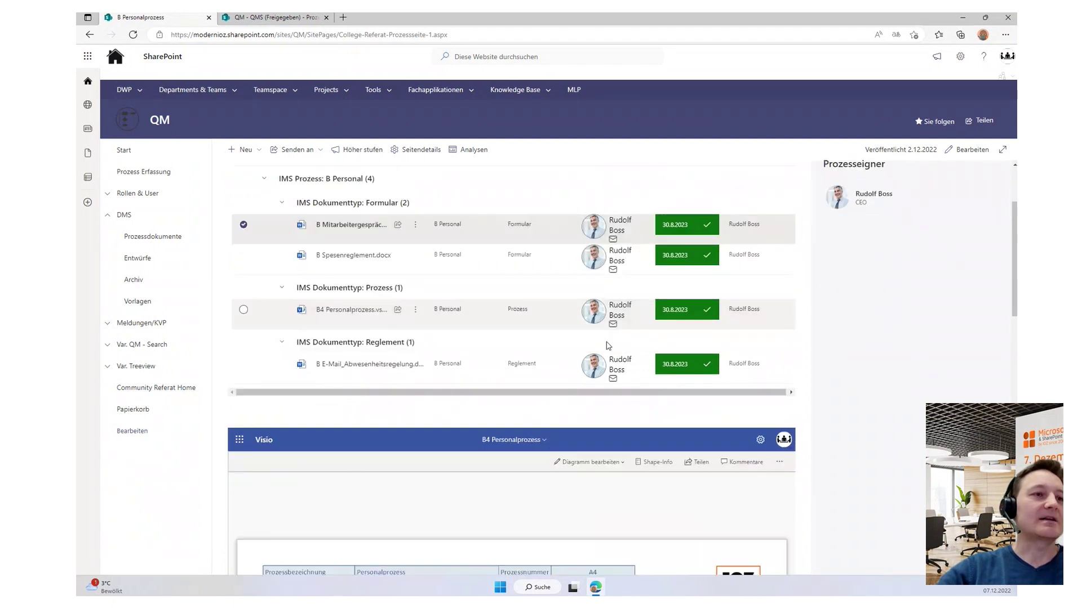
scroll(606, 341, down, 4)
scroll(889, 340, down, 5)
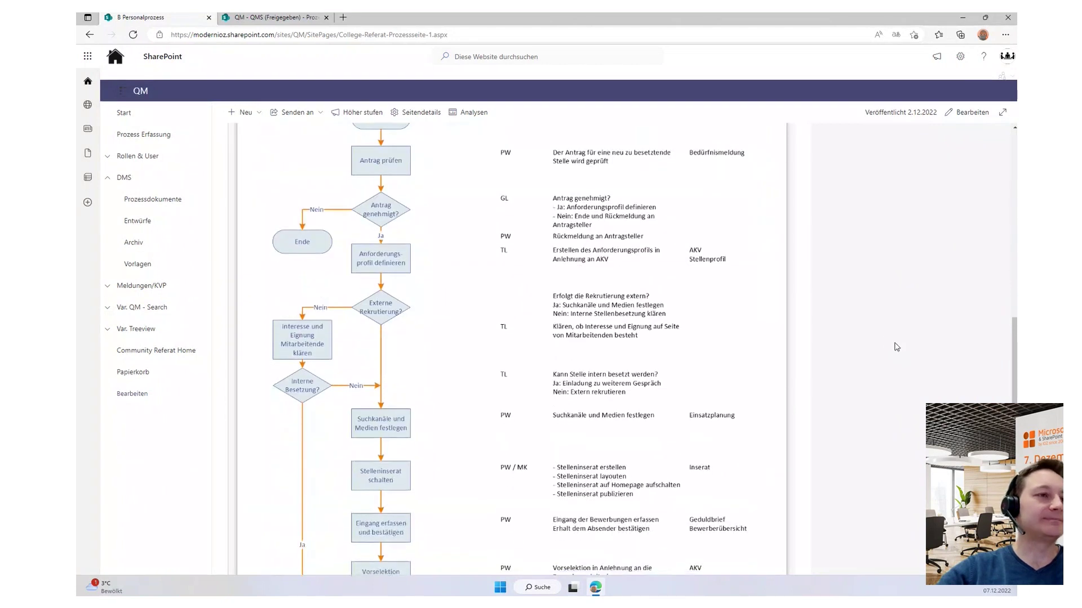
scroll(866, 345, down, 5)
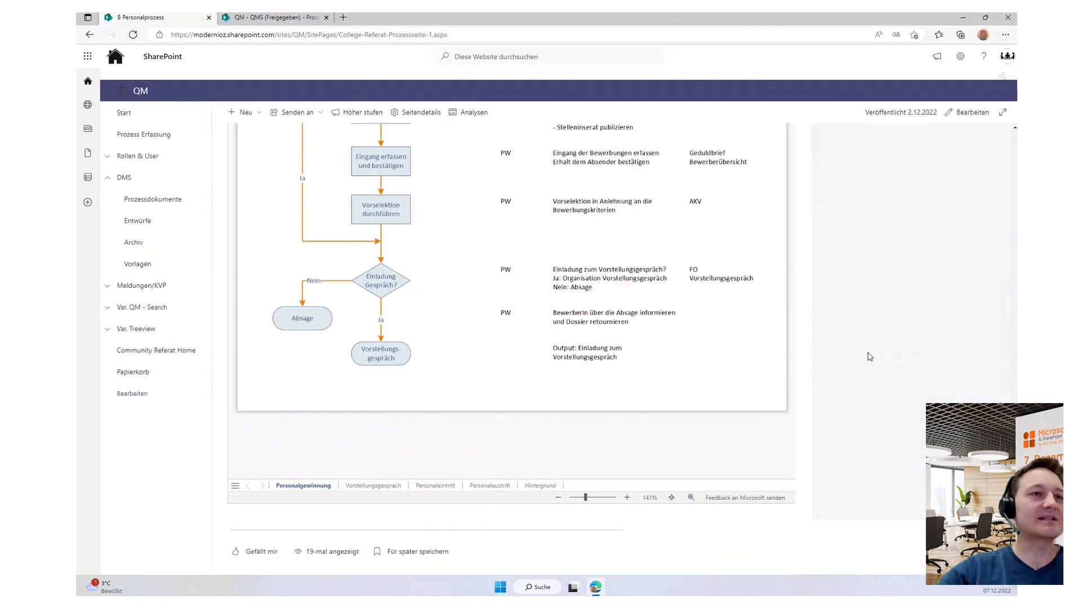
scroll(868, 355, up, 12)
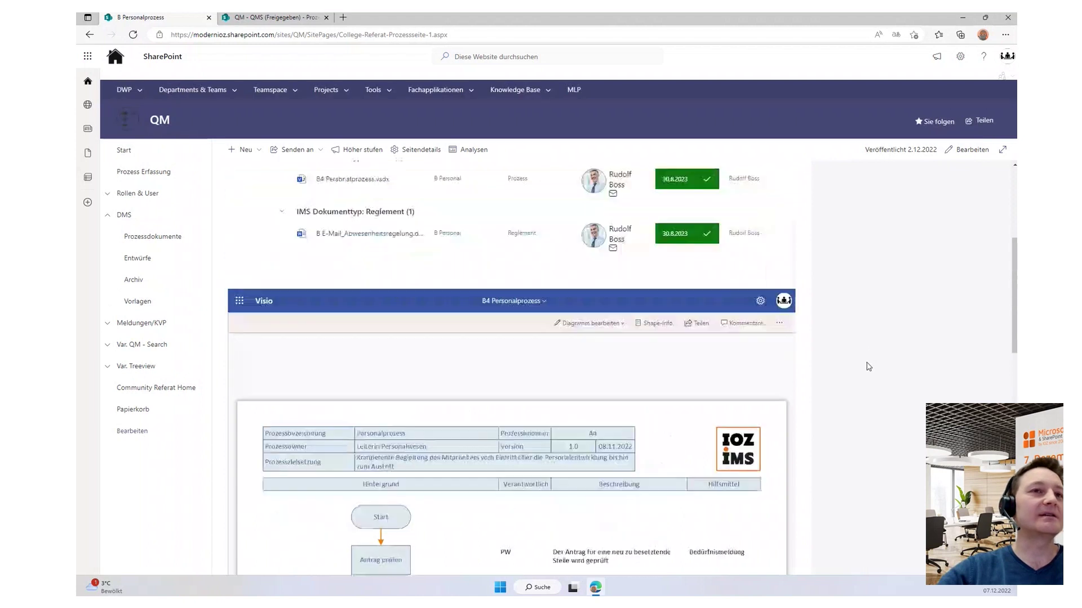
scroll(869, 366, down, 1)
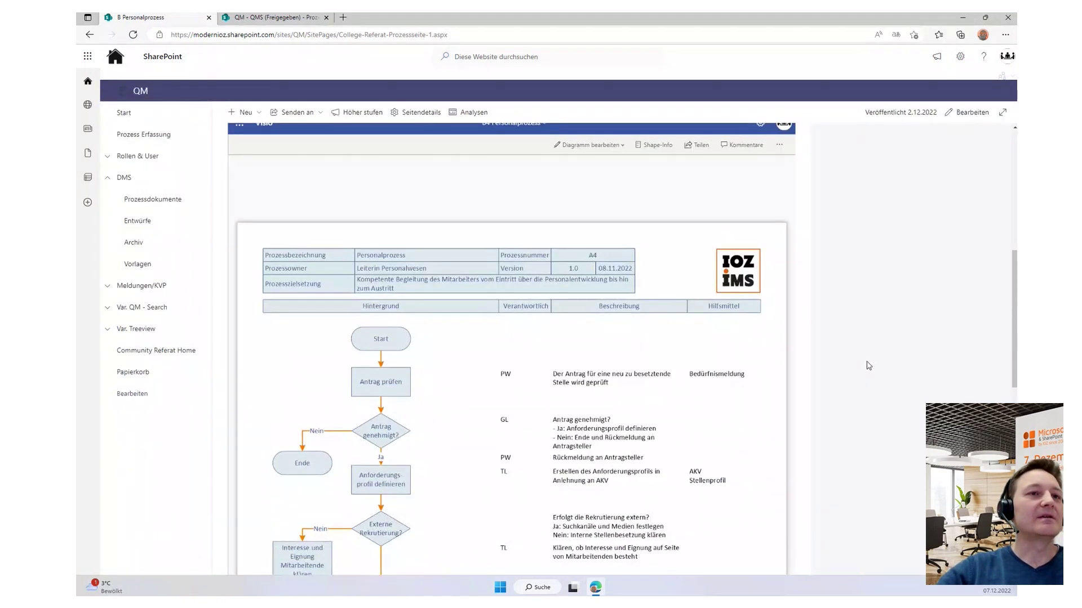
scroll(869, 366, down, 5)
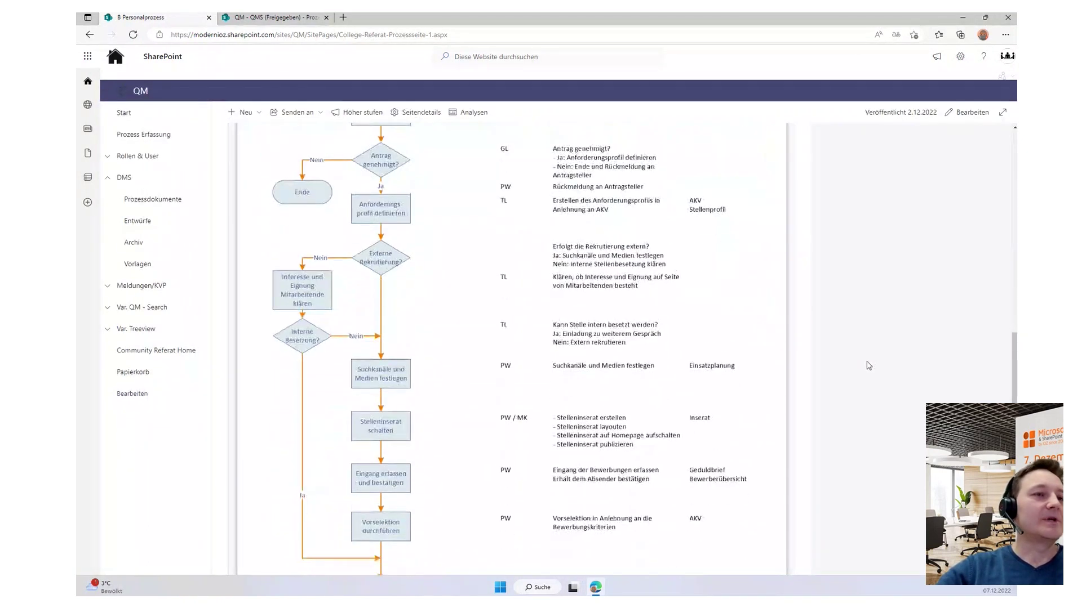
scroll(868, 365, down, 2)
scroll(868, 366, up, 2)
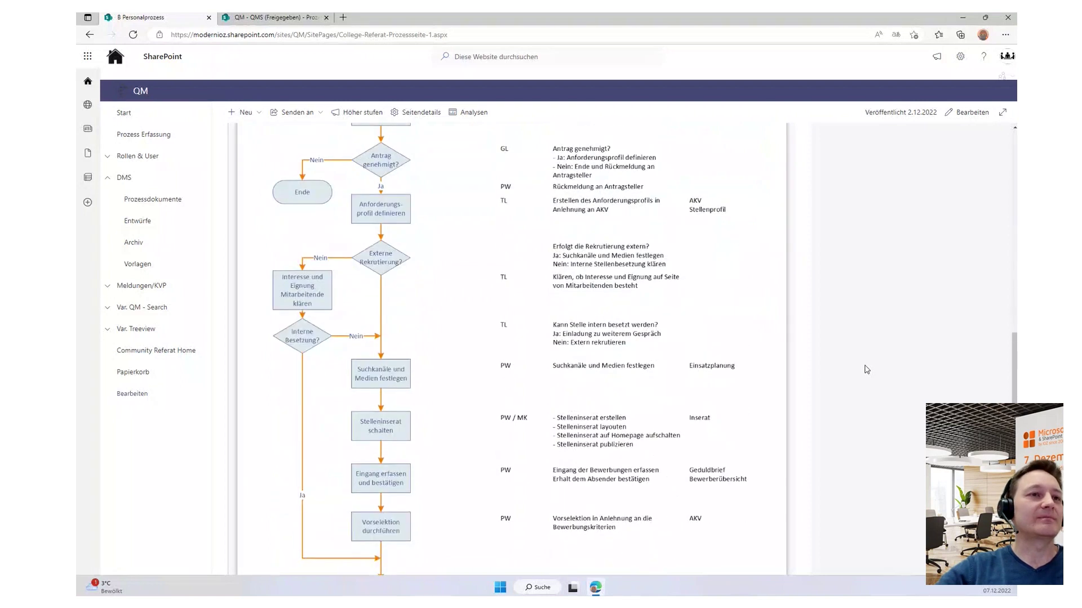
scroll(867, 369, down, 5)
scroll(867, 369, up, 6)
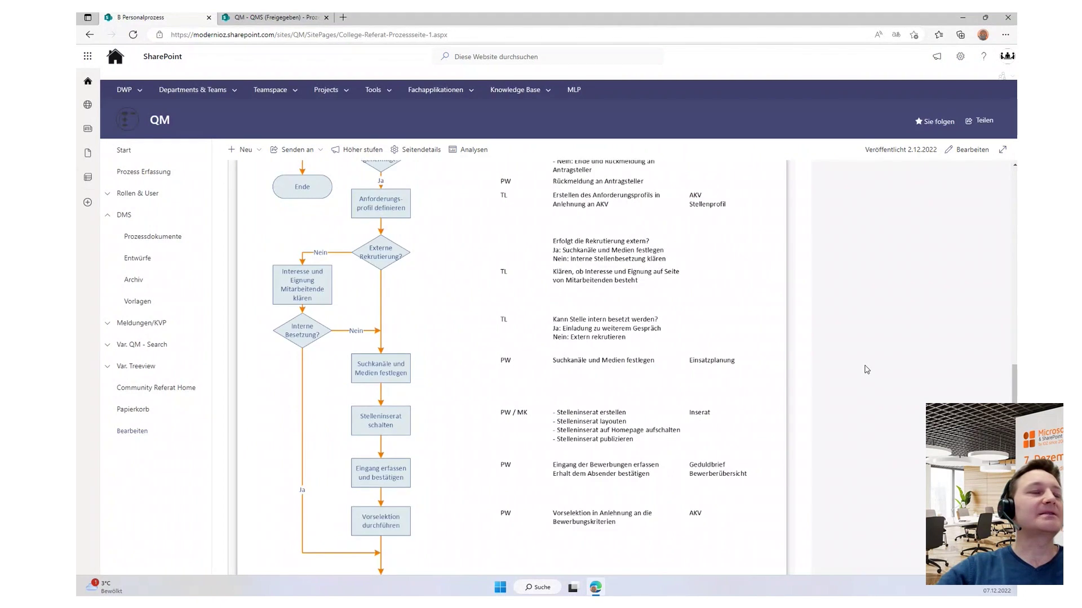
scroll(866, 370, down, 4)
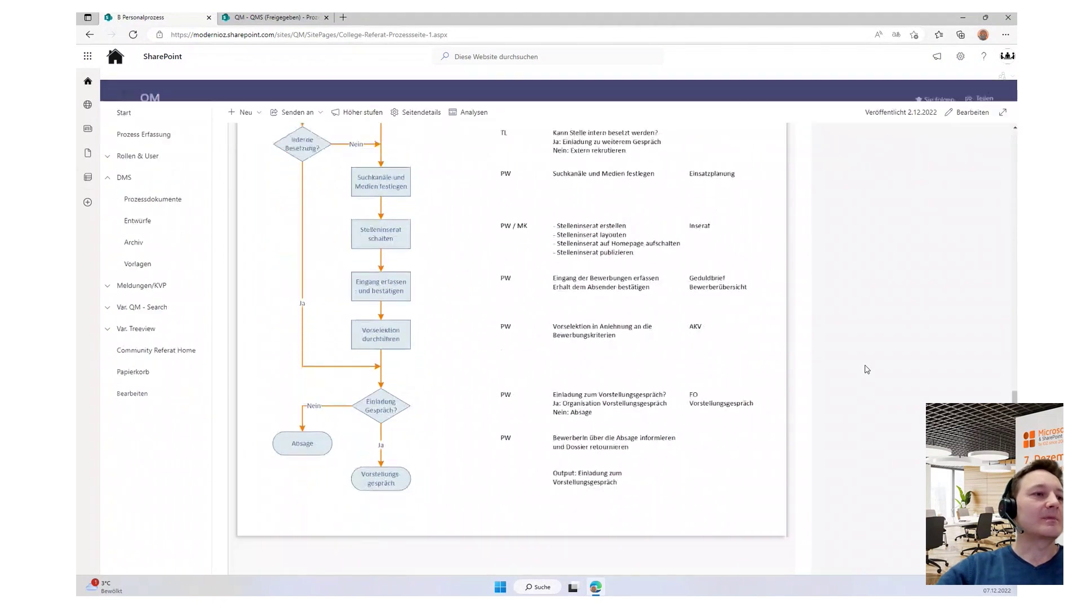
scroll(562, 360, down, 1)
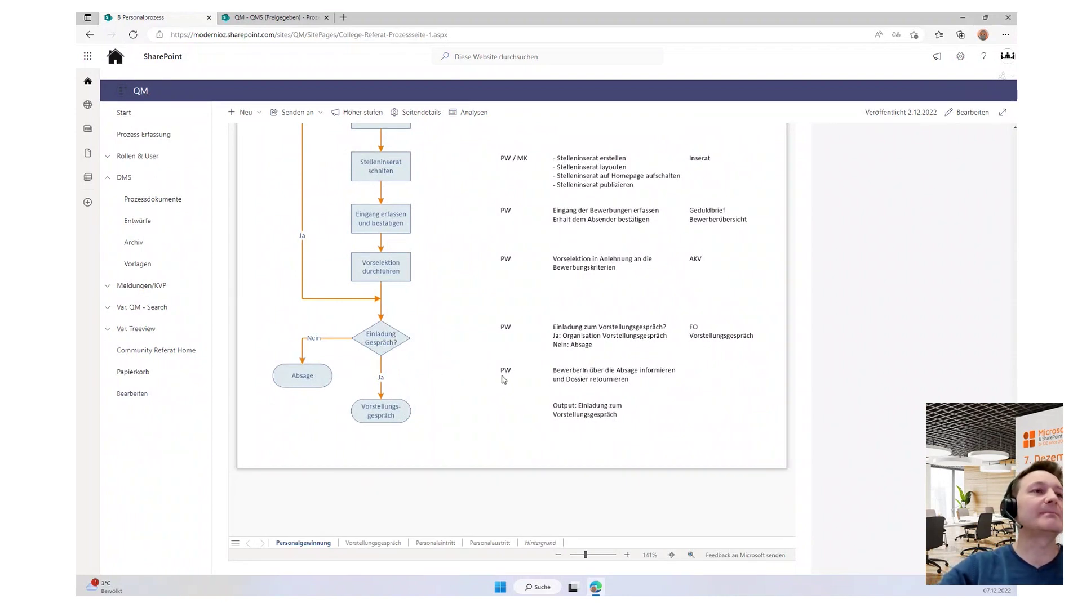
scroll(503, 367, up, 15)
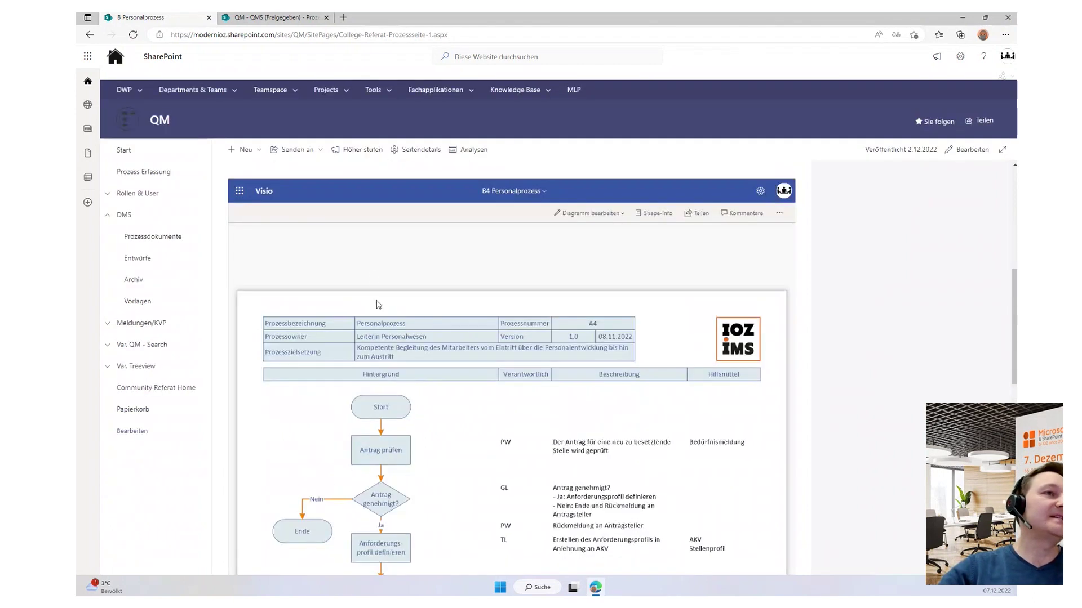
- View the file name and location details of the embedded B4 Personalprozess diagram and close them
click(513, 191)
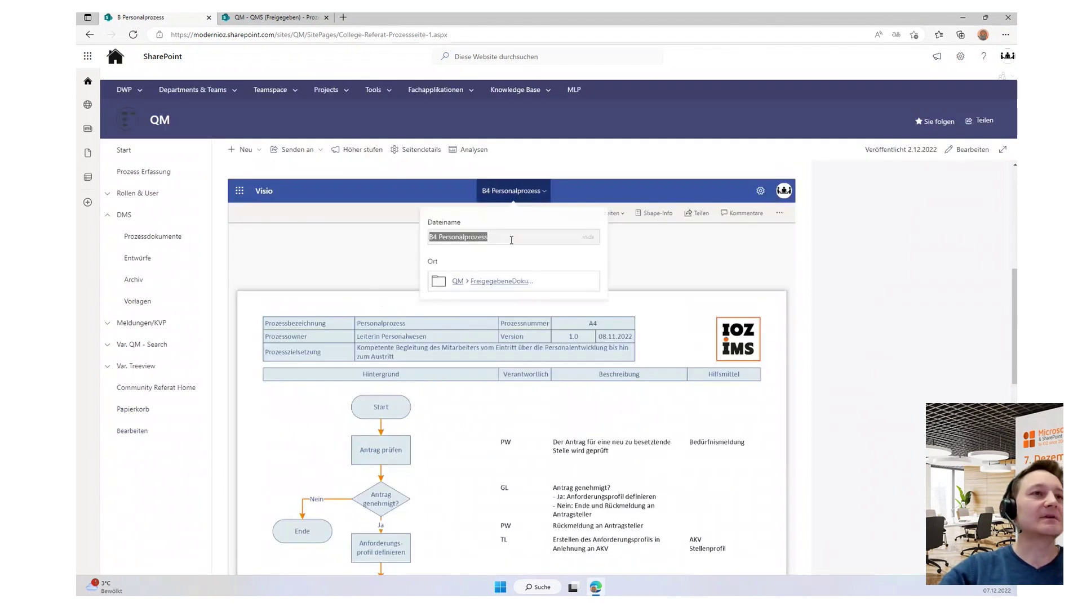
key(BackSpace)
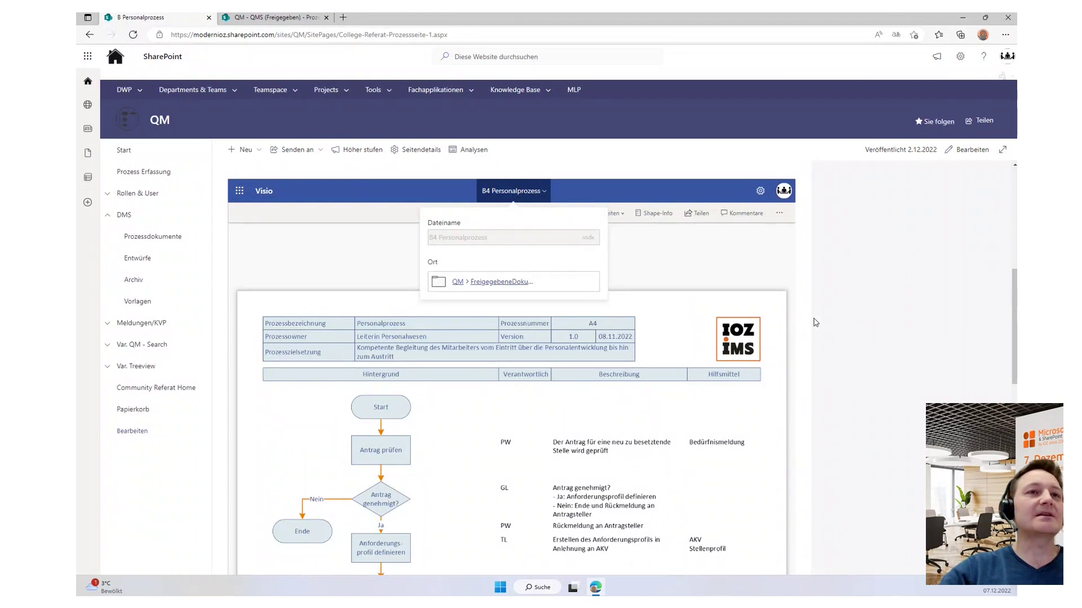
click(361, 266)
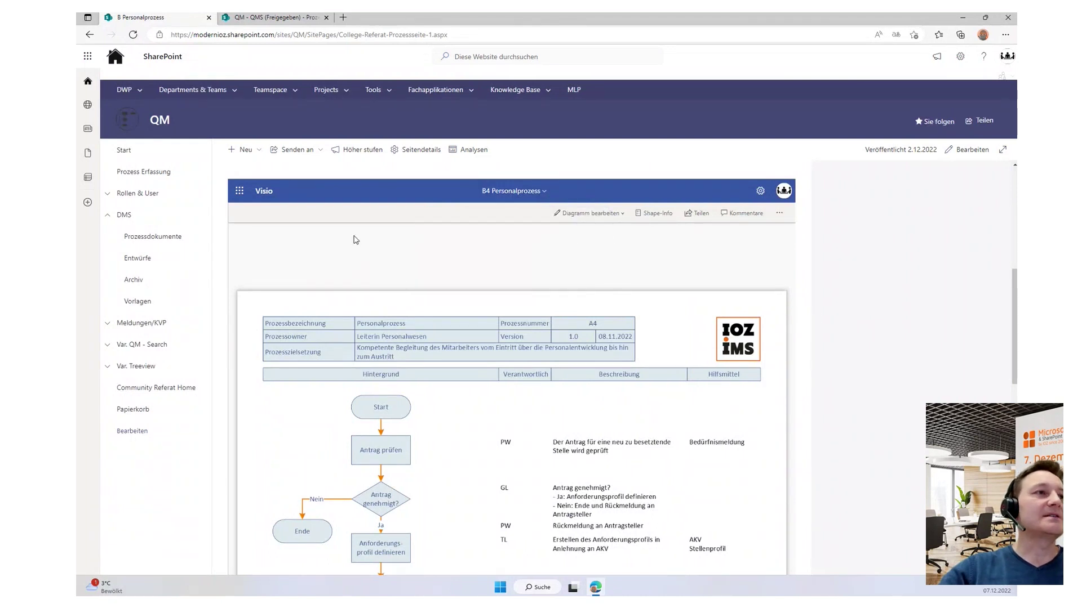
- Switch the embedded Visio diagram to its Vorstellungsgespräch page, review it, and switch to the Personaleintritt page
scroll(397, 414, down, 10)
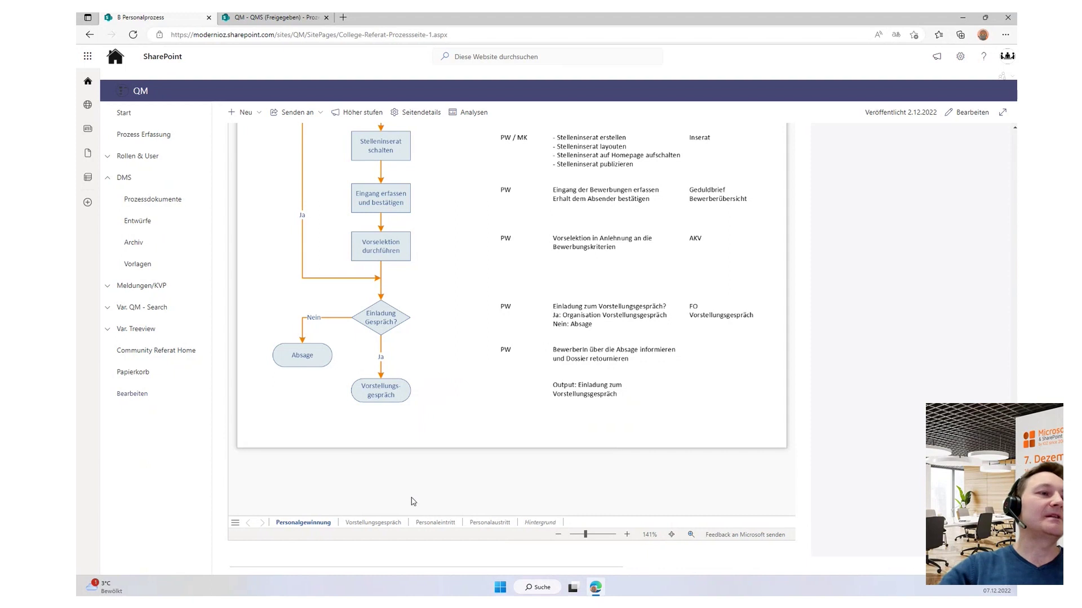
click(361, 523)
scroll(451, 450, down, 2)
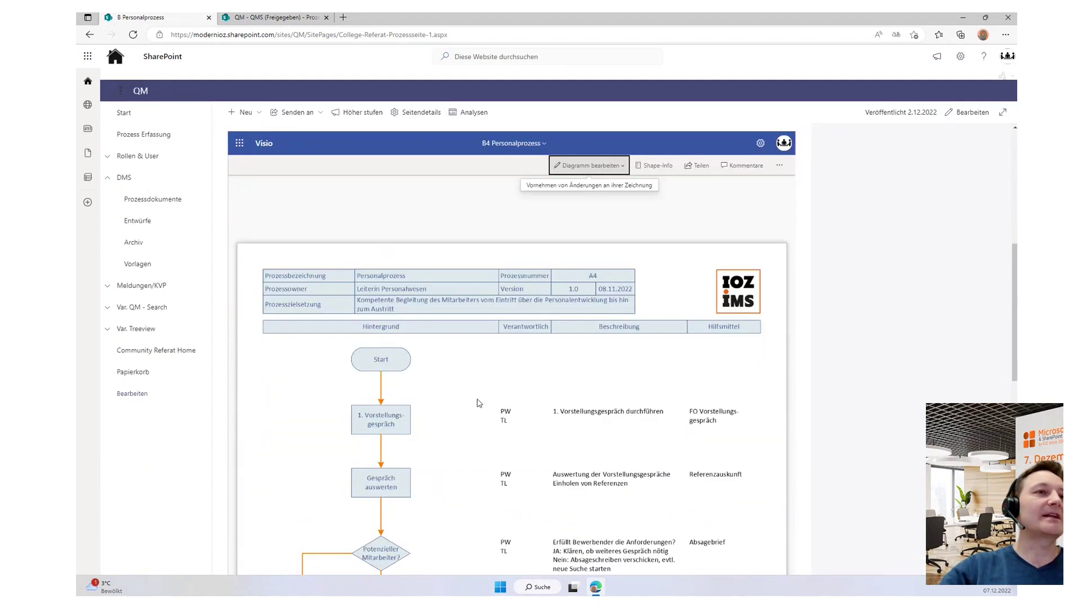
scroll(478, 403, down, 10)
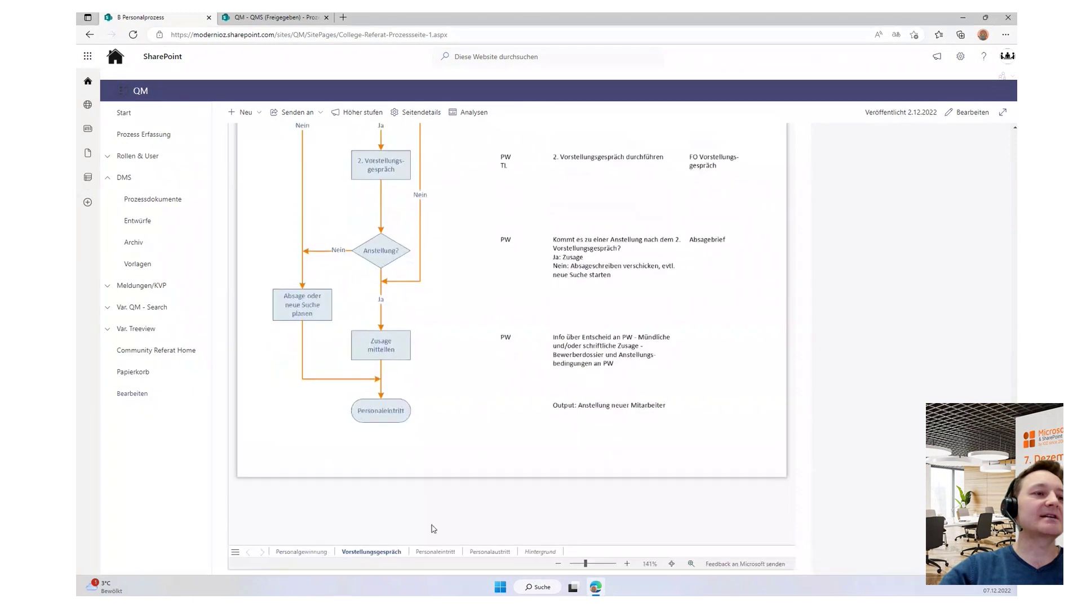
click(432, 552)
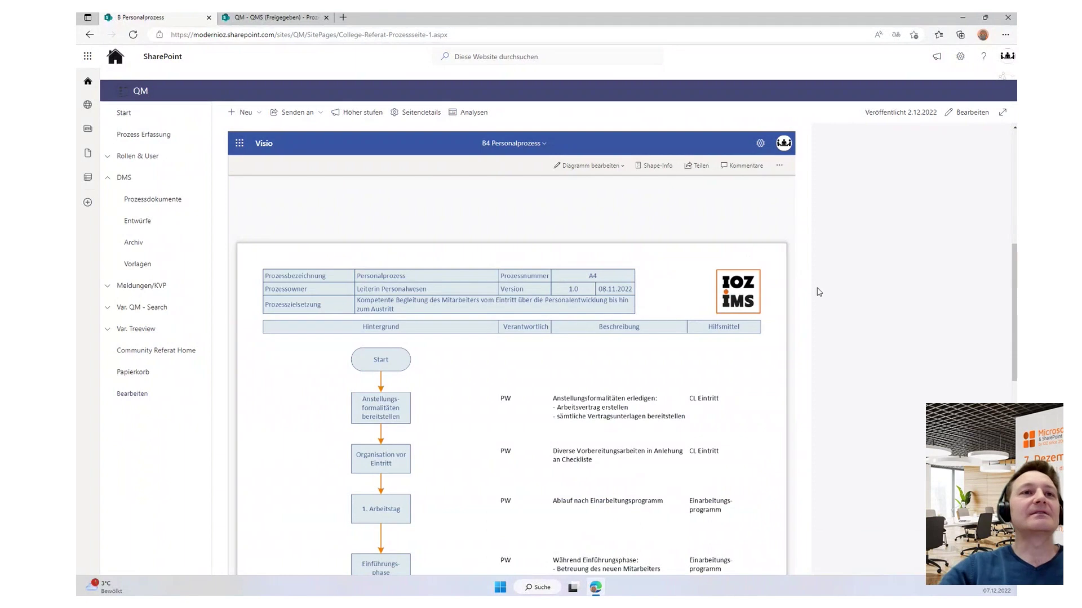
- Review the B Personalprozess page's document library, process owner section and embedded Personaleintritt diagram
scroll(845, 304, up, 3)
scroll(845, 305, up, 3)
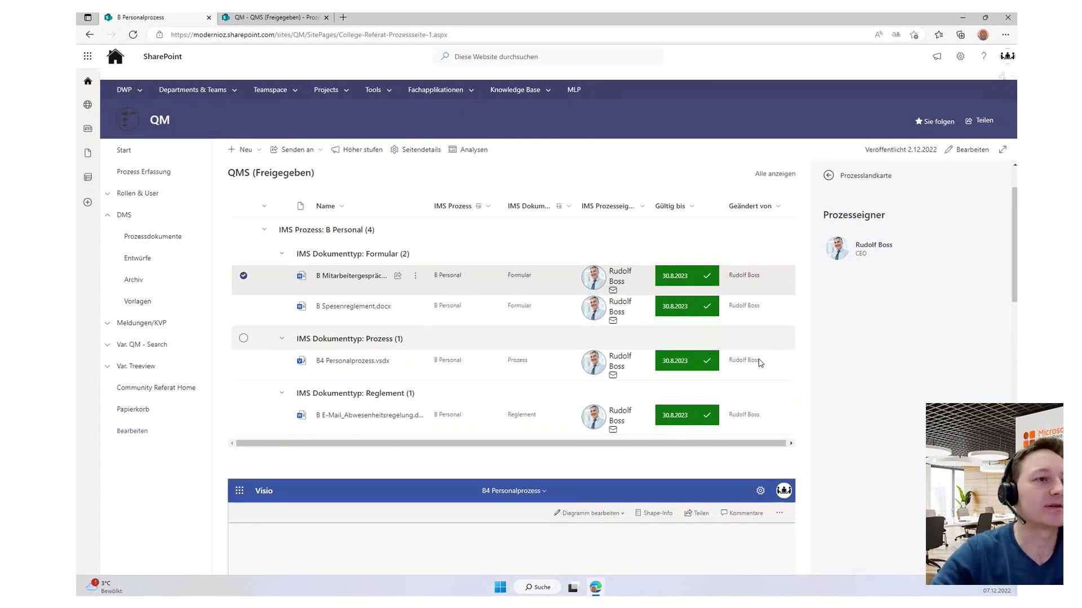
scroll(816, 372, down, 4)
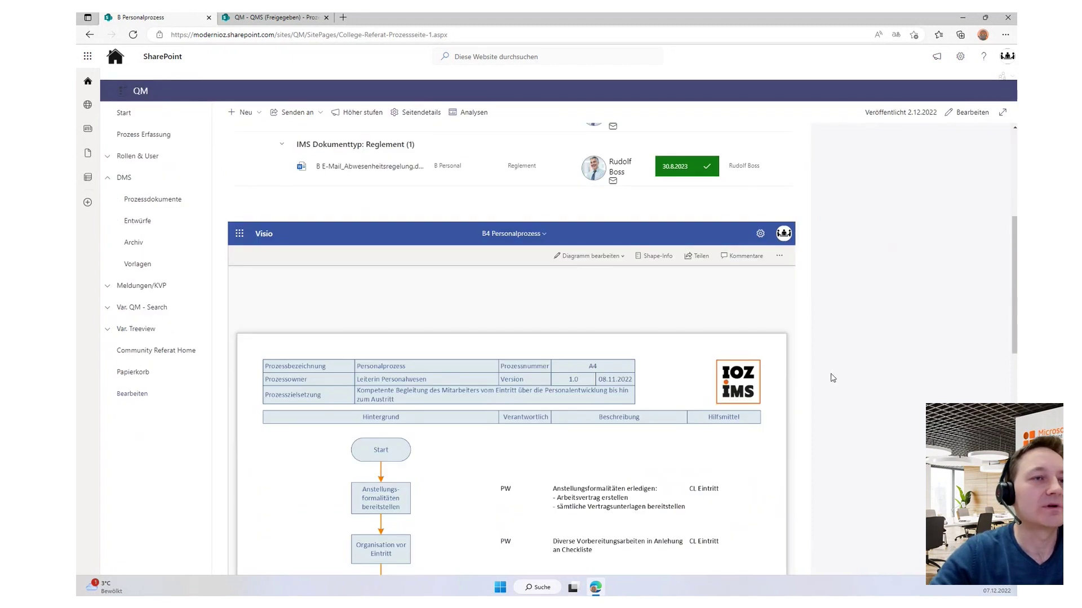
scroll(813, 360, down, 1)
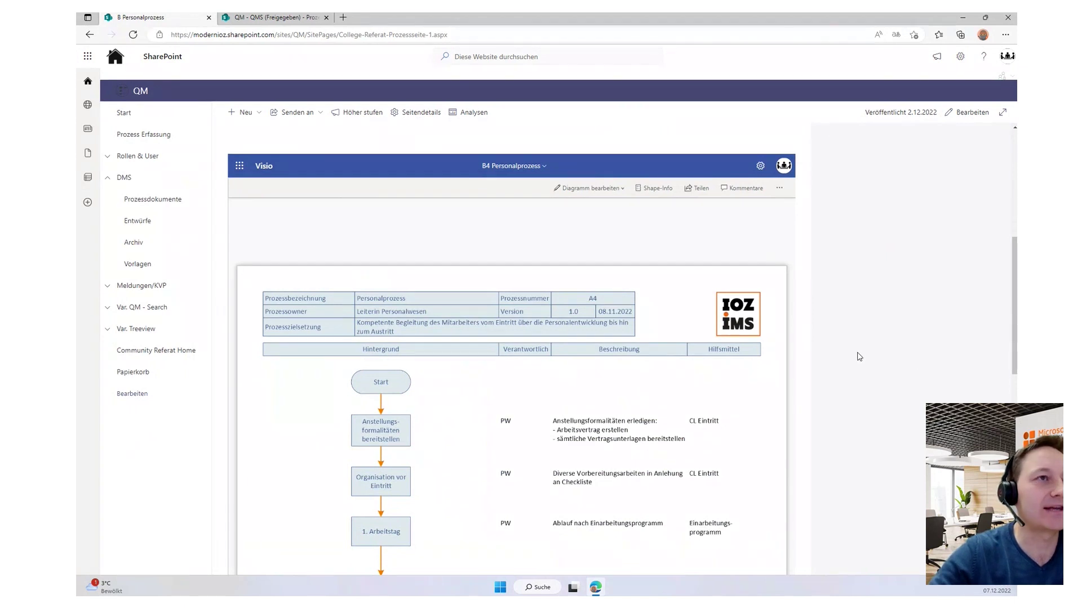
scroll(858, 356, up, 5)
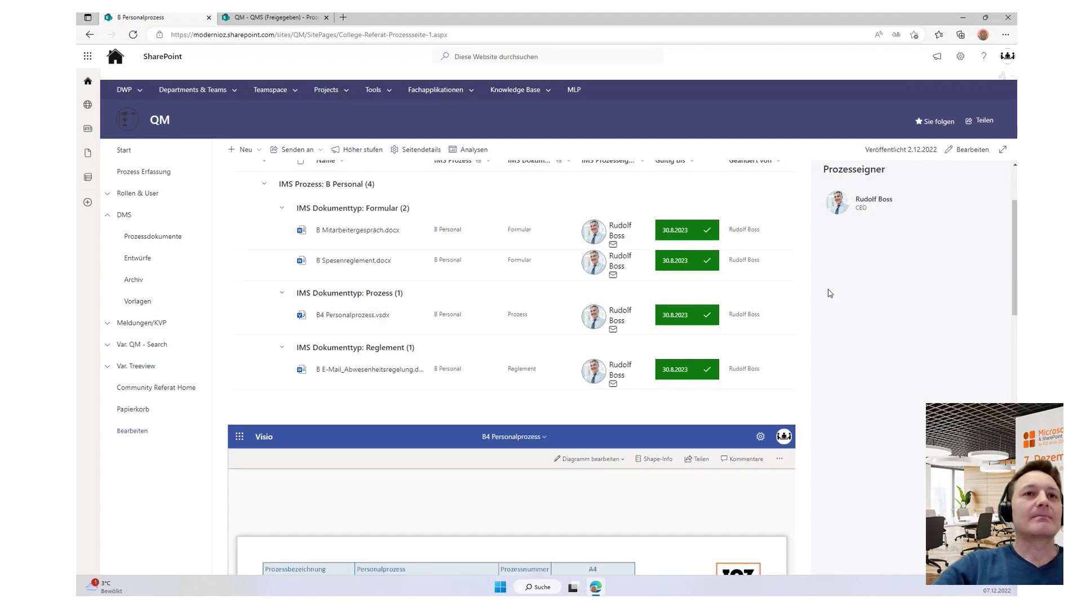
- Return to the Referat 2 overview and review the Vorteile und Nachteile page for the standard SharePoint solution, highlighting its advantages
scroll(825, 293, up, 2)
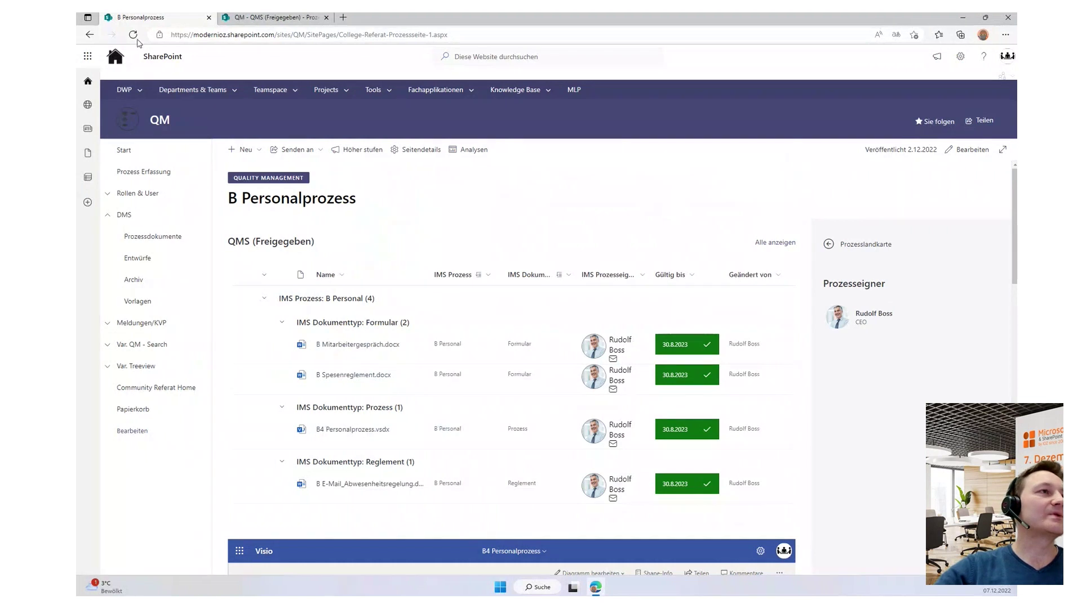
click(89, 35)
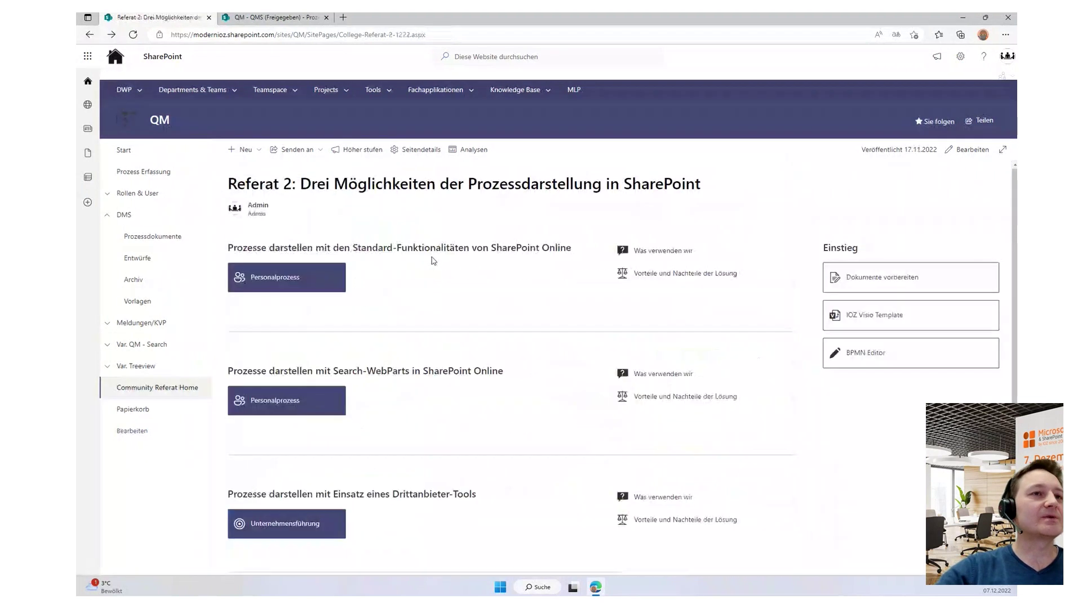
click(676, 279)
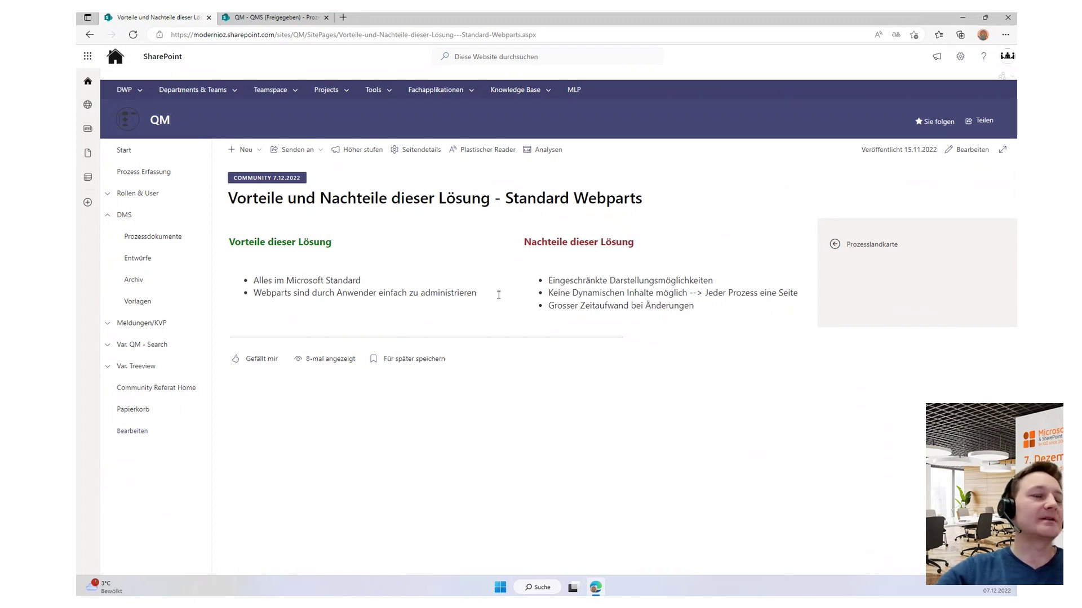
double_click(283, 293)
click(362, 303)
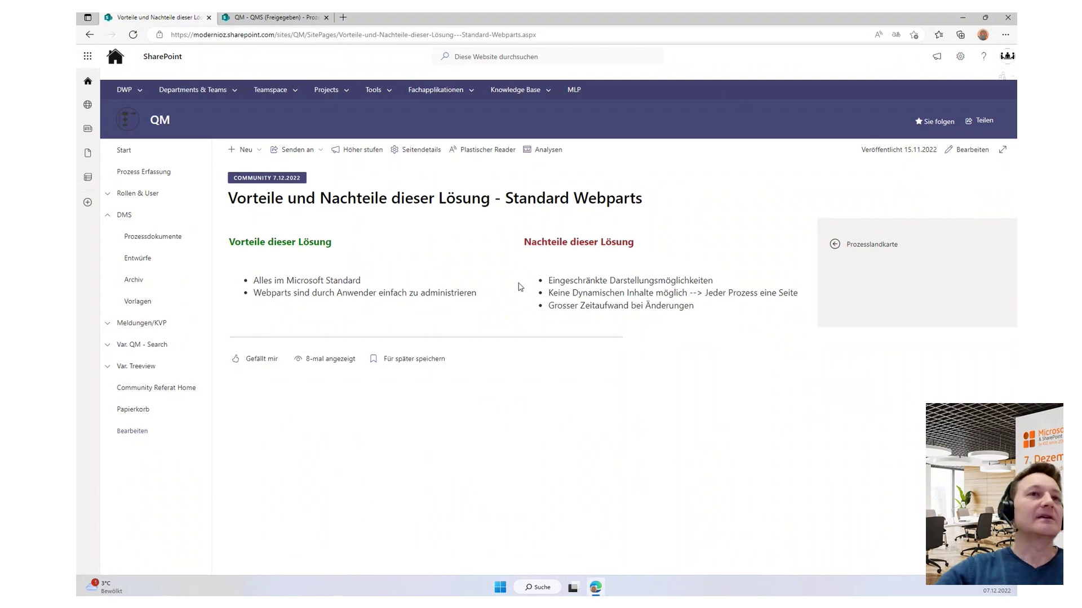
- View the Quicklinks web part's layout options in the Vorteile und Nachteile page's edit mode and discard the changes
click(967, 150)
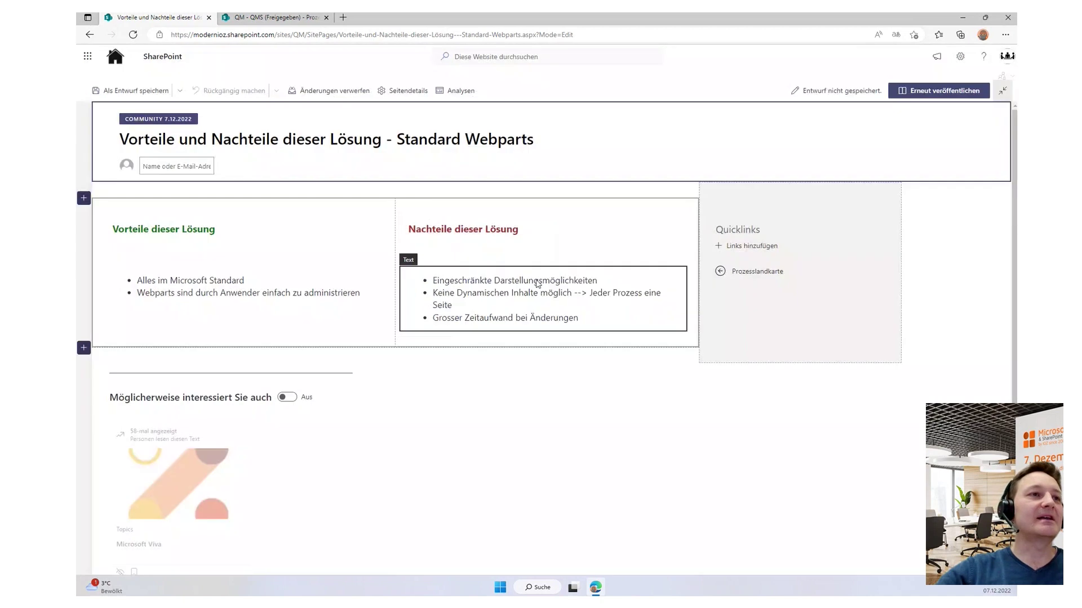
click(484, 280)
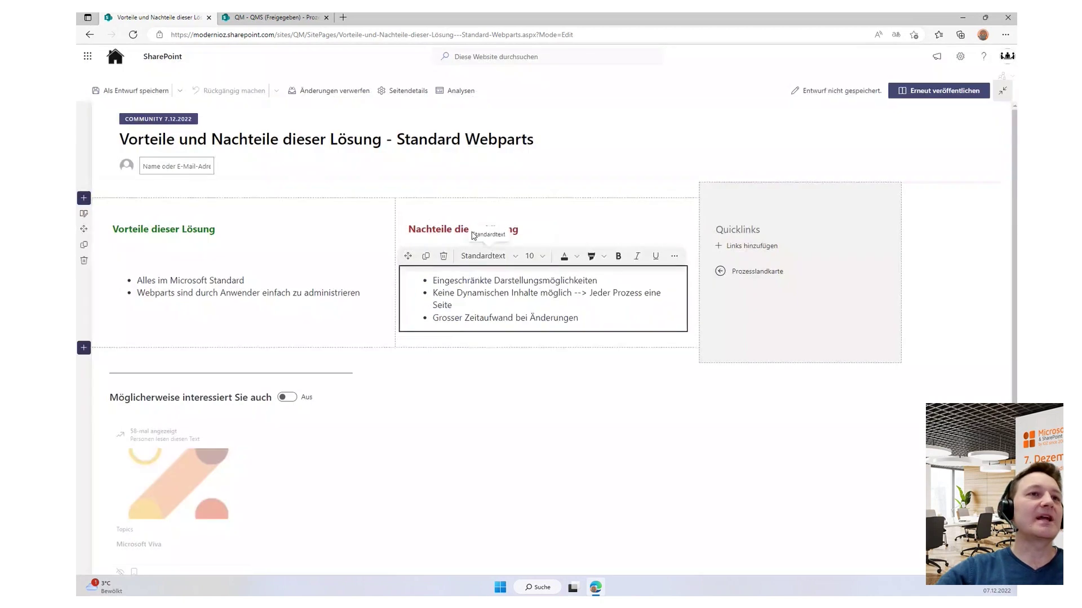
click(821, 248)
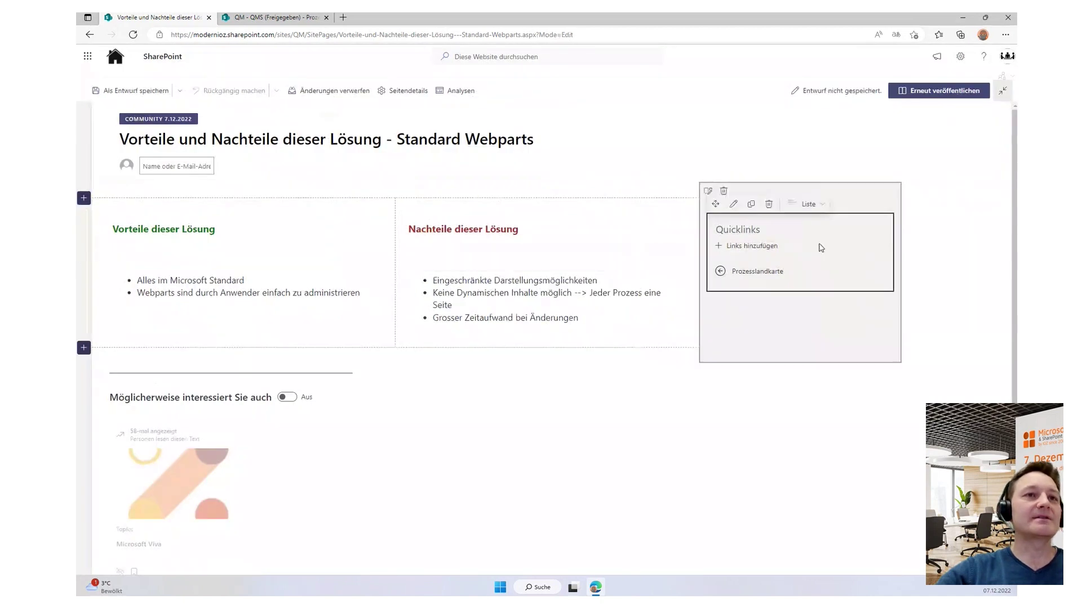
click(733, 205)
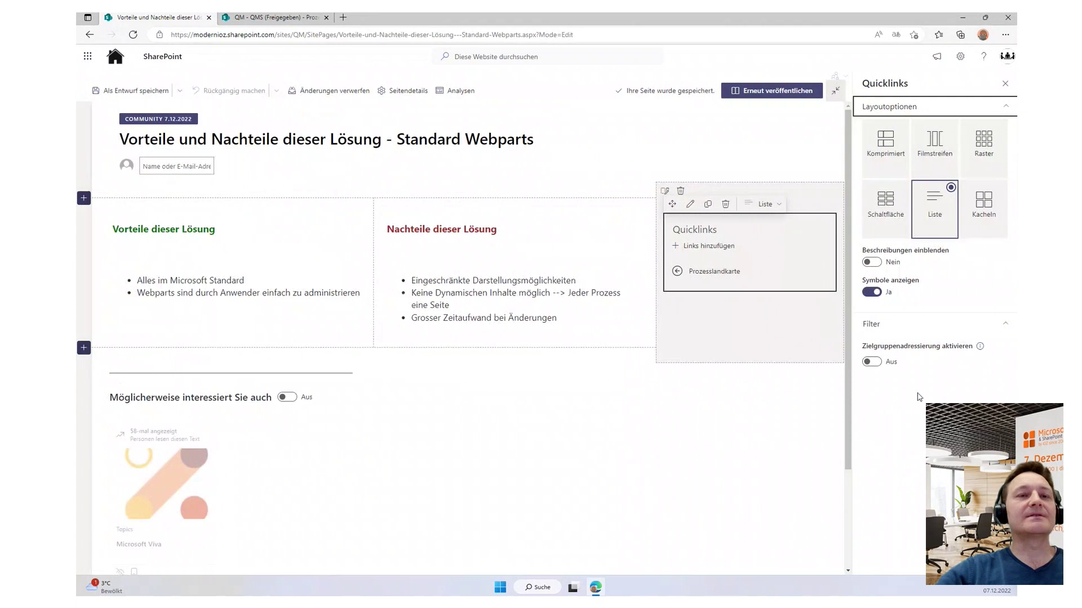
click(1005, 86)
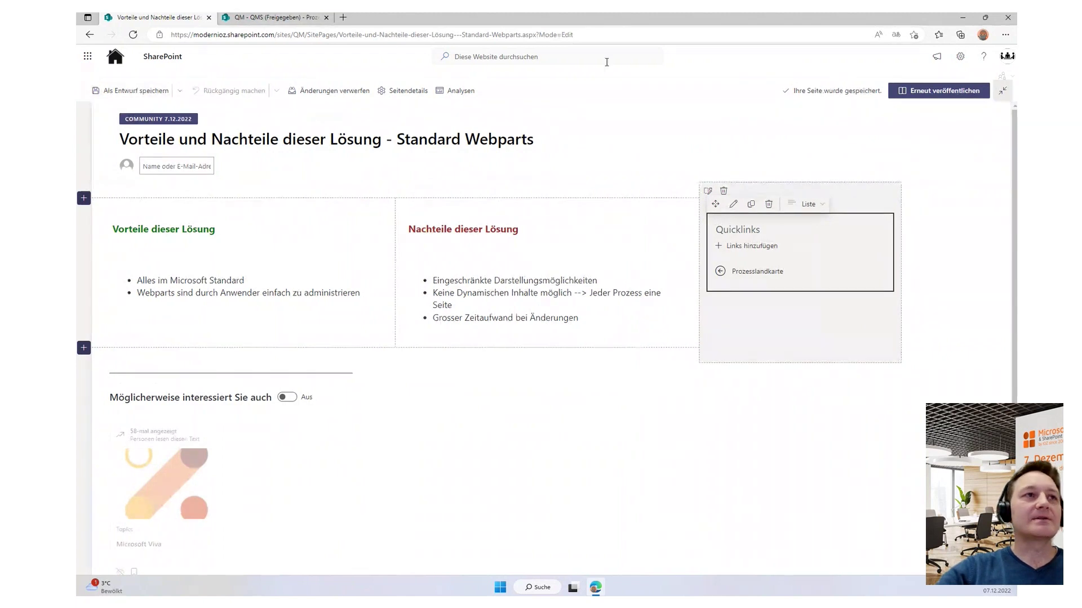
click(350, 92)
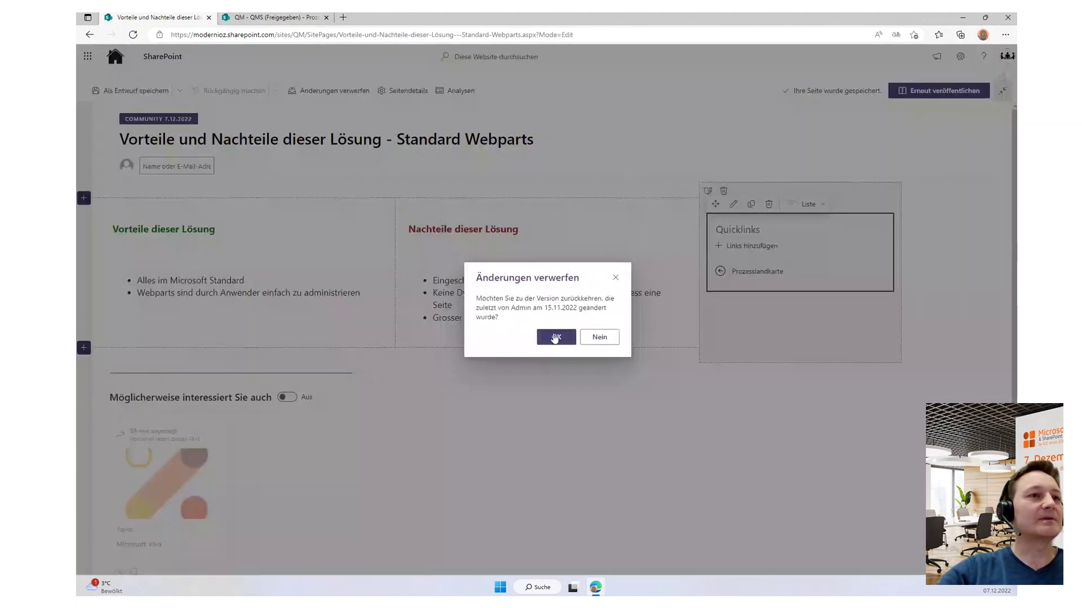
click(556, 337)
- Open Community Referat Home in a new browser tab and go to the Personalprozess page built with standard functionality
right_click(150, 300)
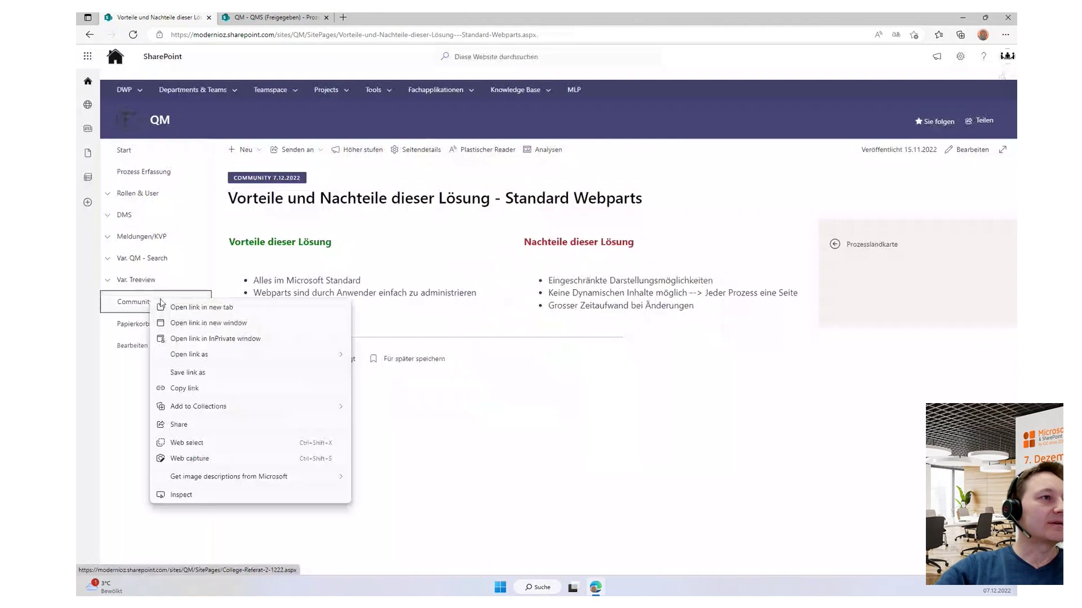
click(219, 308)
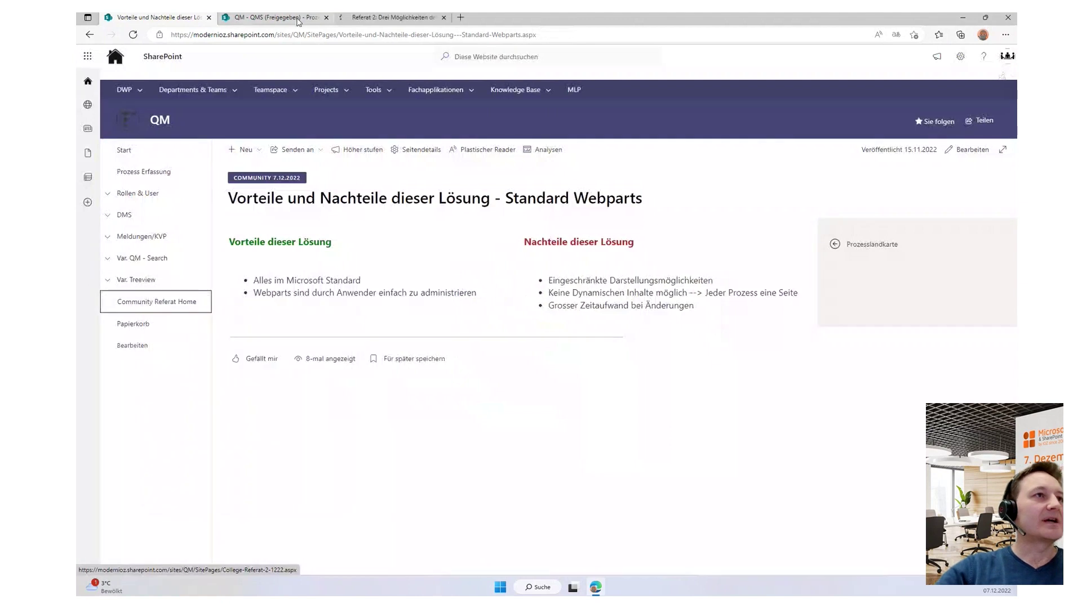
click(399, 18)
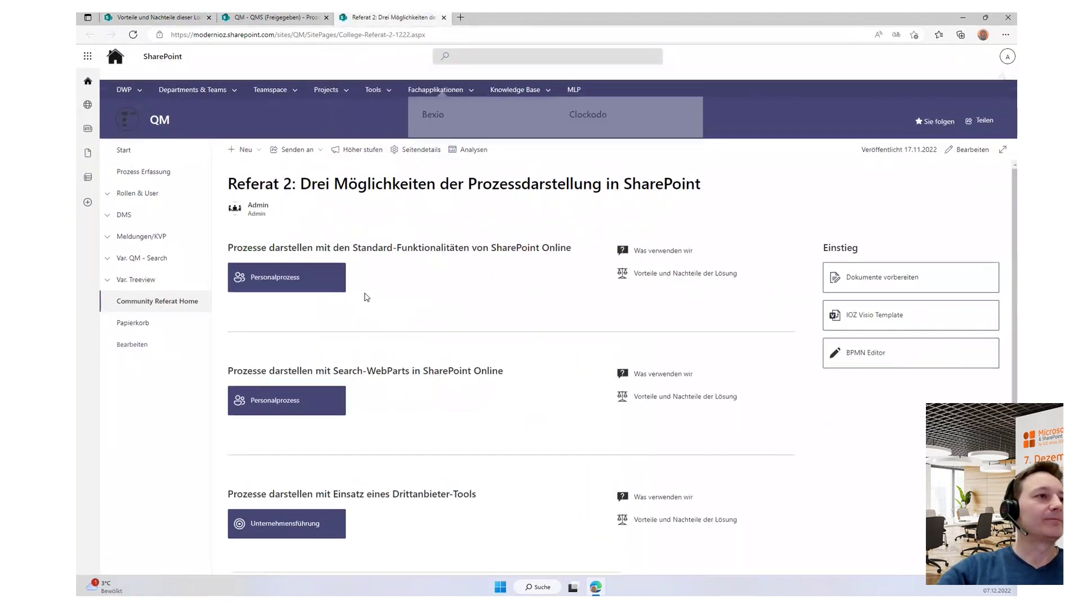
click(307, 280)
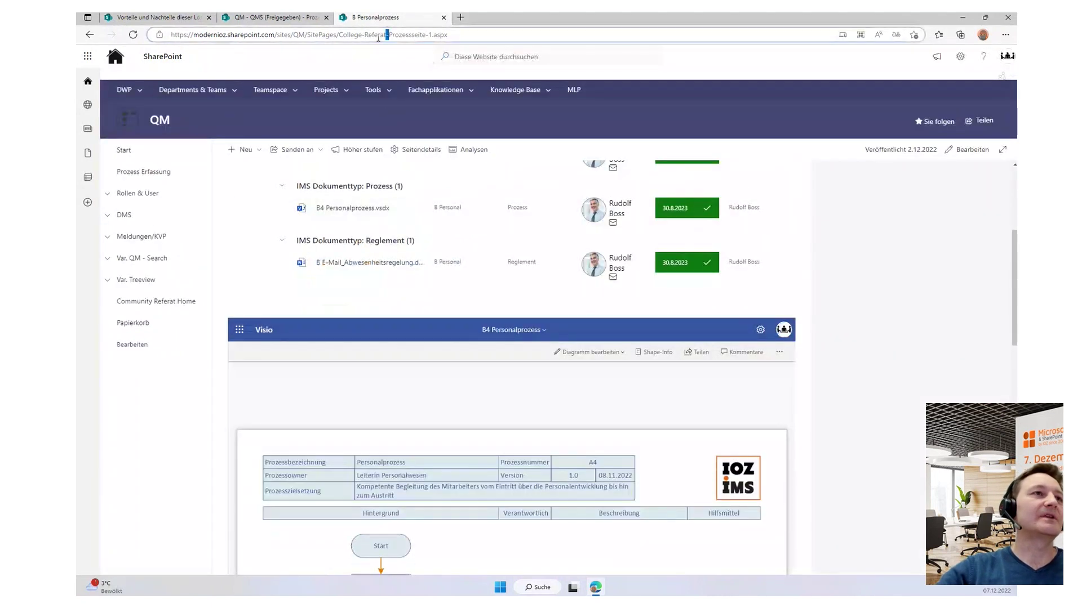
- Highlight the page name College-Referat-Prozessseite-1 in the web address and review the page's document list and embedded Visio diagram
drag(339, 35, 433, 37)
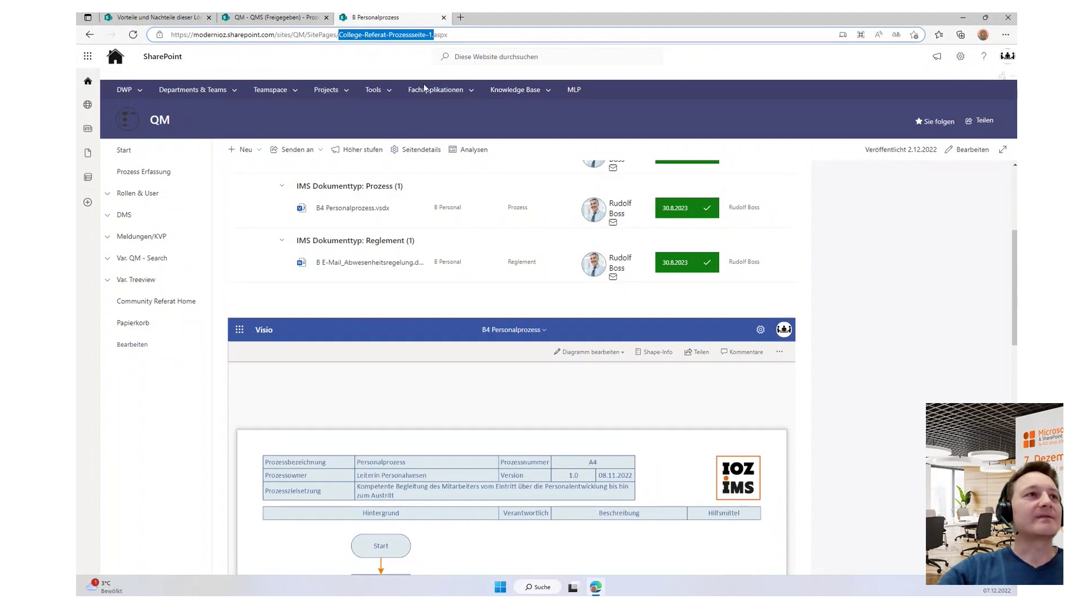
scroll(445, 225, up, 4)
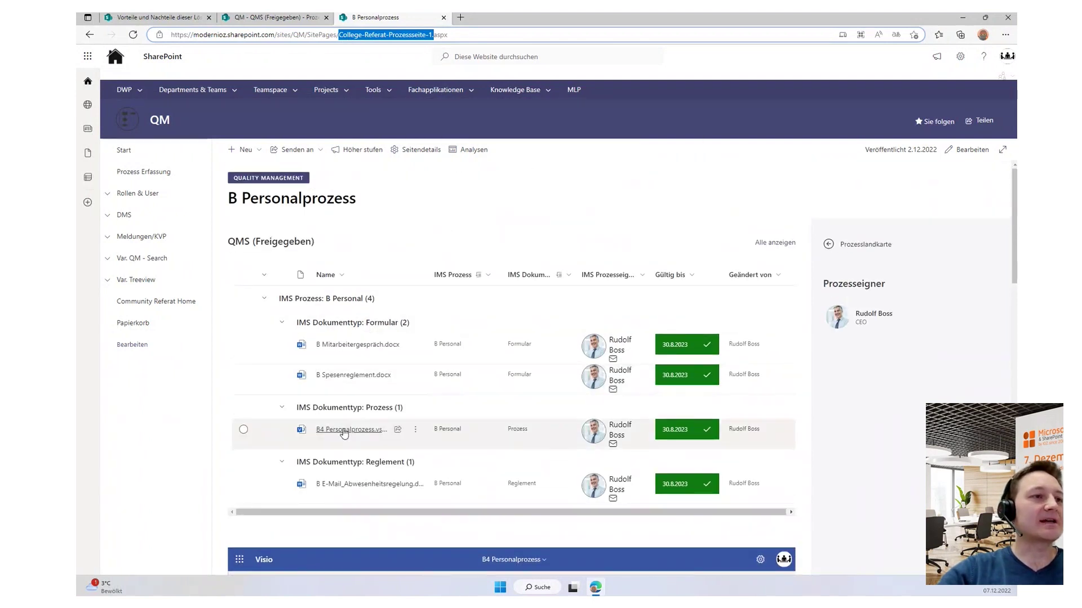
scroll(344, 433, down, 5)
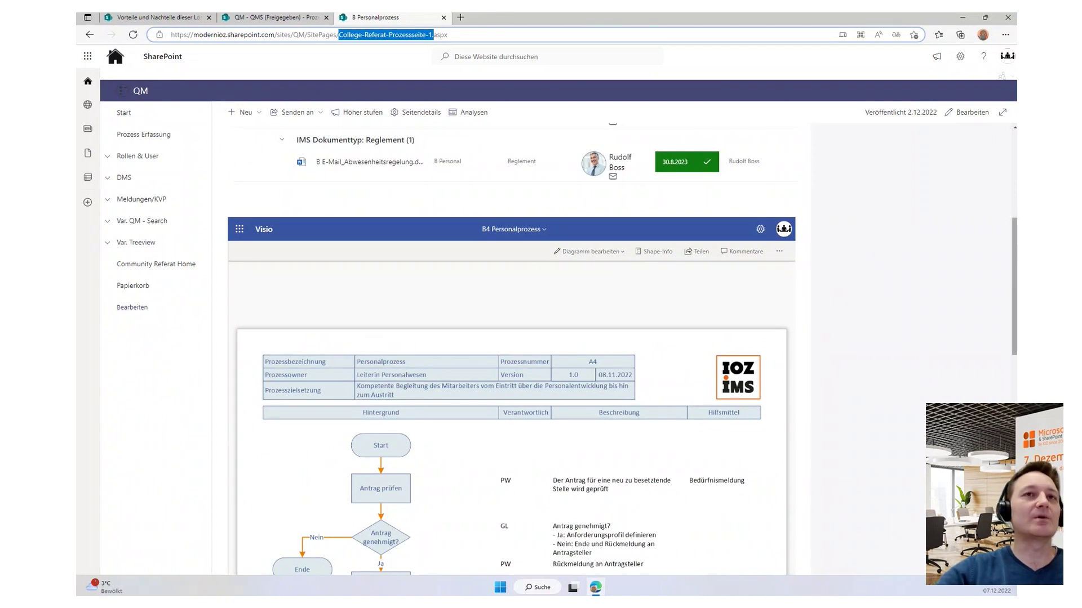
- Put the B Personalprozess page into edit mode and view the selectable library views in the QMS (Freigegeben) web part's settings
click(967, 112)
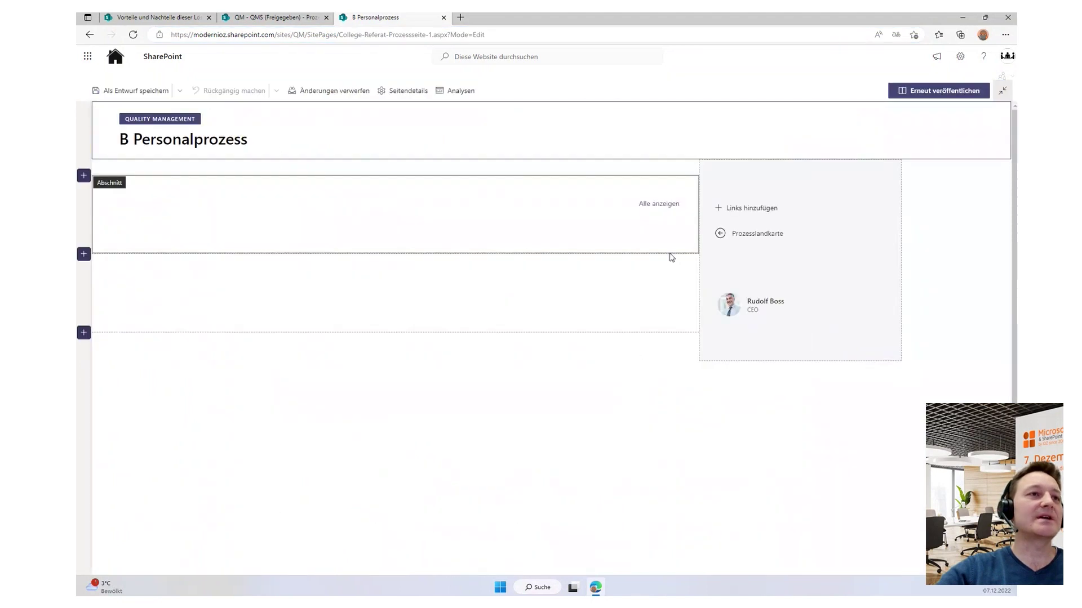
click(250, 228)
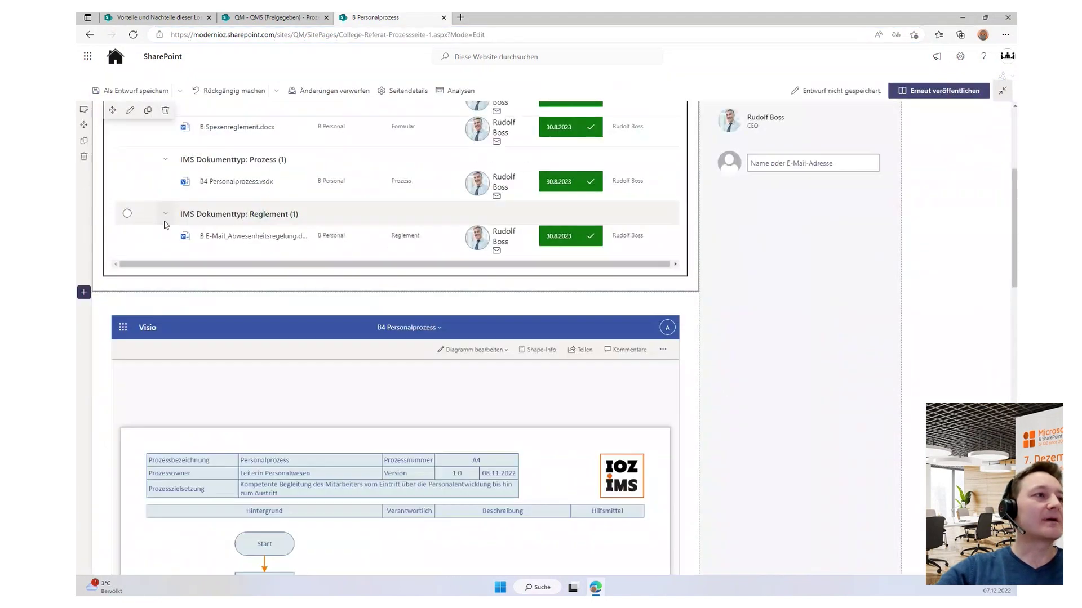
click(130, 201)
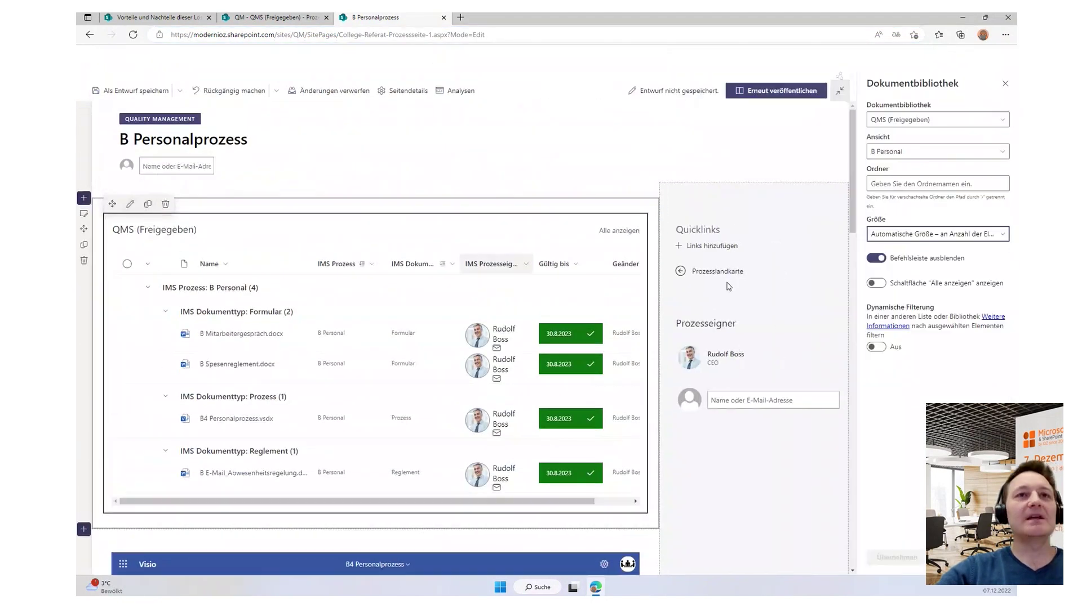
click(913, 153)
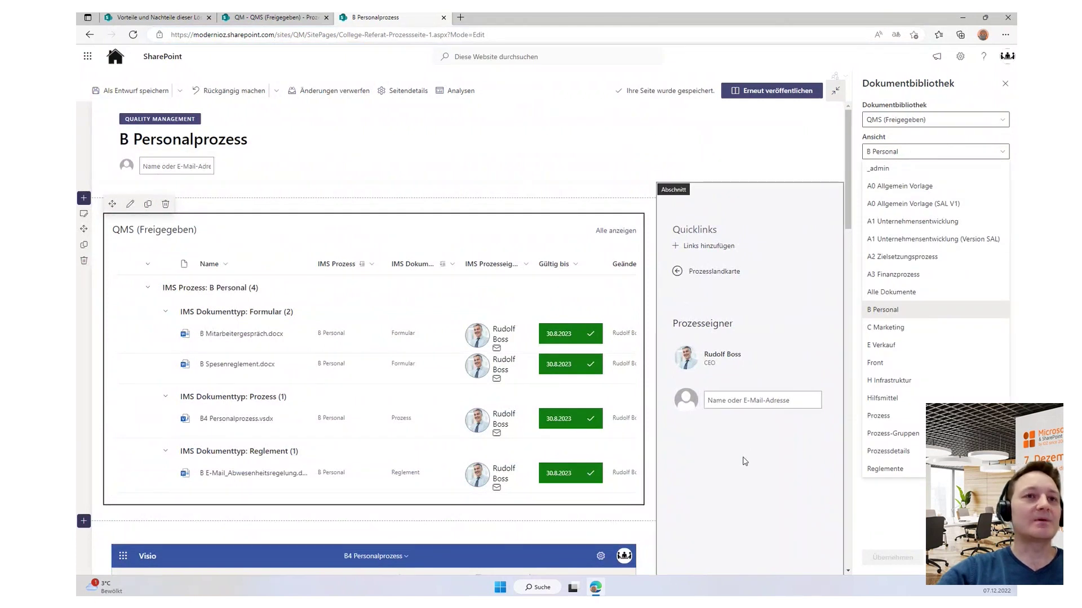
click(700, 451)
- Examine the embed code of the Visio web part, highlighting the B4 Personalprozess file address, and review the Prozesseigner web part
scroll(698, 445, down, 6)
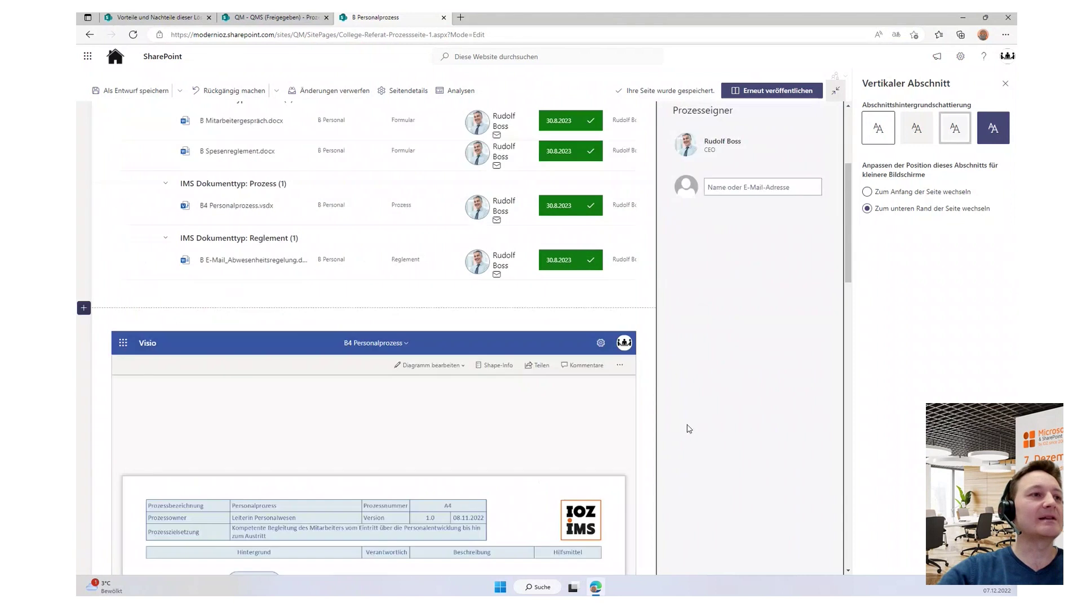
click(270, 186)
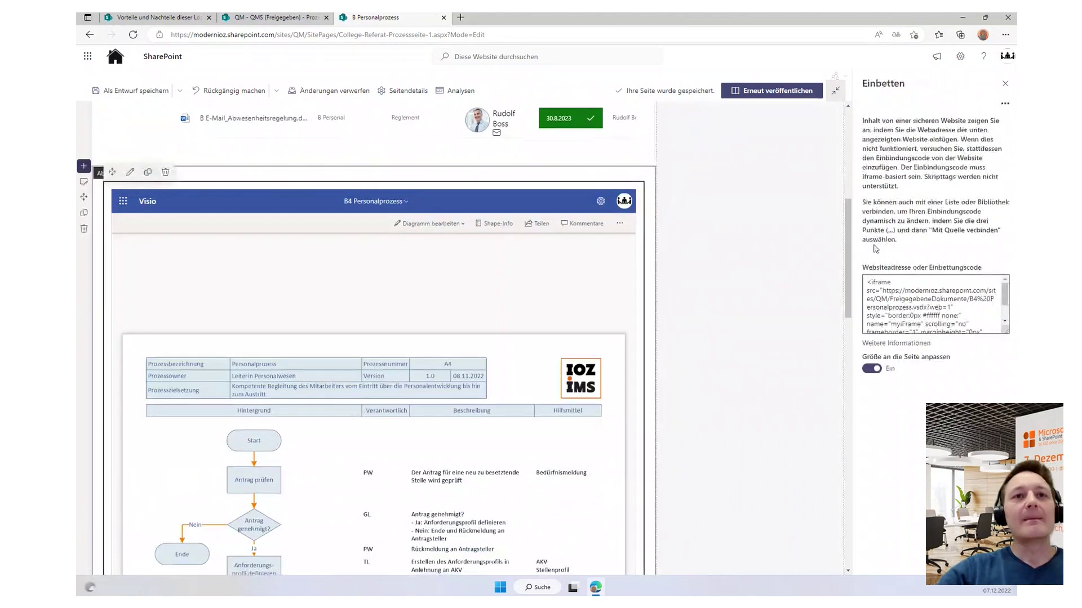
click(942, 328)
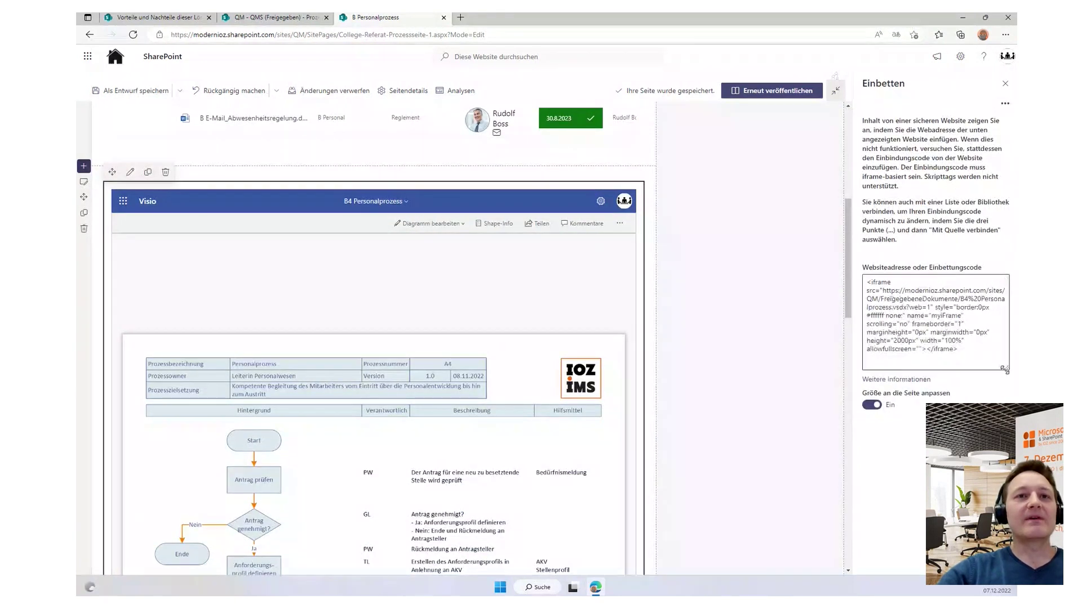
key(ctrl+a)
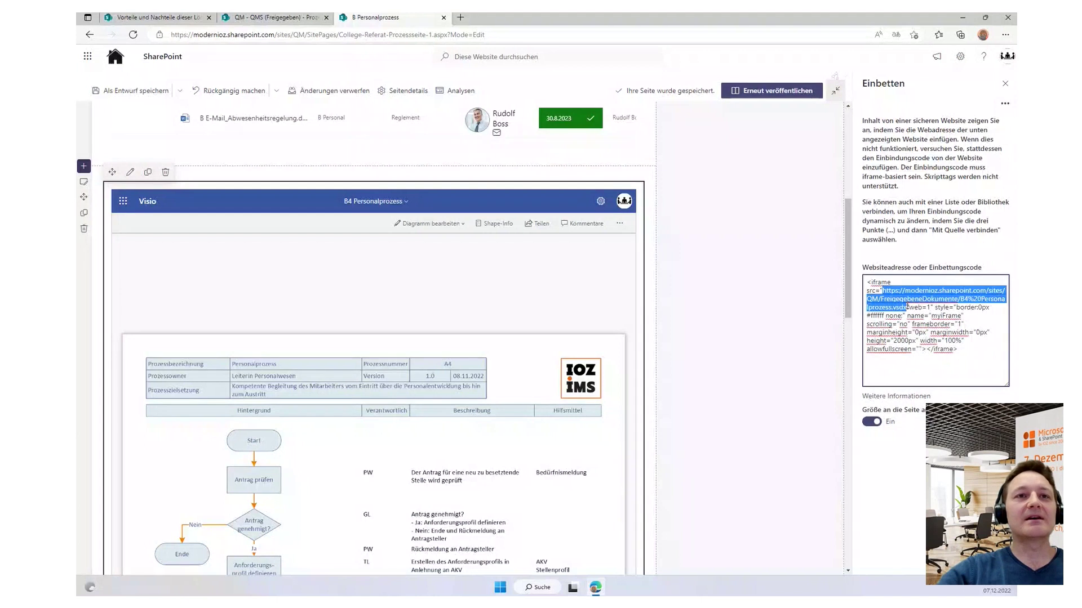
click(768, 252)
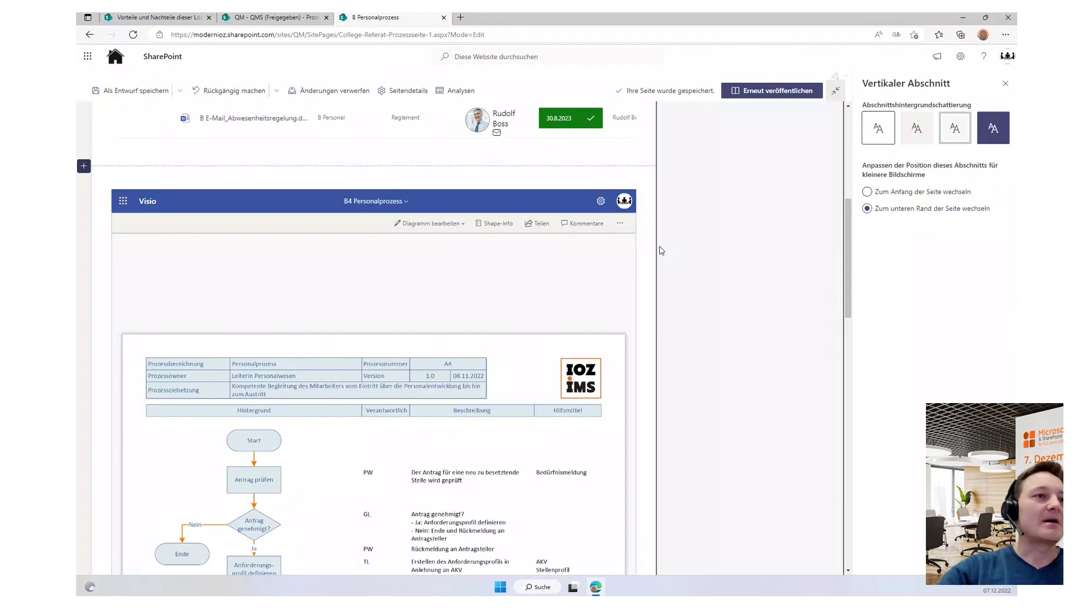
scroll(604, 270, up, 3)
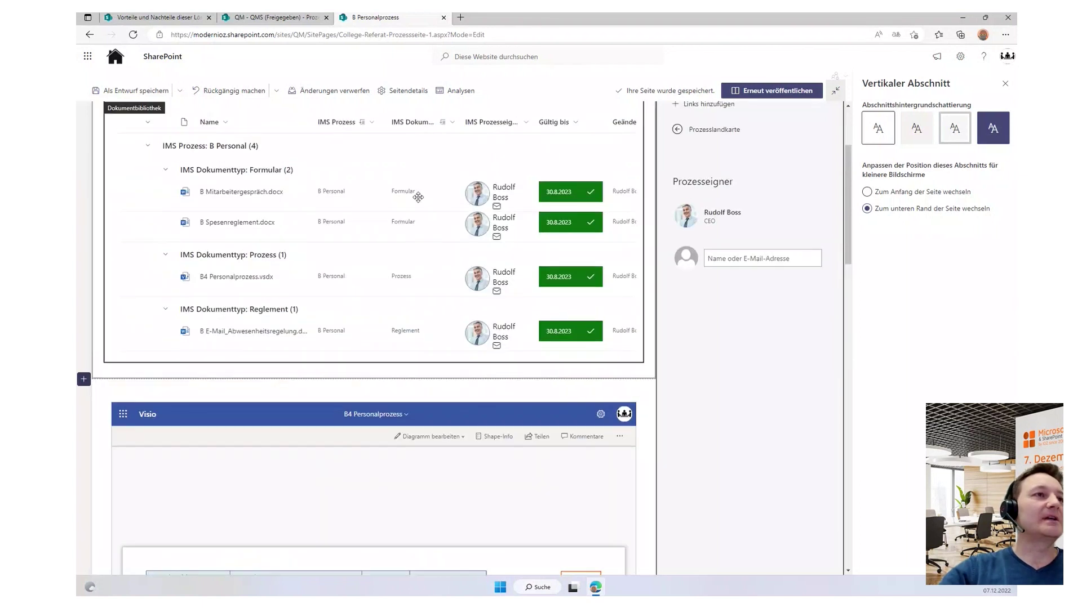
scroll(421, 212, up, 2)
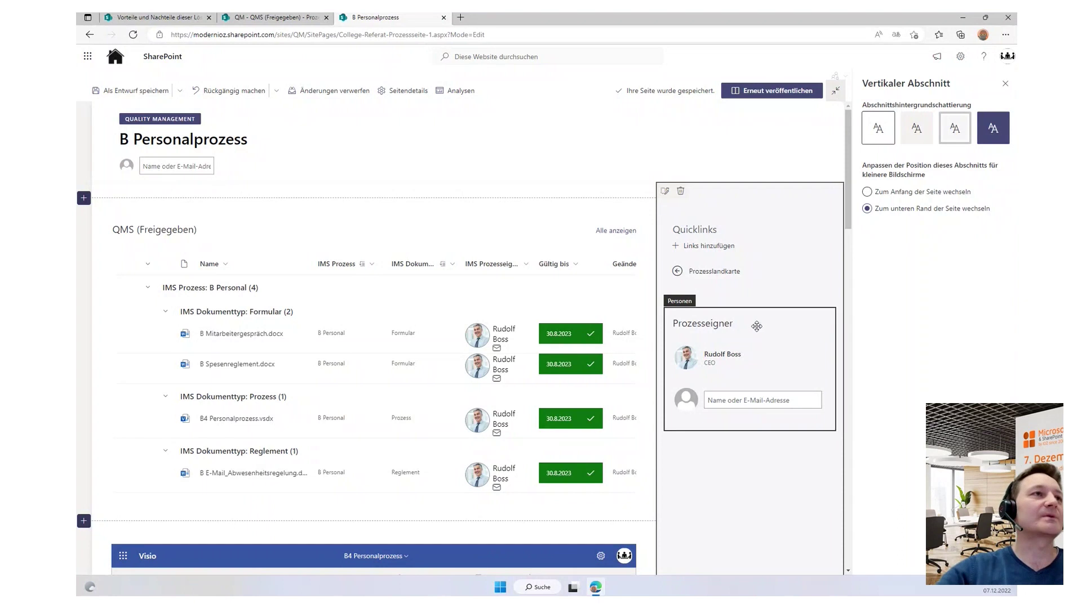
- Switch back to the Vorteile und Nachteile page and highlight the disadvantages about display options, dynamic content and time needed for changes
click(159, 20)
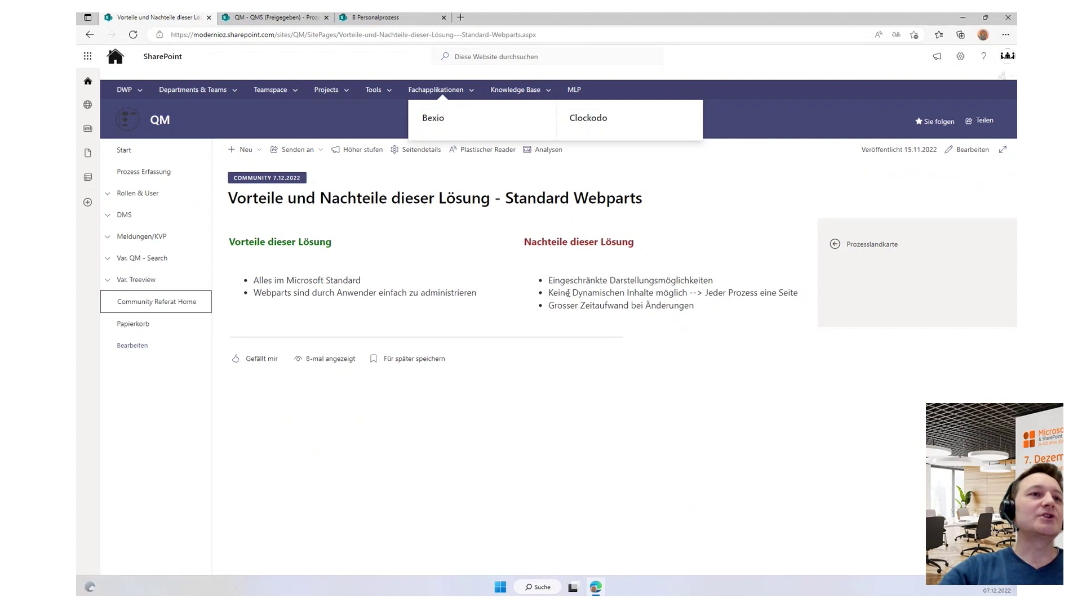
drag(574, 293, 590, 293)
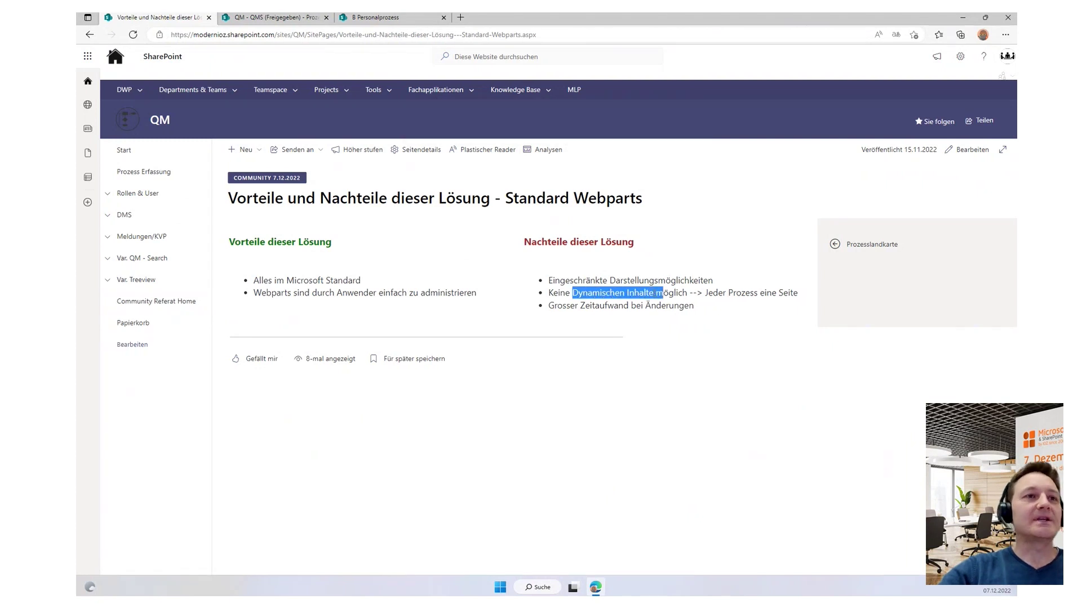
click(658, 291)
drag(718, 281, 613, 287)
click(697, 286)
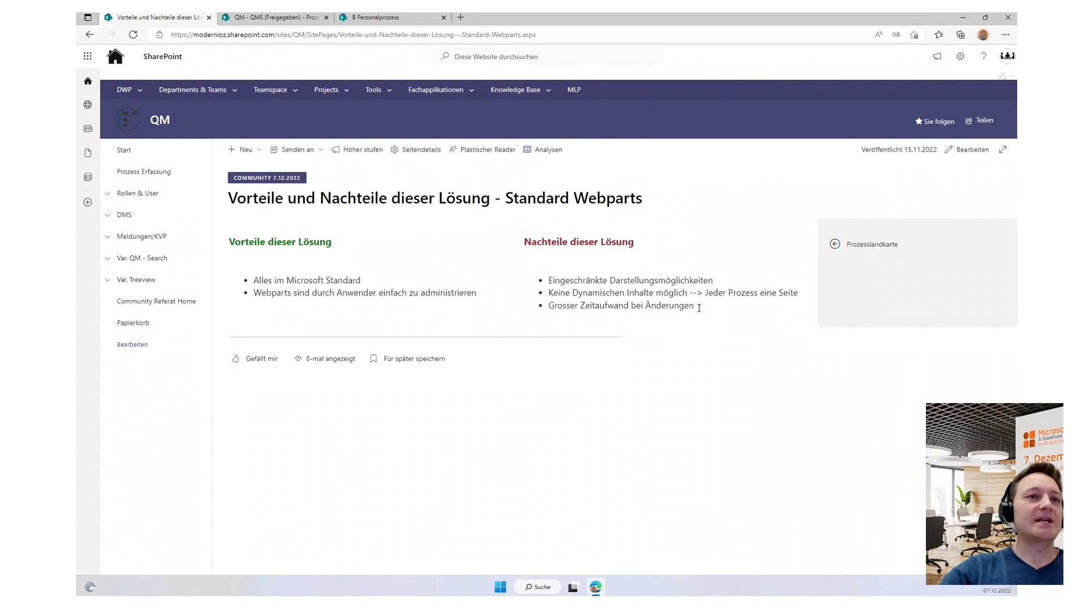
drag(697, 306, 548, 307)
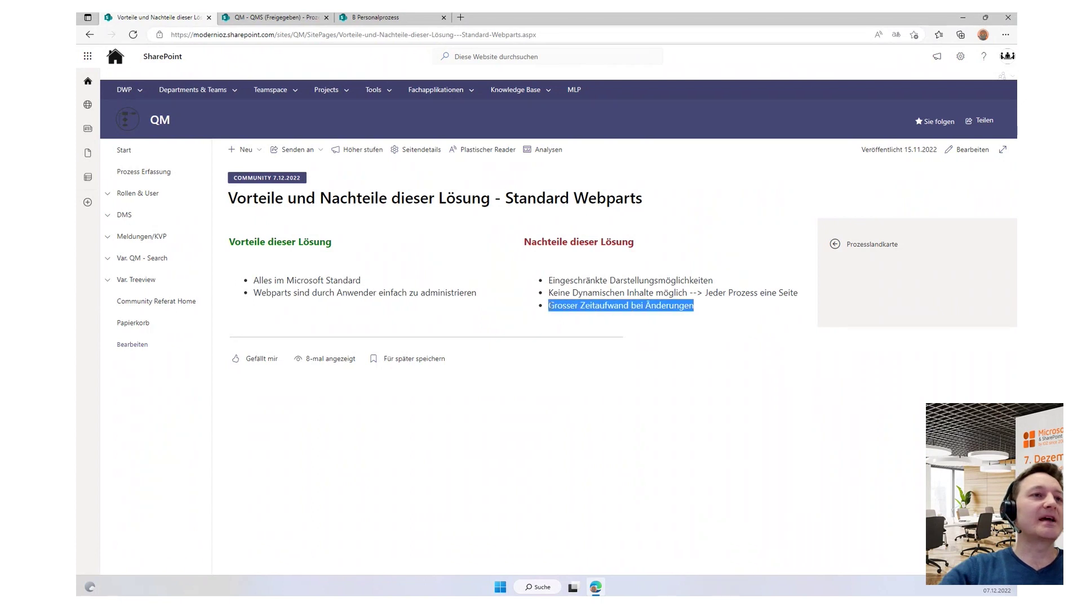
click(699, 304)
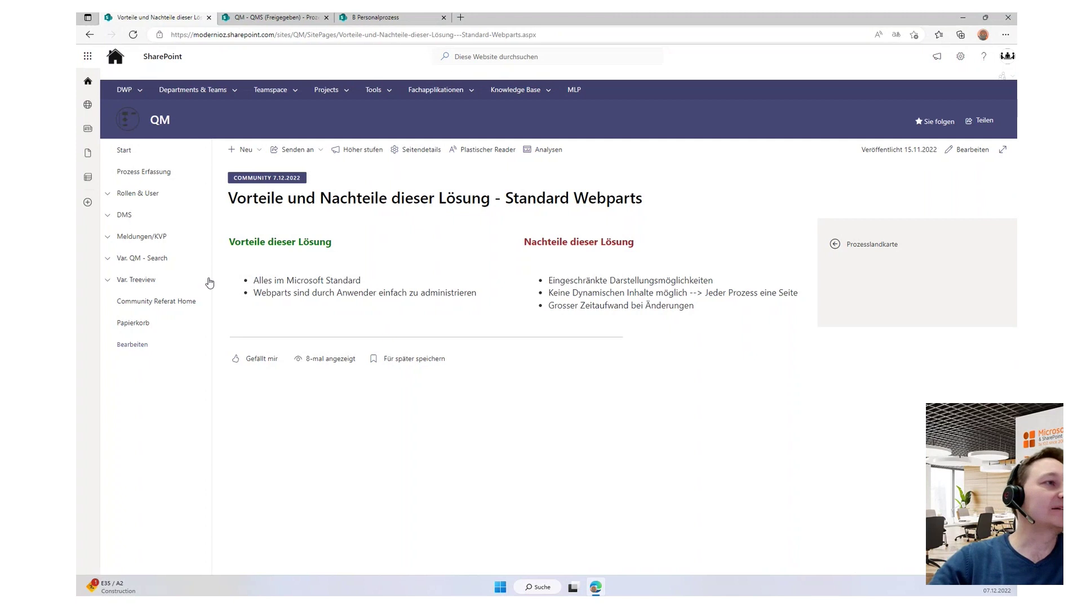
- Return to Community Referat Home, highlight Search-WebParts in the second section's heading, and open that section's Was verwenden wir page
click(175, 305)
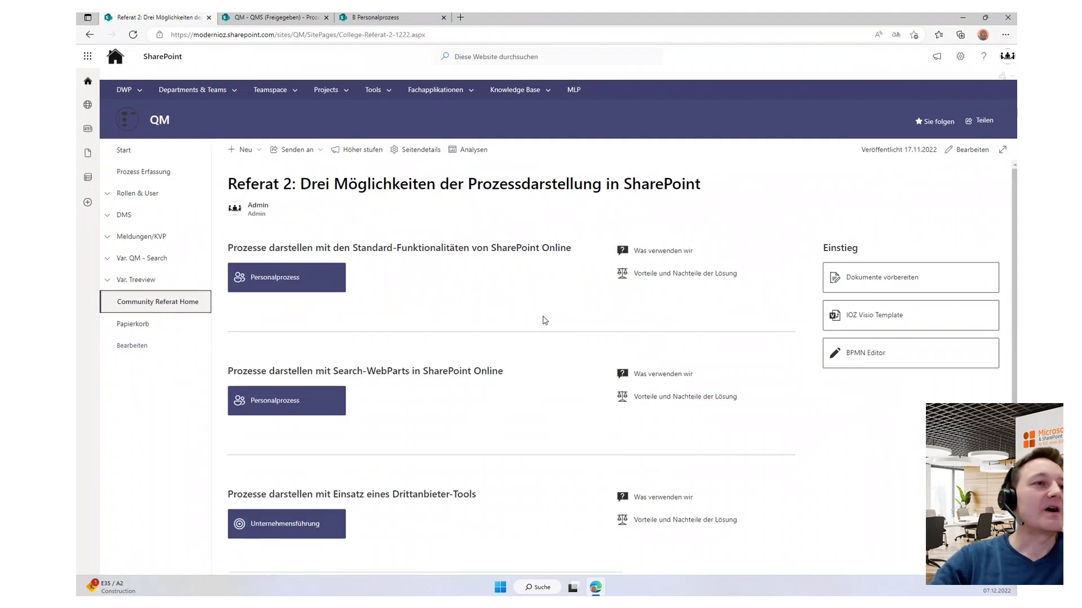
scroll(544, 319, down, 1)
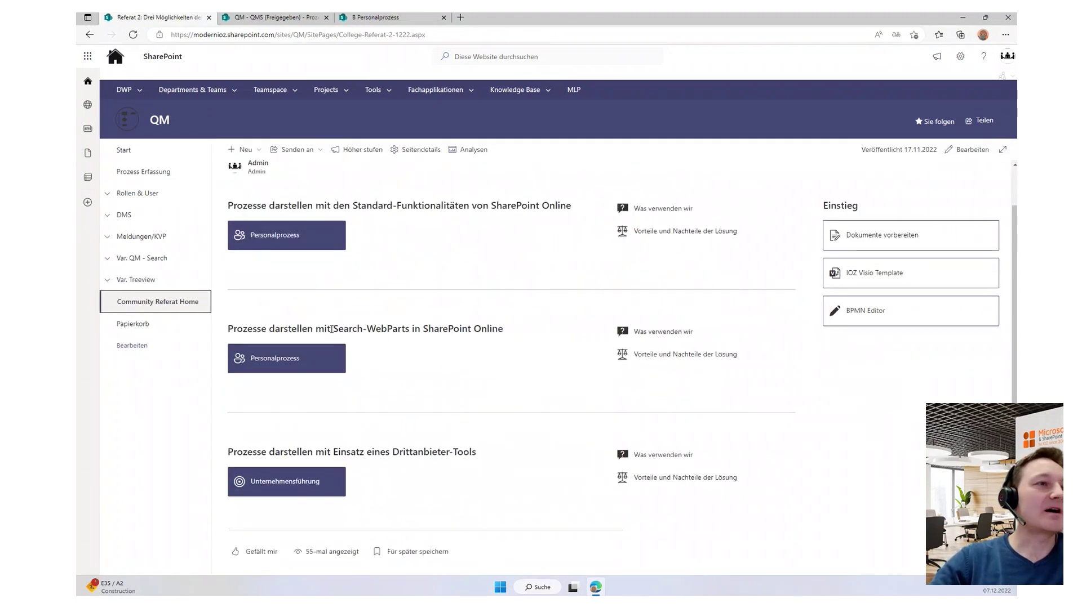
drag(334, 328, 409, 334)
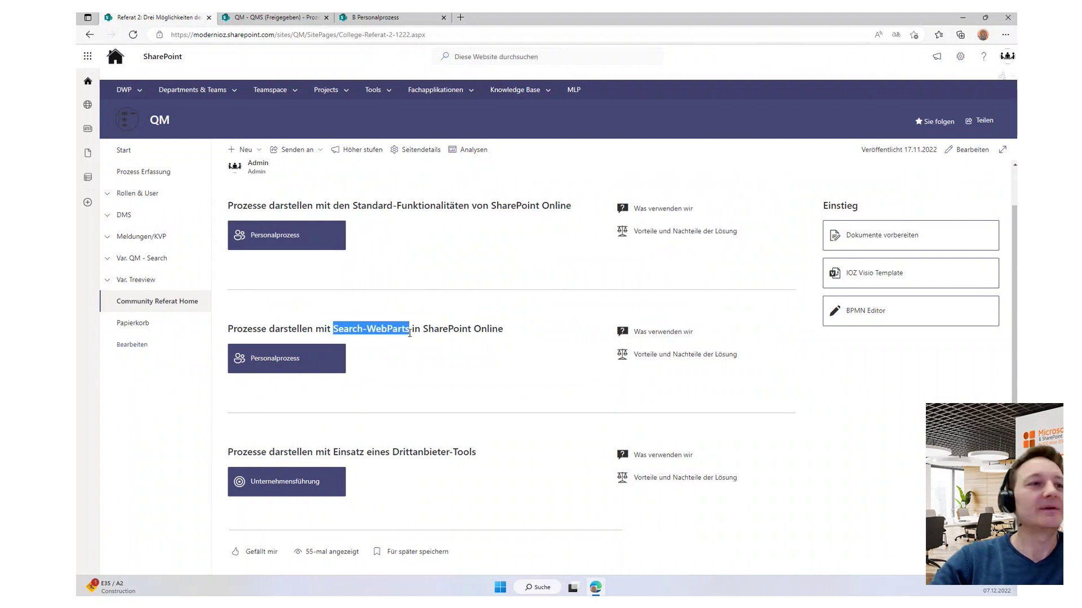
click(488, 347)
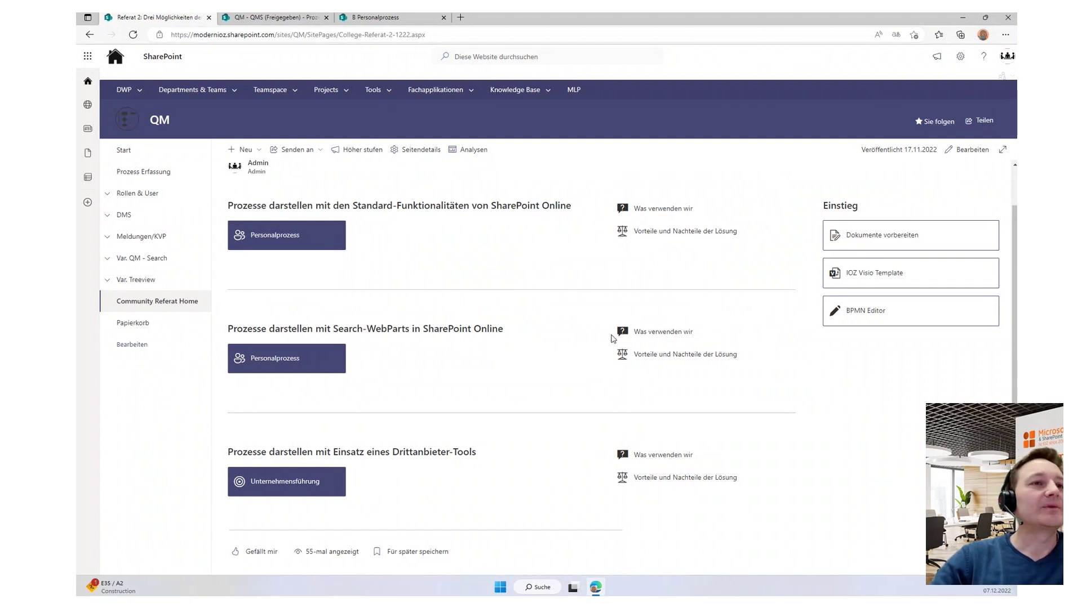
click(662, 332)
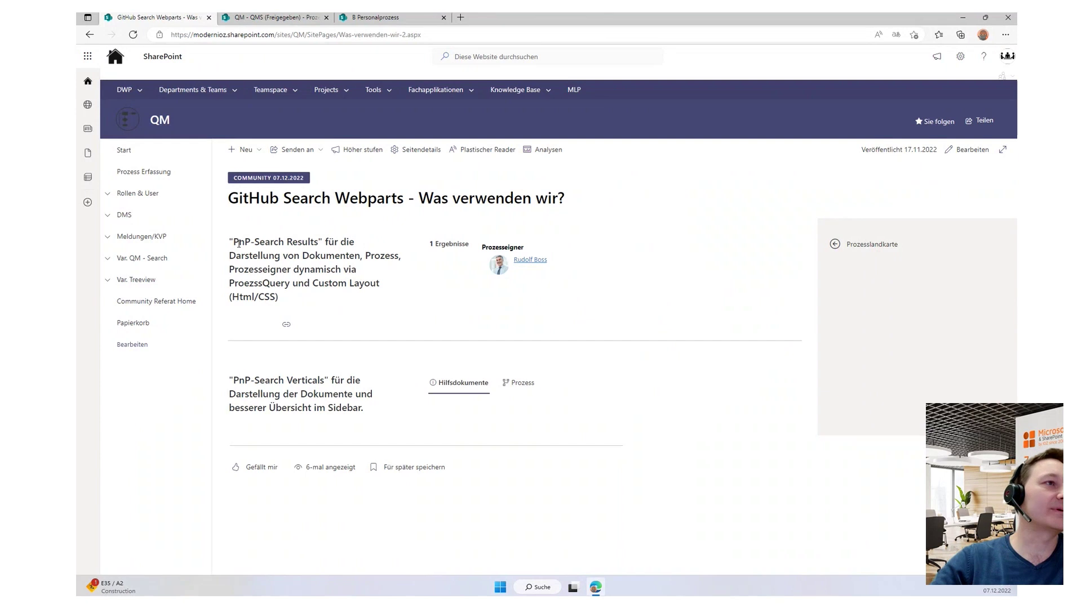
- Highlight the terms PnP-Search Results, Custom Layout and PnP-Search Verticals in the GitHub Search Webparts descriptions
drag(235, 241, 319, 243)
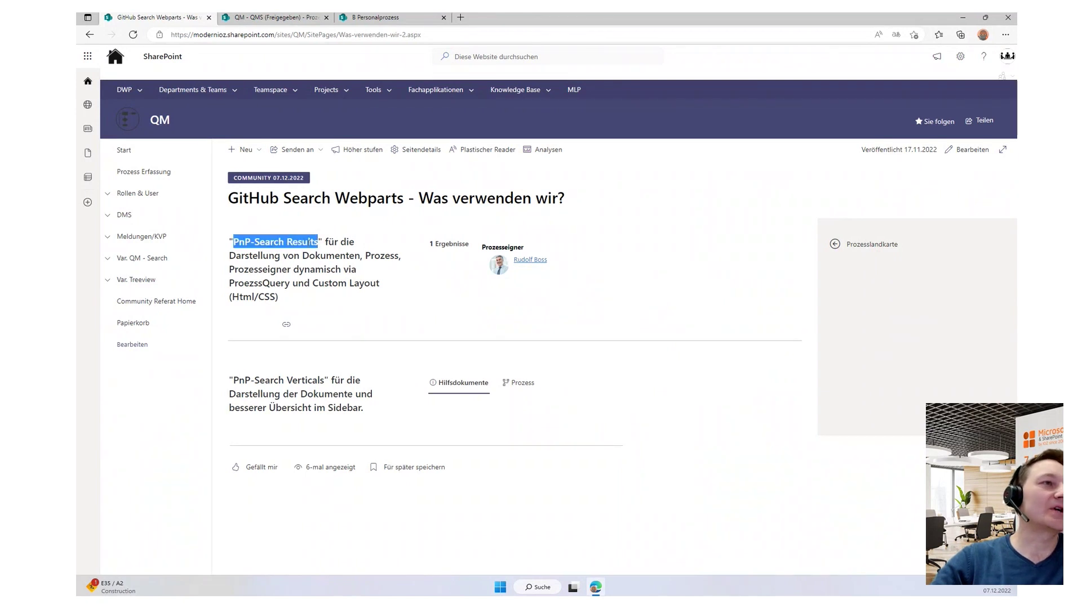
click(315, 242)
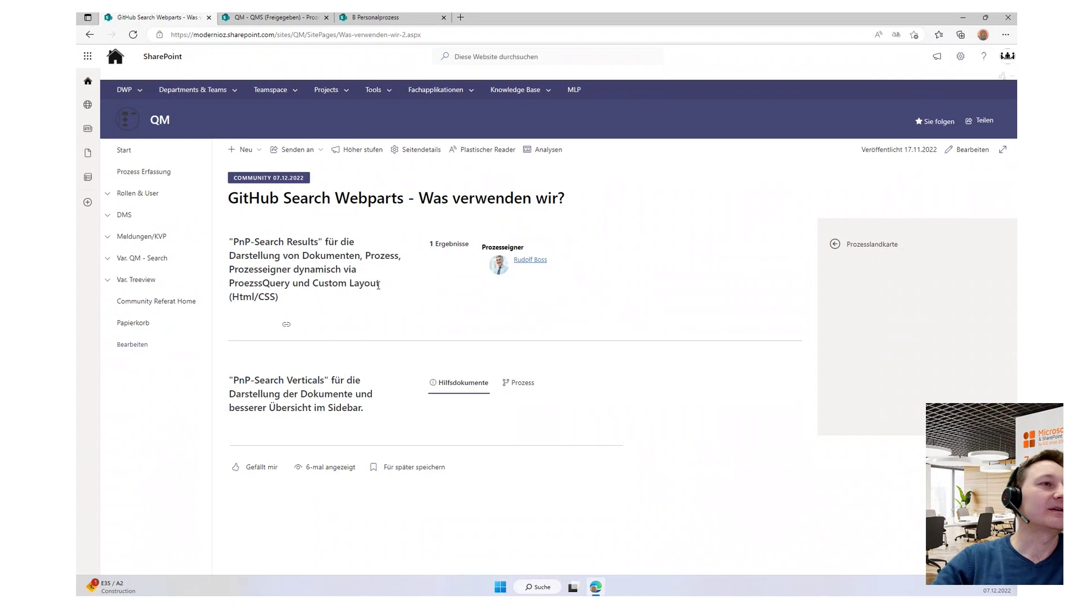
drag(378, 286, 314, 286)
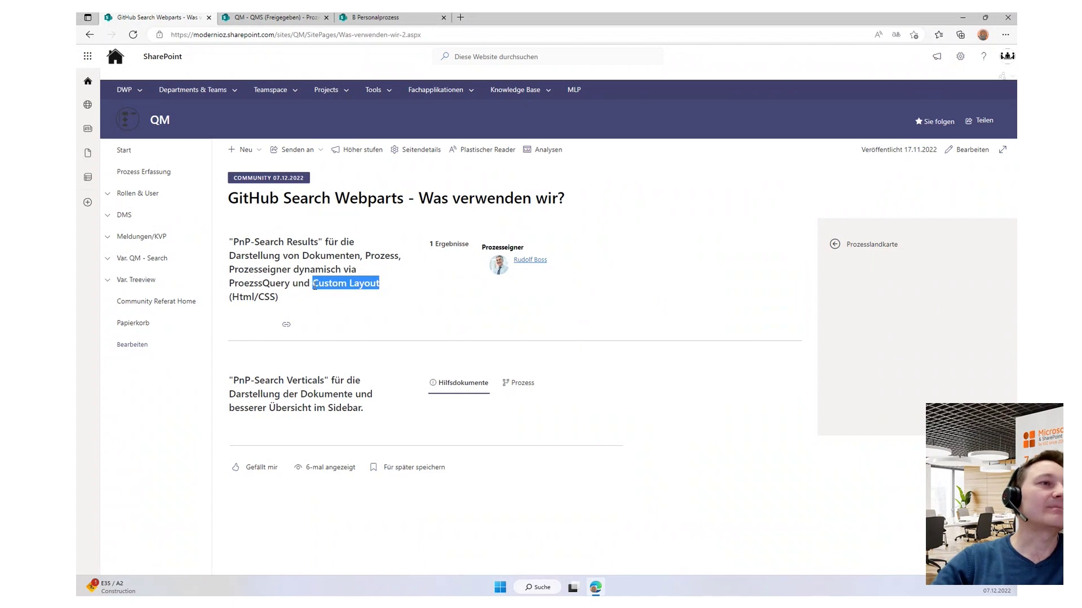
click(393, 280)
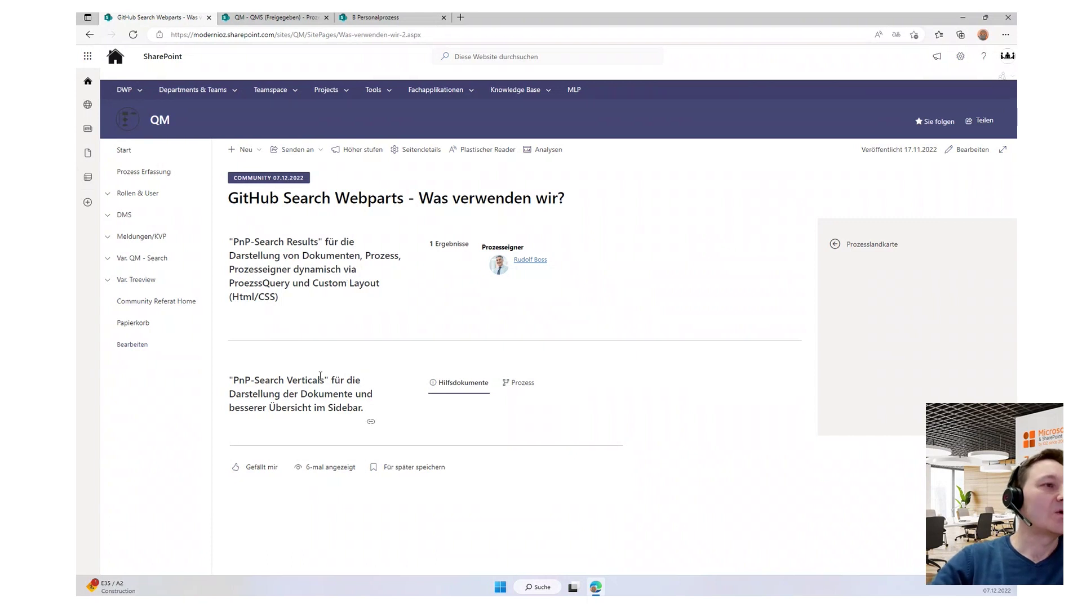
drag(324, 382, 235, 382)
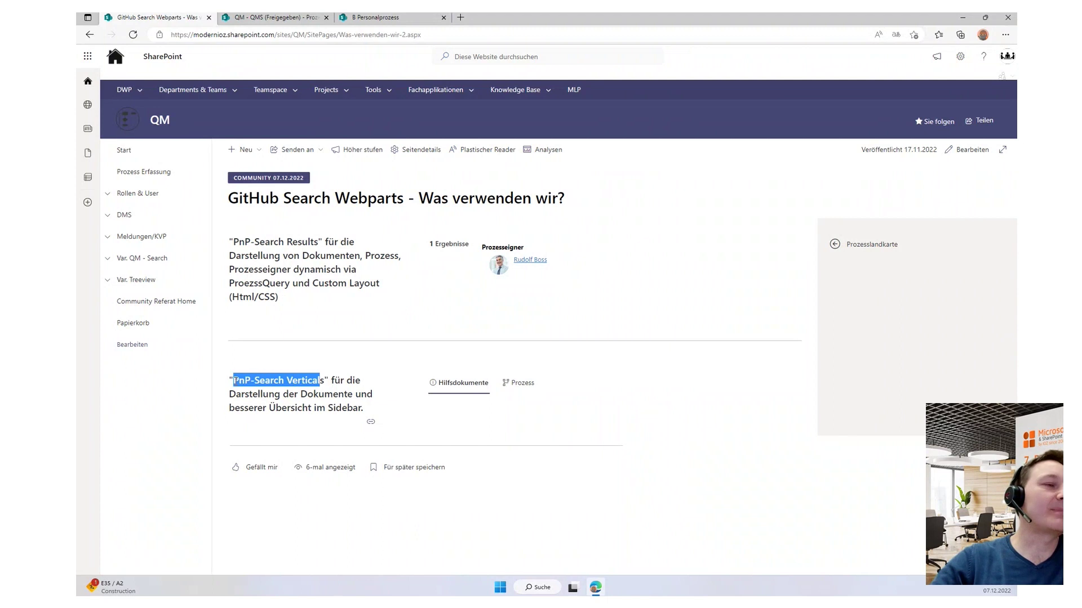
click(314, 385)
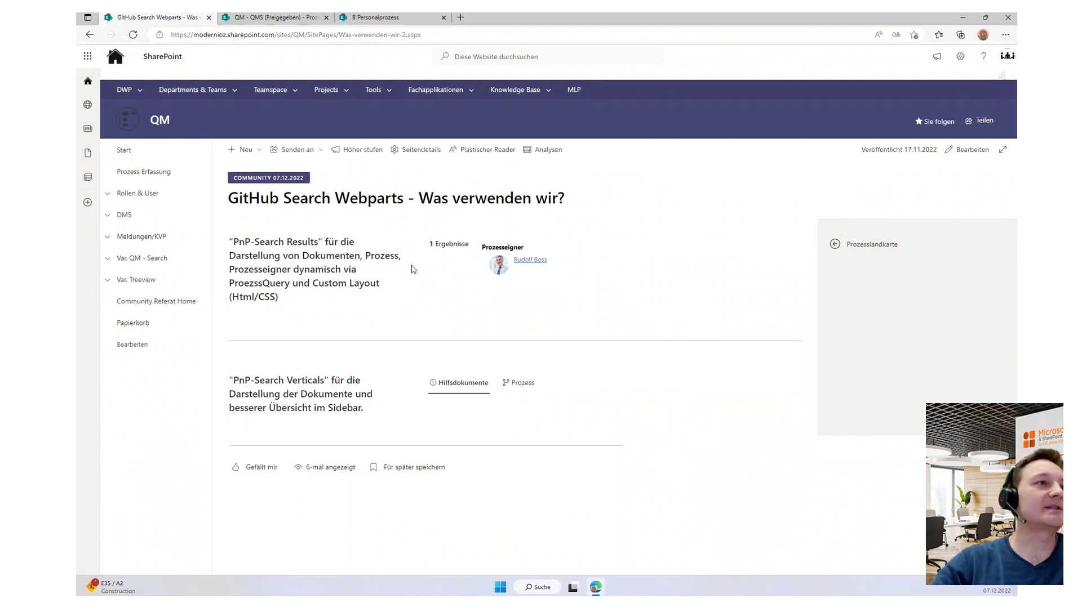
- Go back to the overview, open Personalprozess under Search-WebParts, and review the page's embedded Visio diagram and Hilfsdokumente list
click(89, 35)
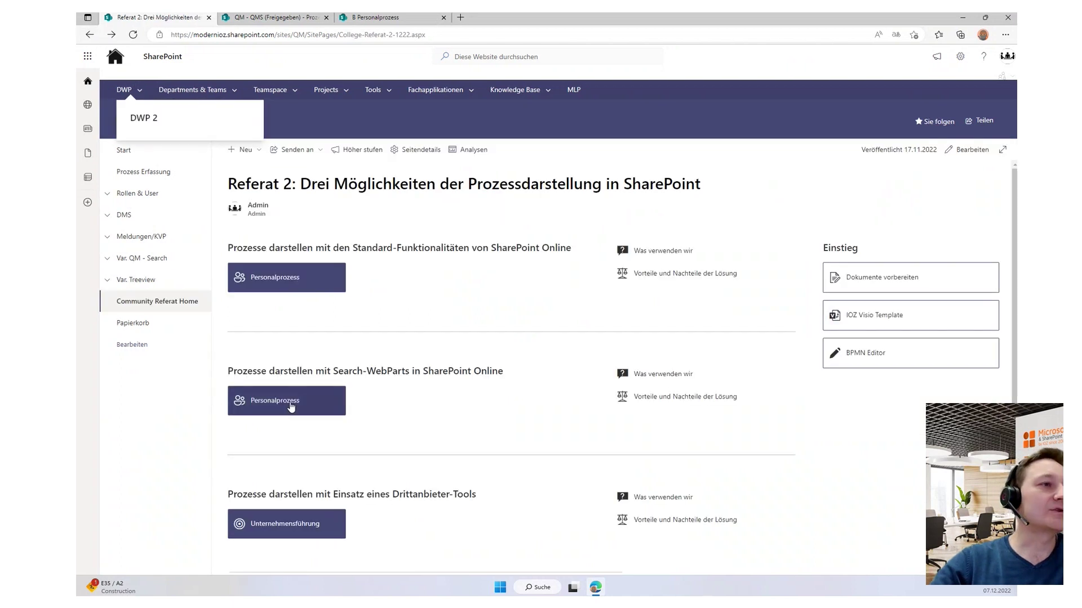
click(290, 406)
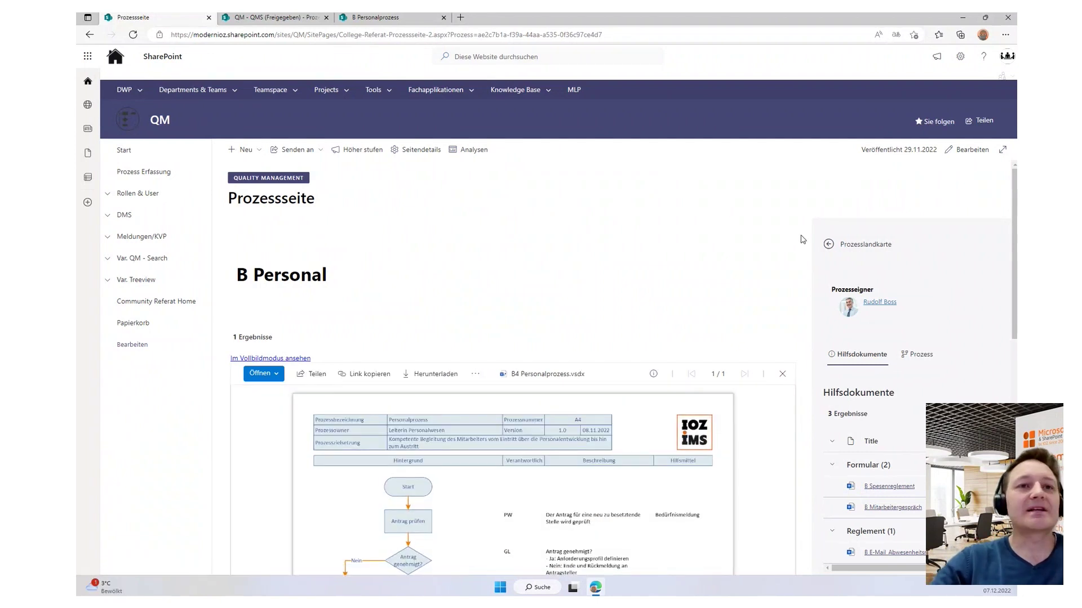
scroll(725, 214, down, 1)
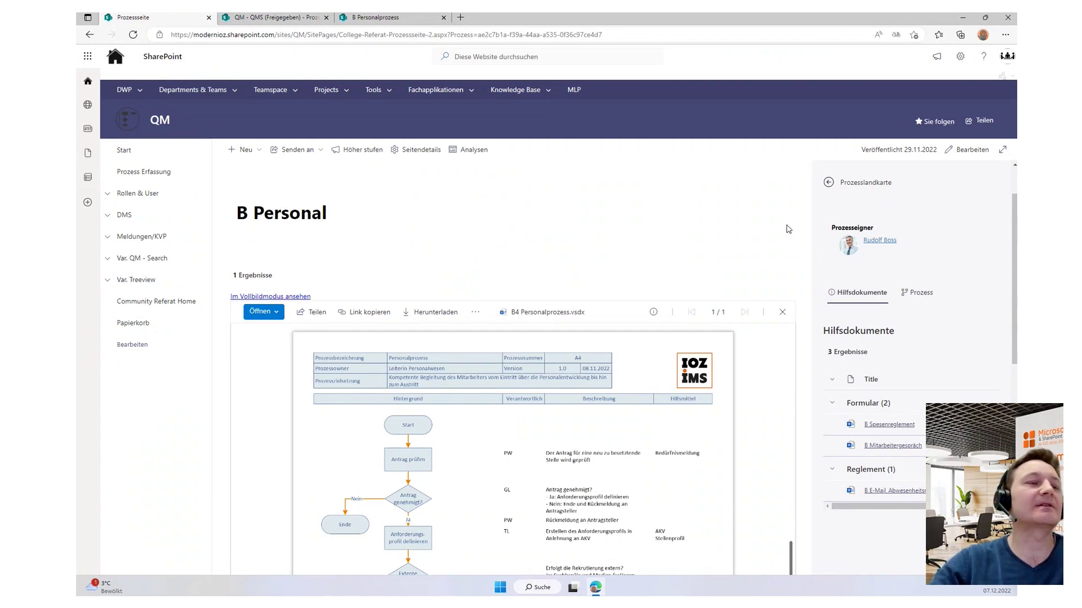
scroll(839, 261, down, 1)
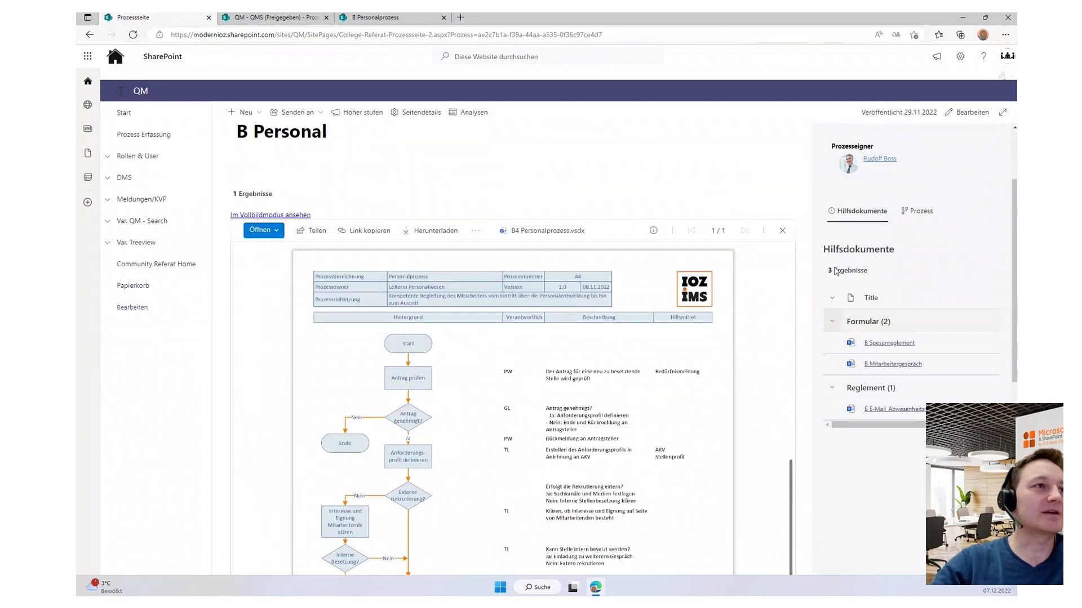
scroll(836, 266, down, 1)
scroll(478, 323, down, 5)
scroll(491, 333, up, 5)
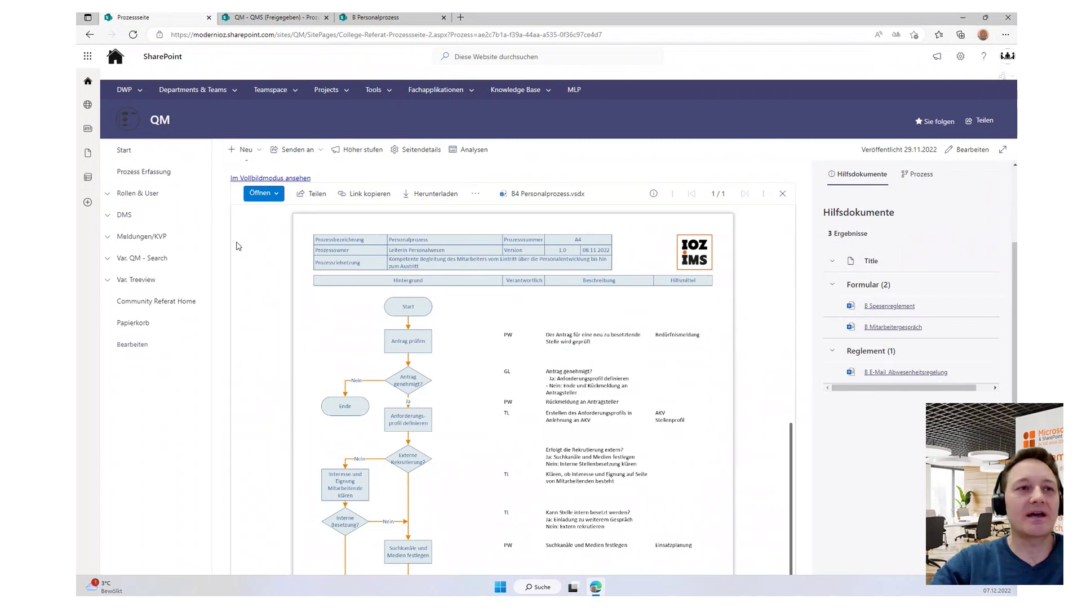
scroll(376, 221, up, 2)
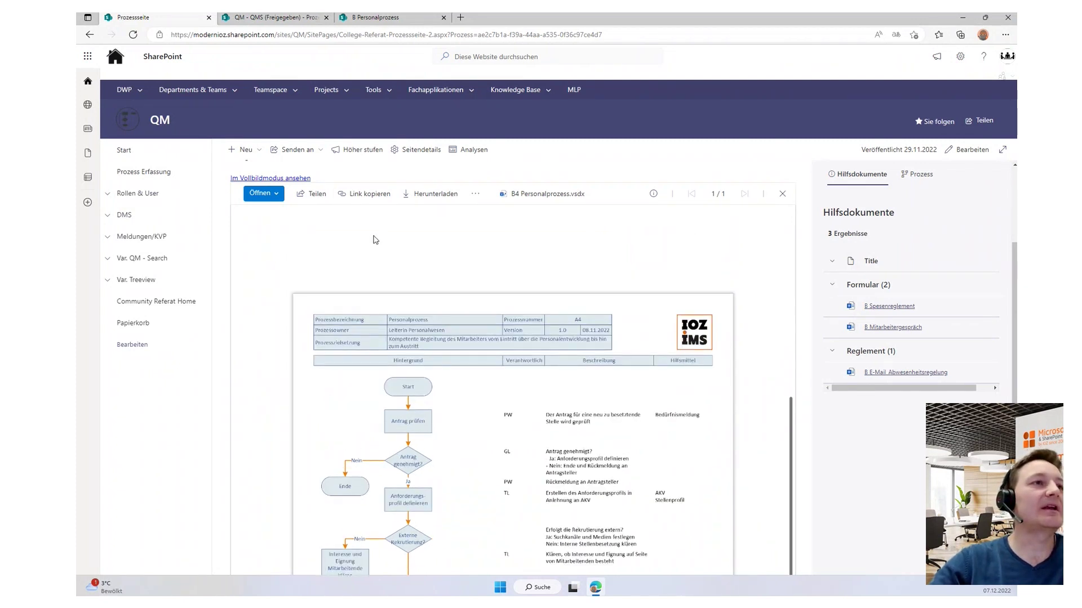
scroll(791, 414, down, 1)
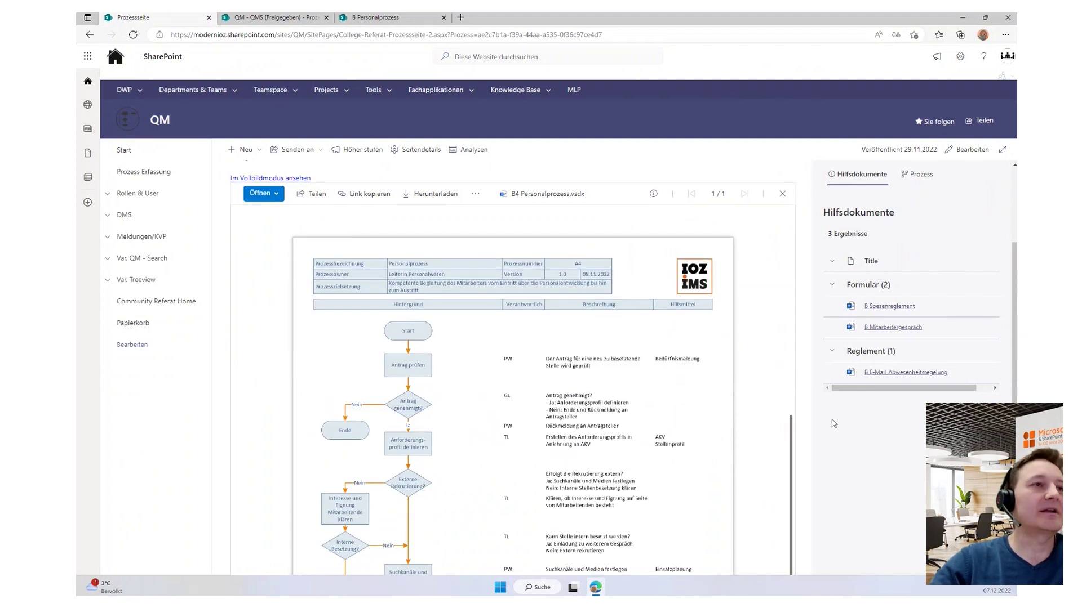
scroll(832, 420, up, 1)
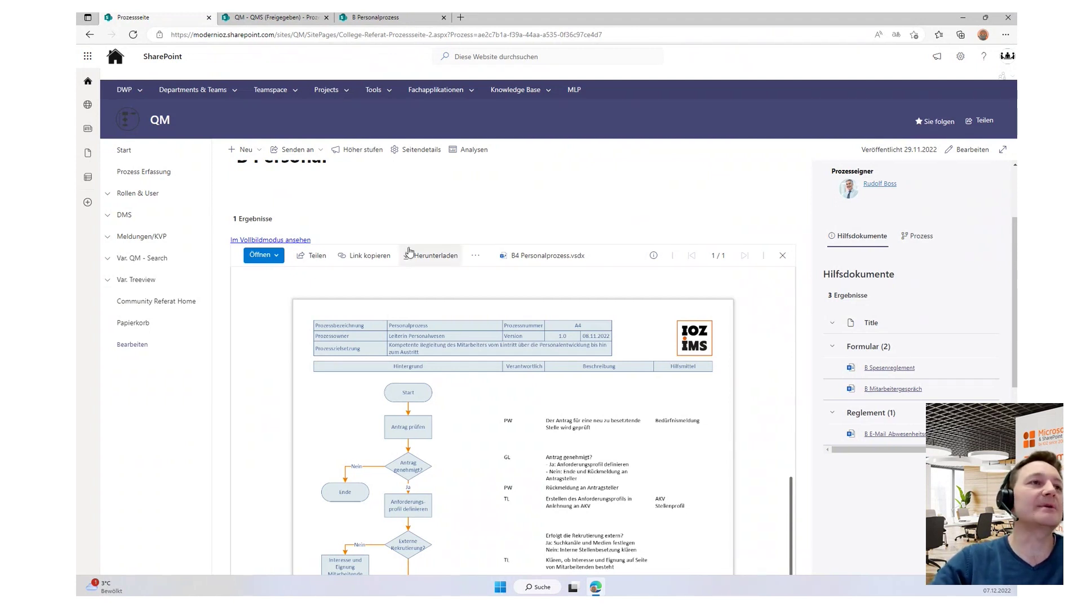
- Highlight the process ID following Prozess= in the web address, and highlight the Hilfsdokumente heading on the process page
click(425, 34)
click(450, 35)
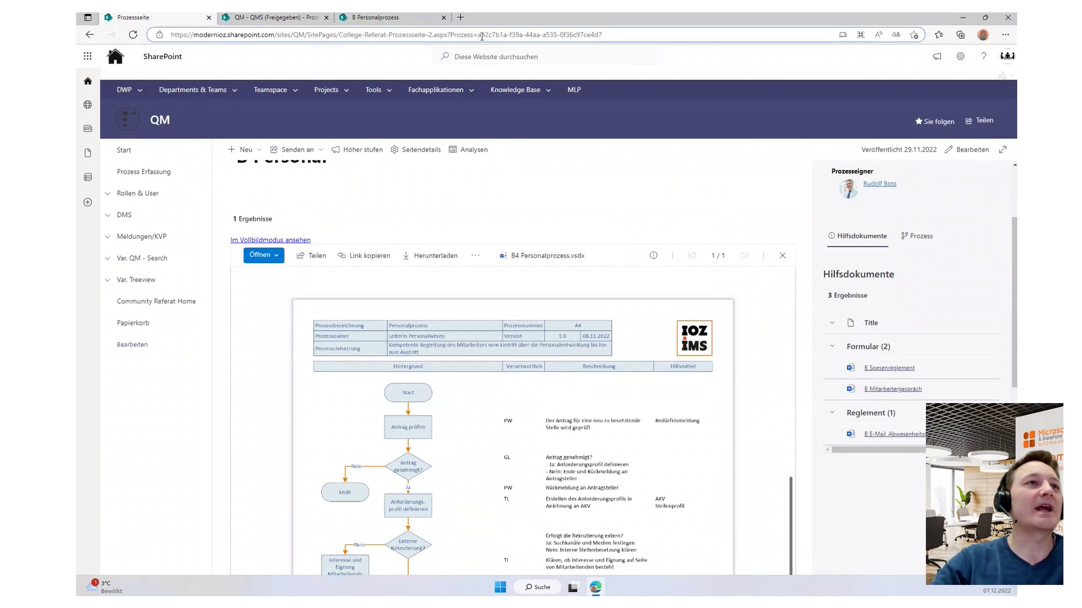
drag(479, 37, 614, 37)
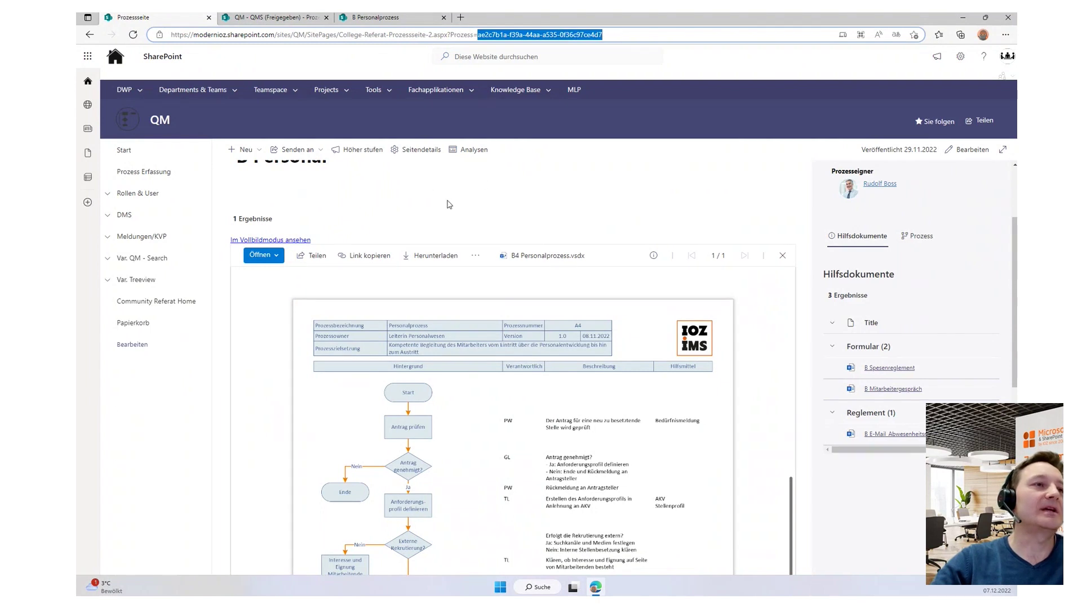
click(477, 34)
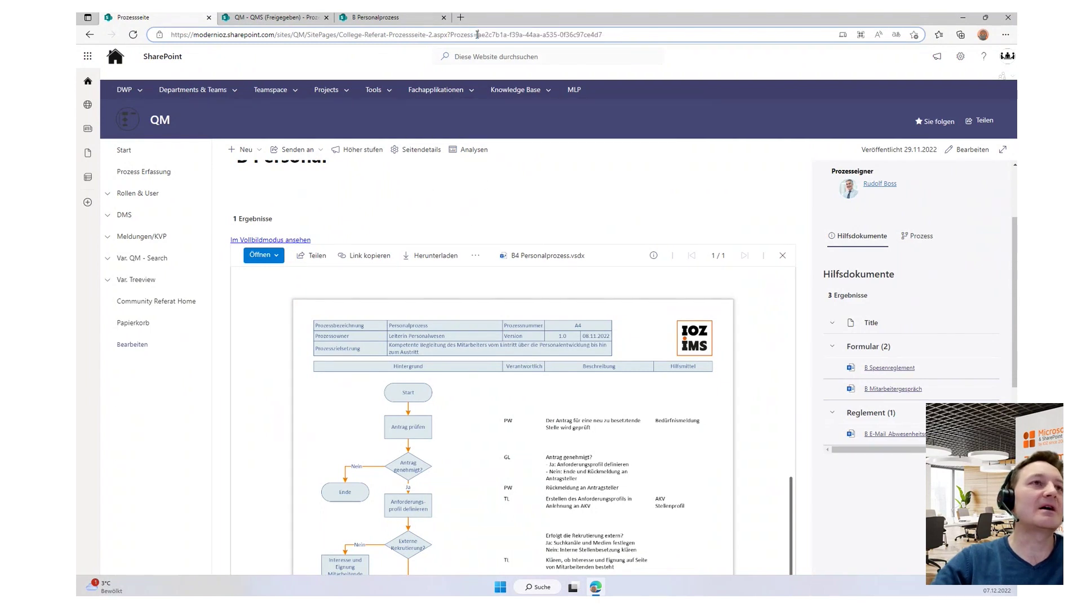
drag(481, 34, 607, 35)
click(516, 213)
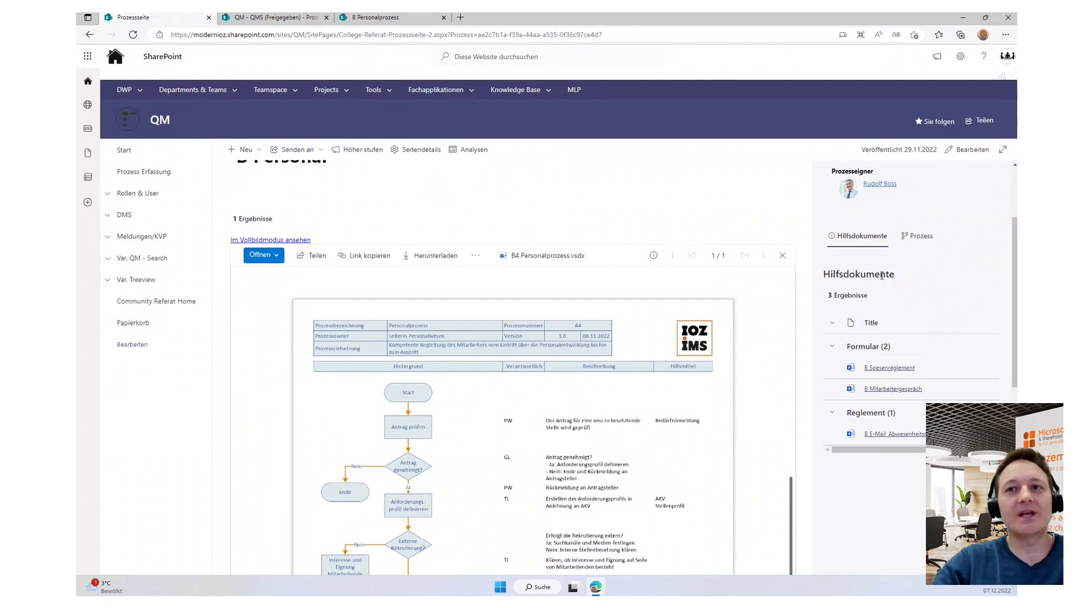
double_click(860, 273)
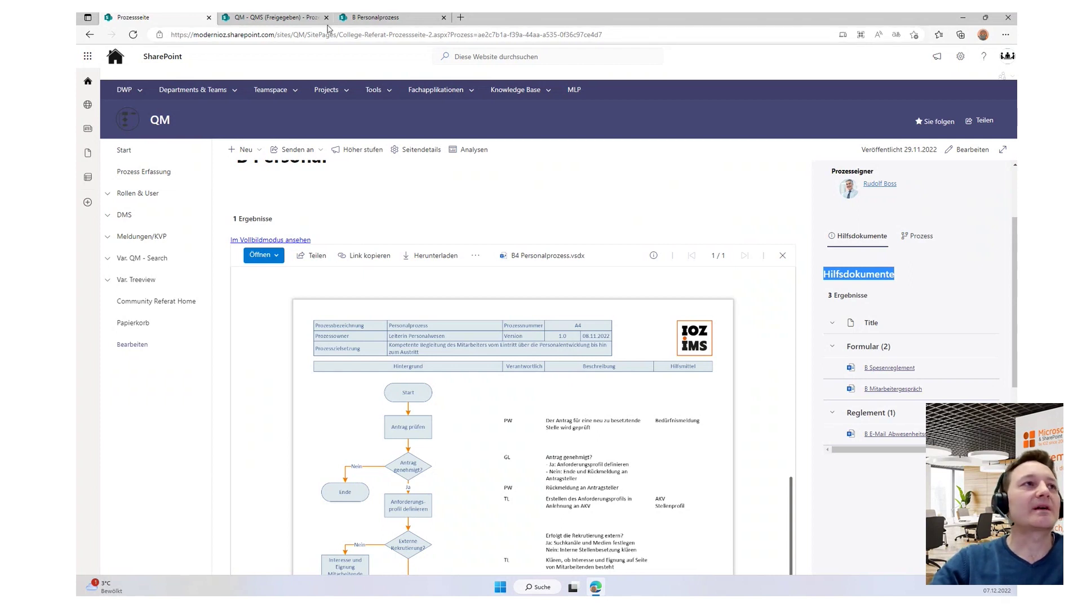
- View the QMS (Freigegeben) library and the B Personalprozess page, and return to the Prozessseite and its web address
click(275, 18)
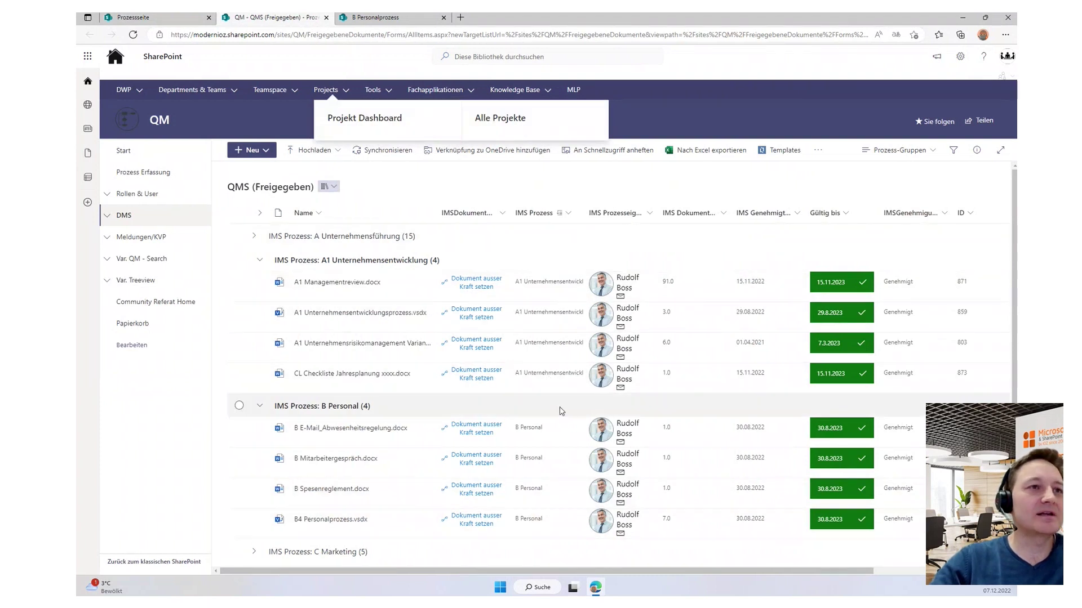
click(374, 17)
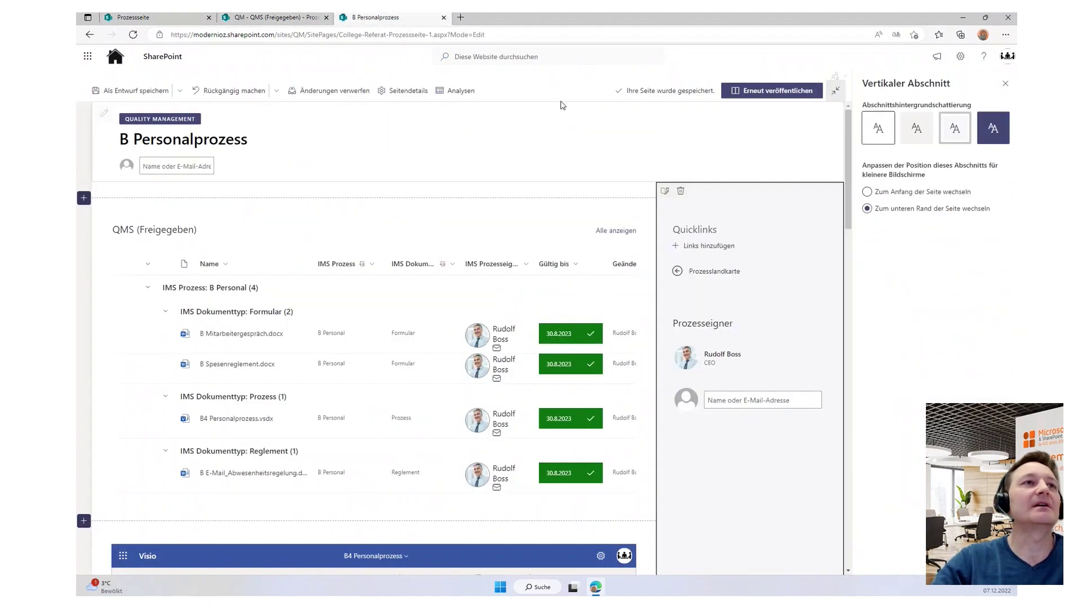
click(143, 18)
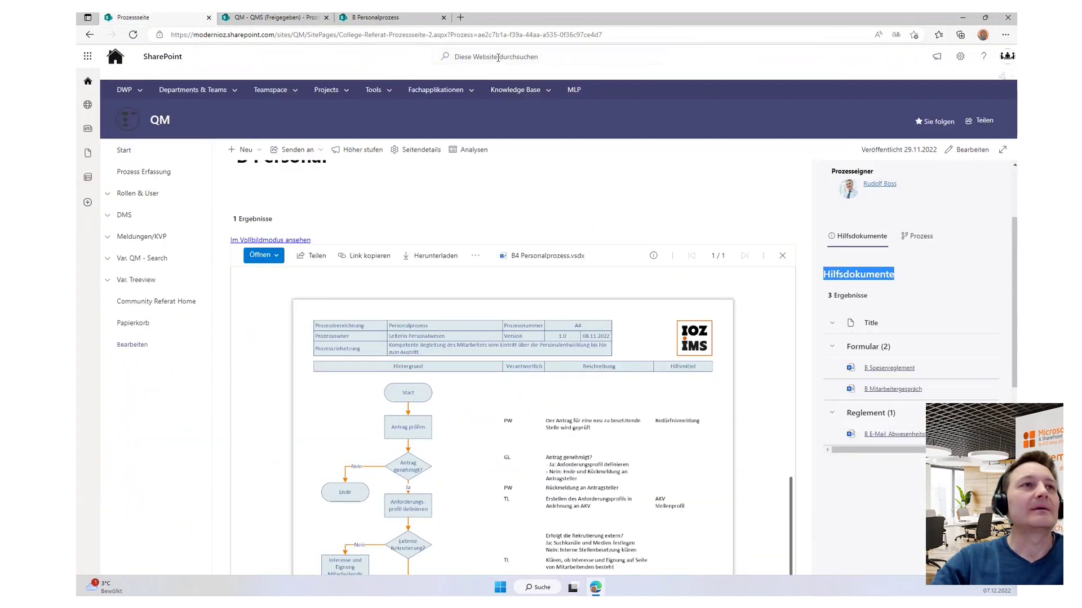
click(479, 35)
click(479, 35)
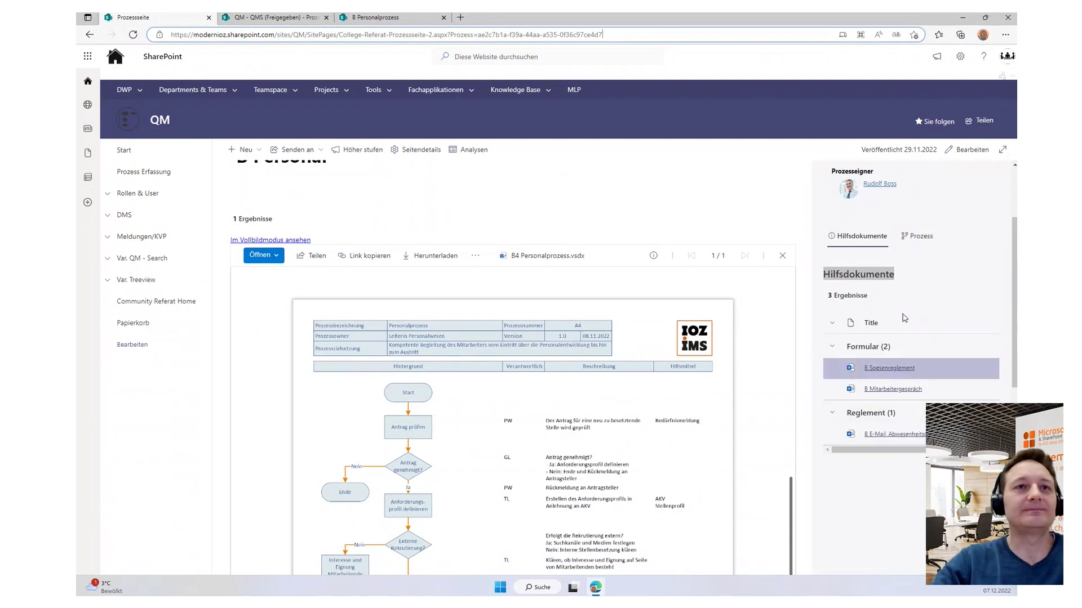
- Point out the Prozesseigner entry at the beginning of the process page and highlight the process ID in the web address again
scroll(894, 472, up, 3)
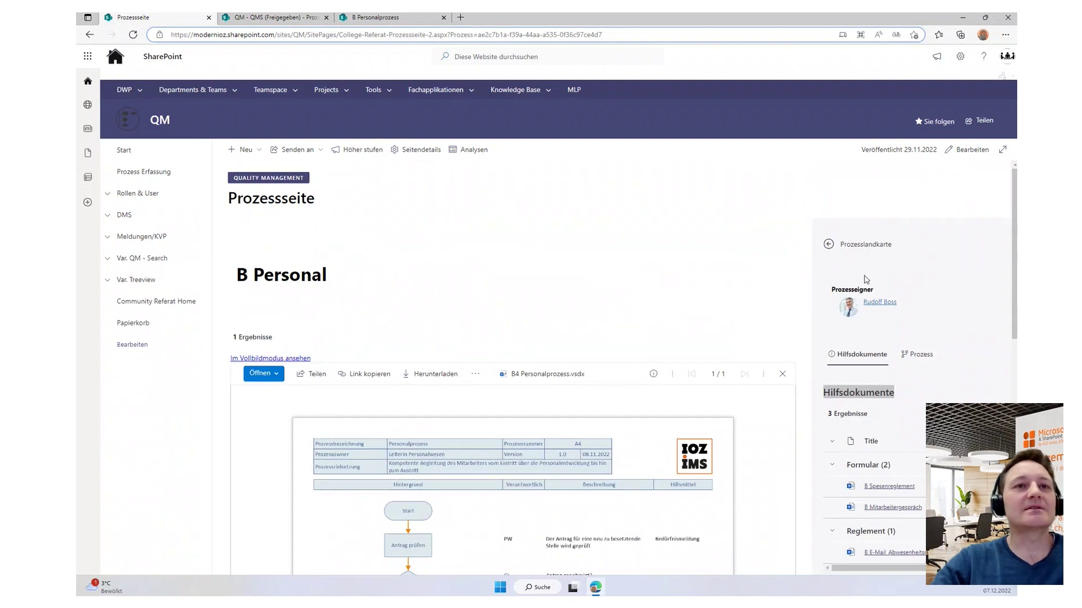
click(856, 309)
click(847, 309)
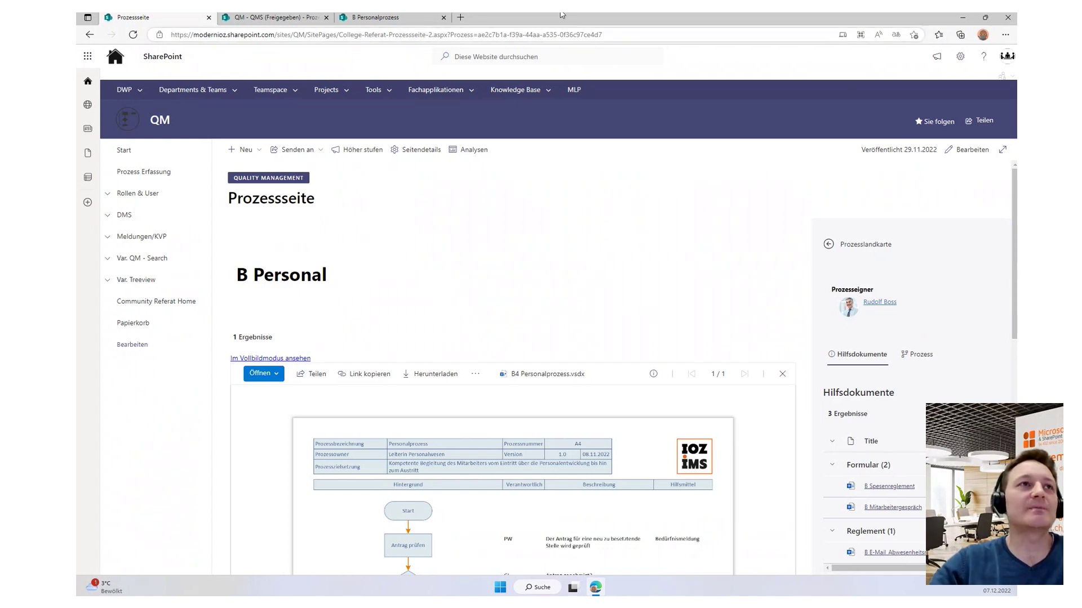
drag(479, 35, 608, 36)
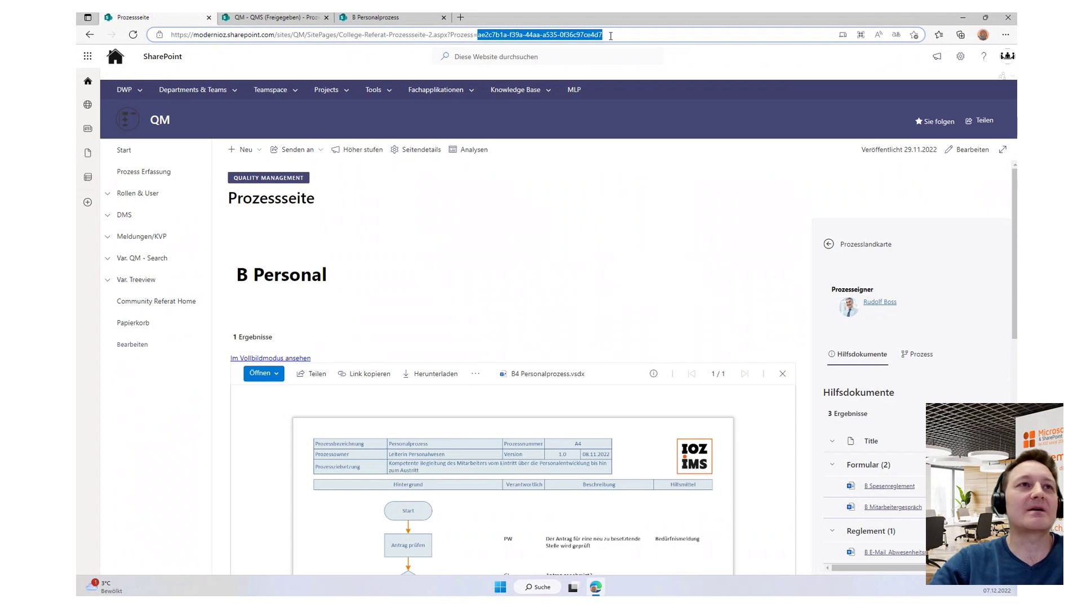
click(879, 330)
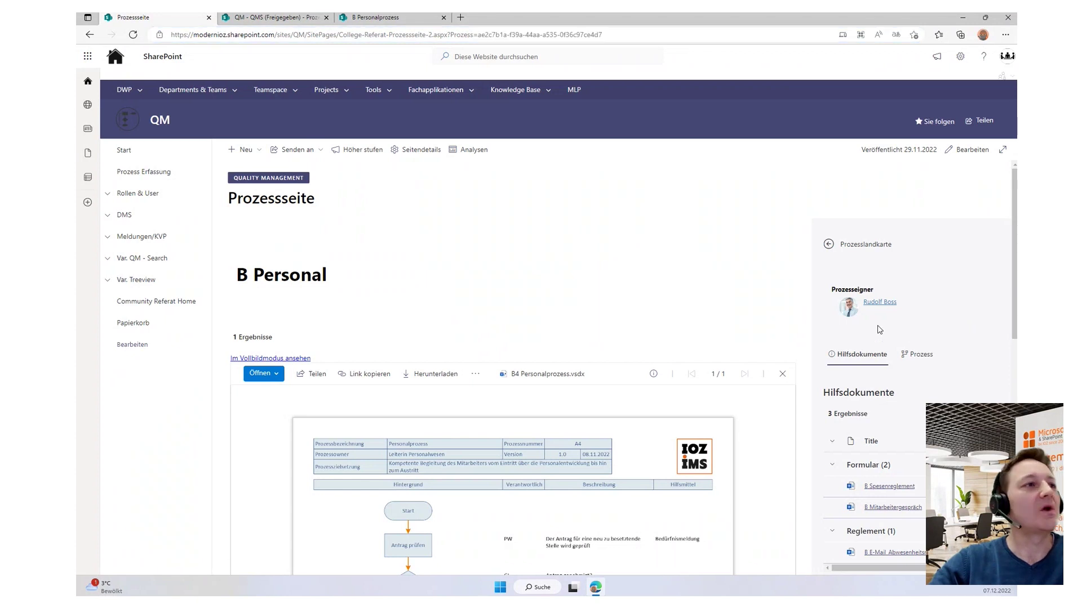
- Show the Prozess vertical in the page's sidebar and switch back to the Hilfsdokumente vertical
scroll(856, 293, down, 1)
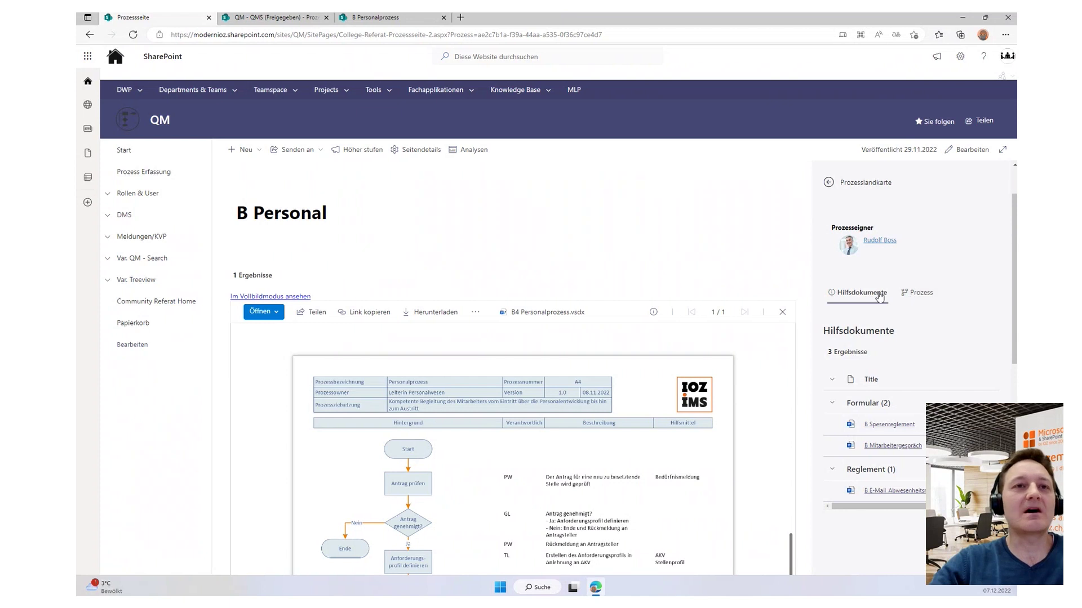
click(917, 296)
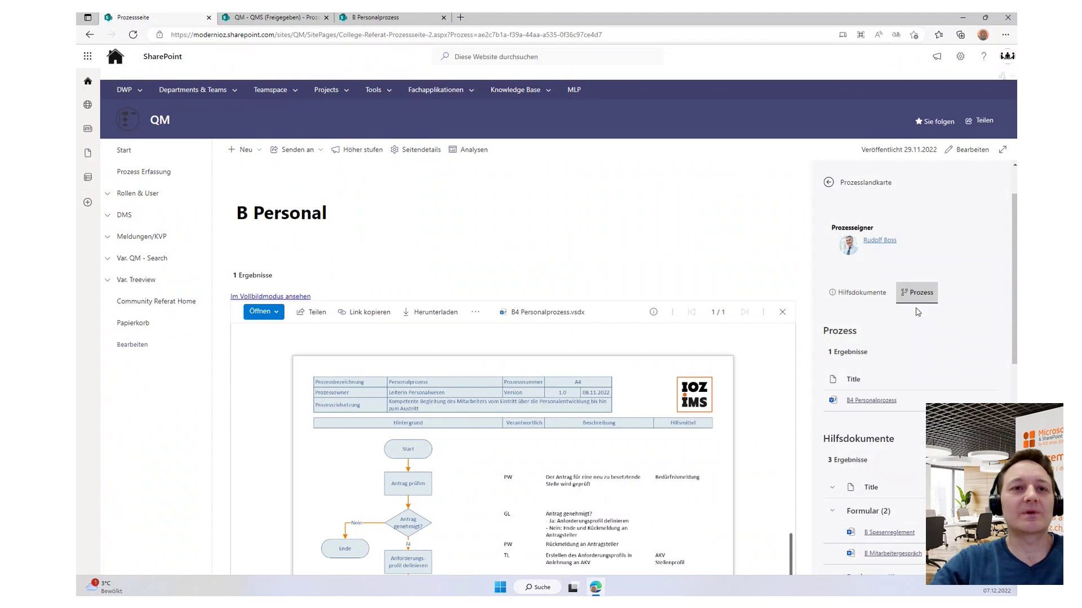
click(869, 299)
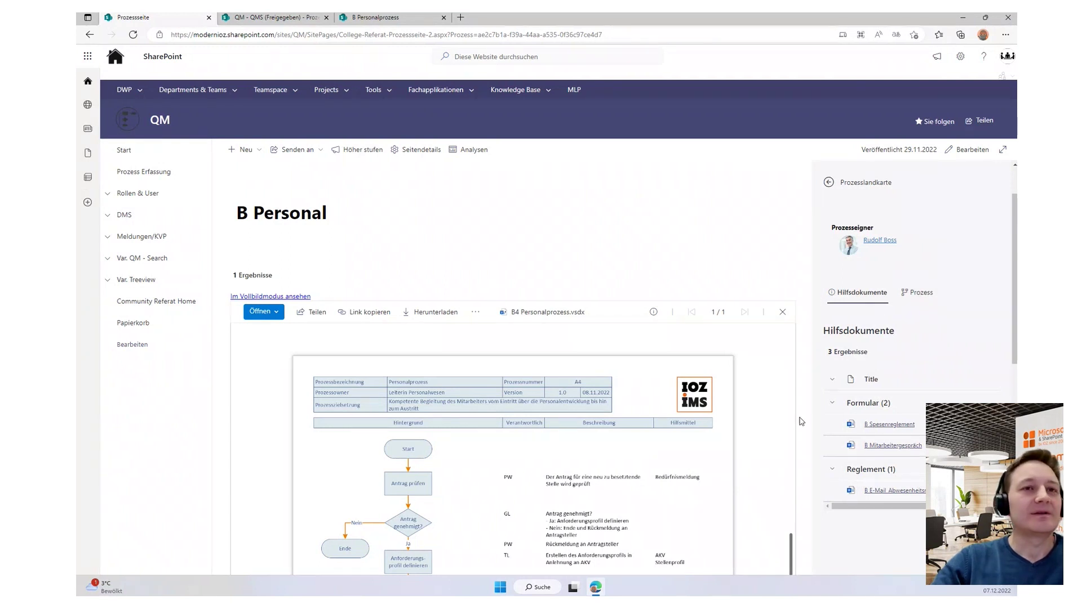
- Put the Prozessseite into edit mode and open the settings of the search results web part that shows the process diagram
scroll(798, 429, down, 10)
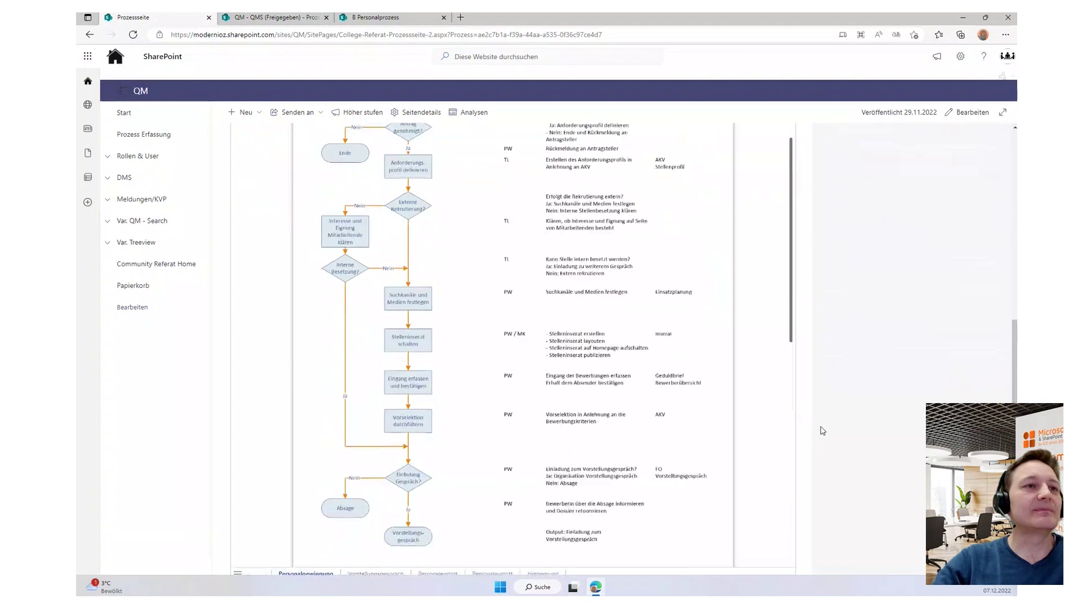
scroll(823, 431, up, 10)
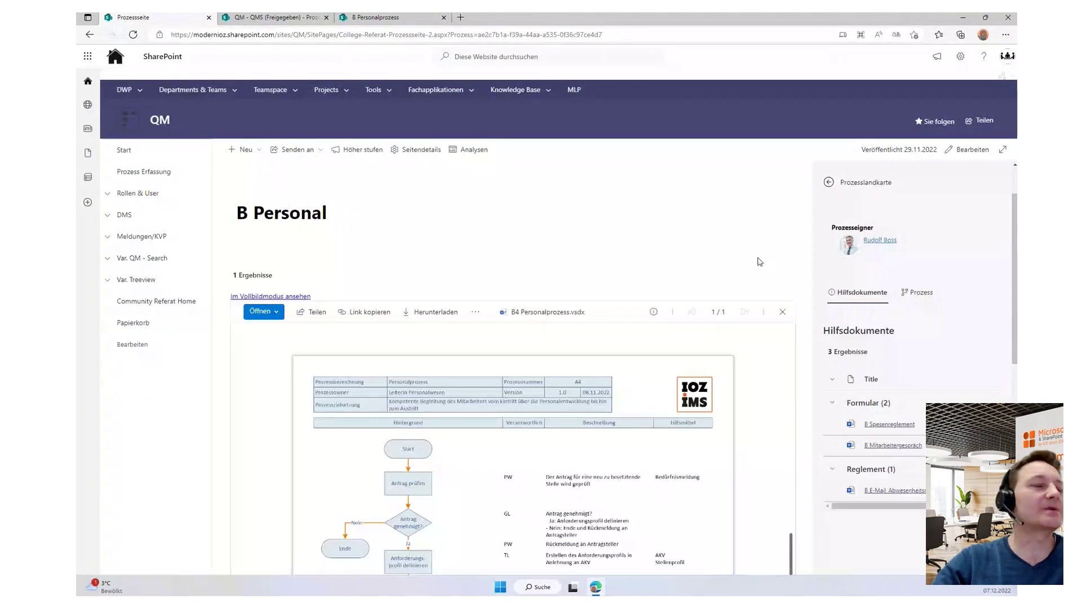
scroll(752, 256, up, 2)
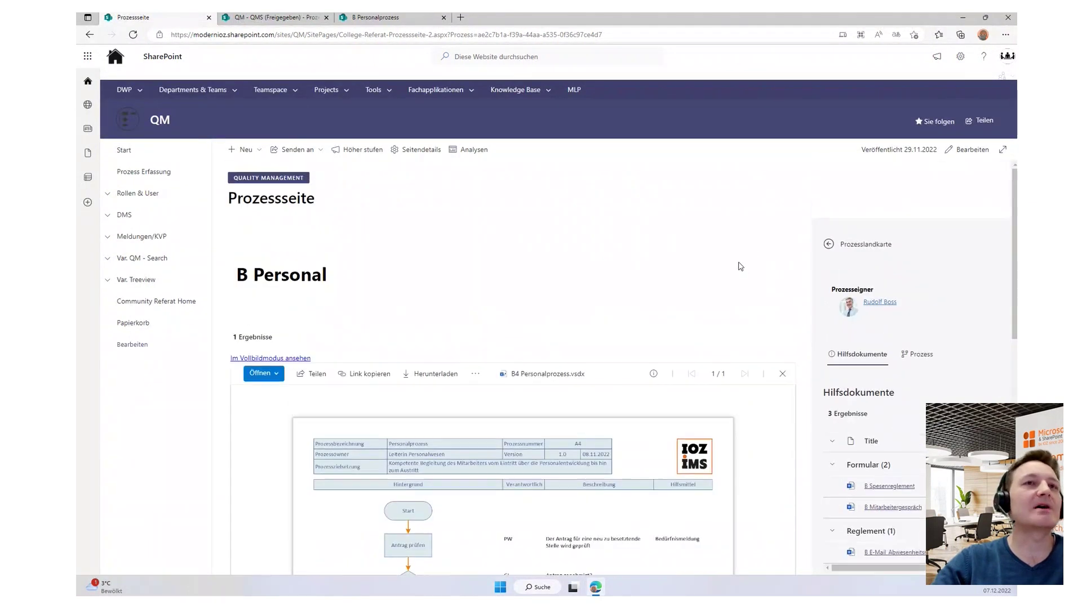
click(967, 149)
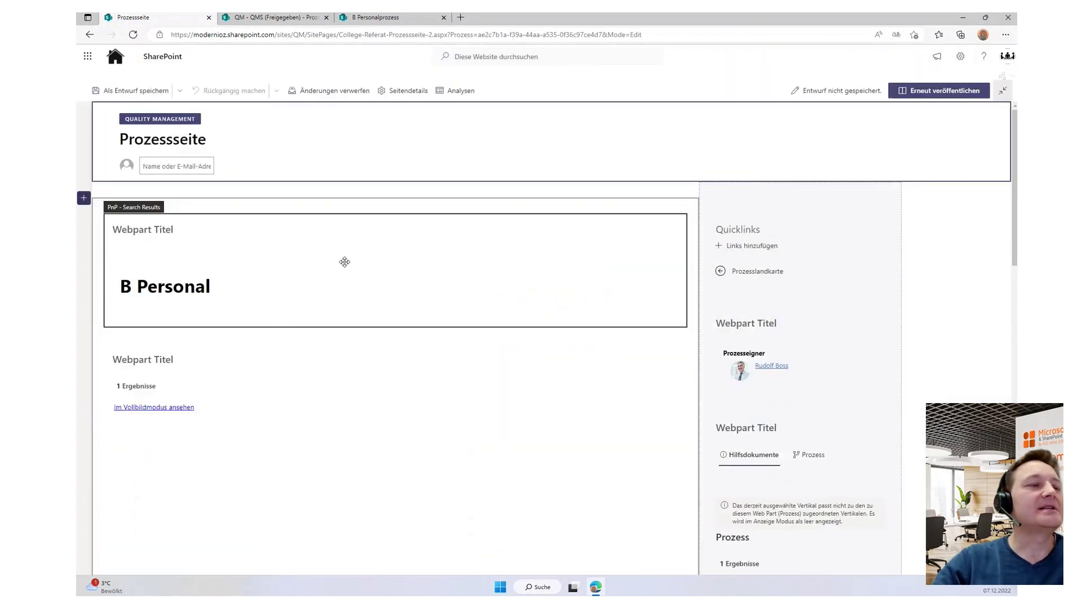
scroll(363, 224, down, 4)
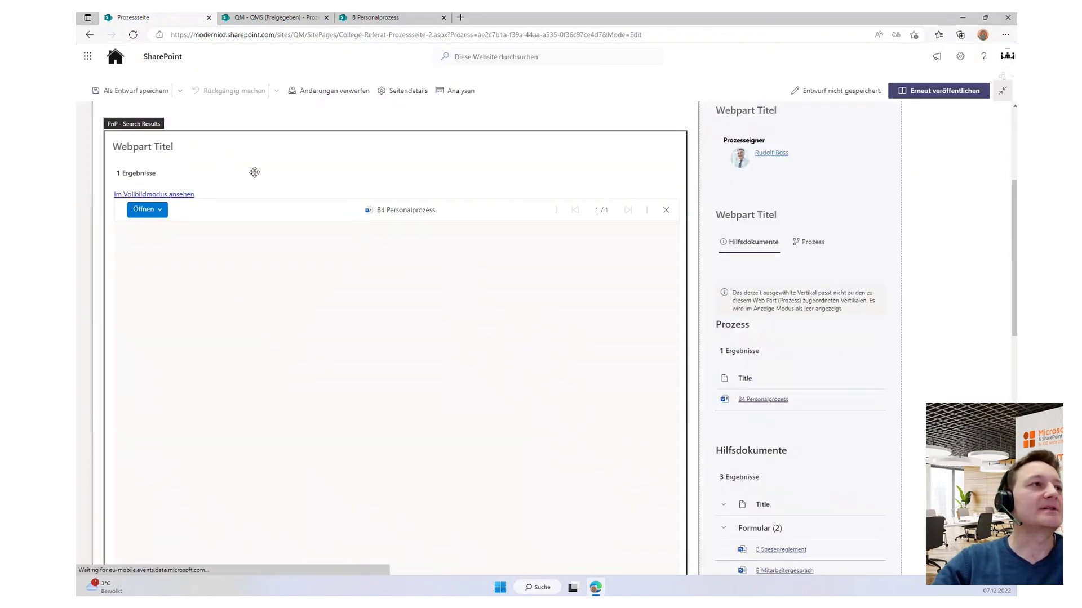
click(130, 121)
click(816, 212)
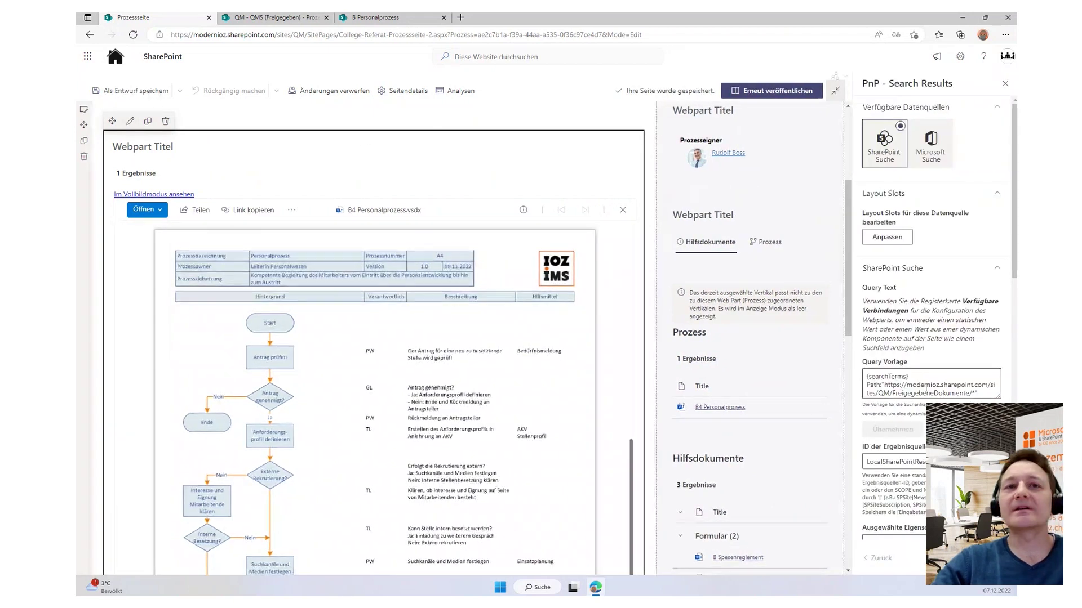
- Enlarge the Query Vorlage field and highlight its complete query text to examine the search filters
drag(1004, 397, 1003, 452)
click(924, 444)
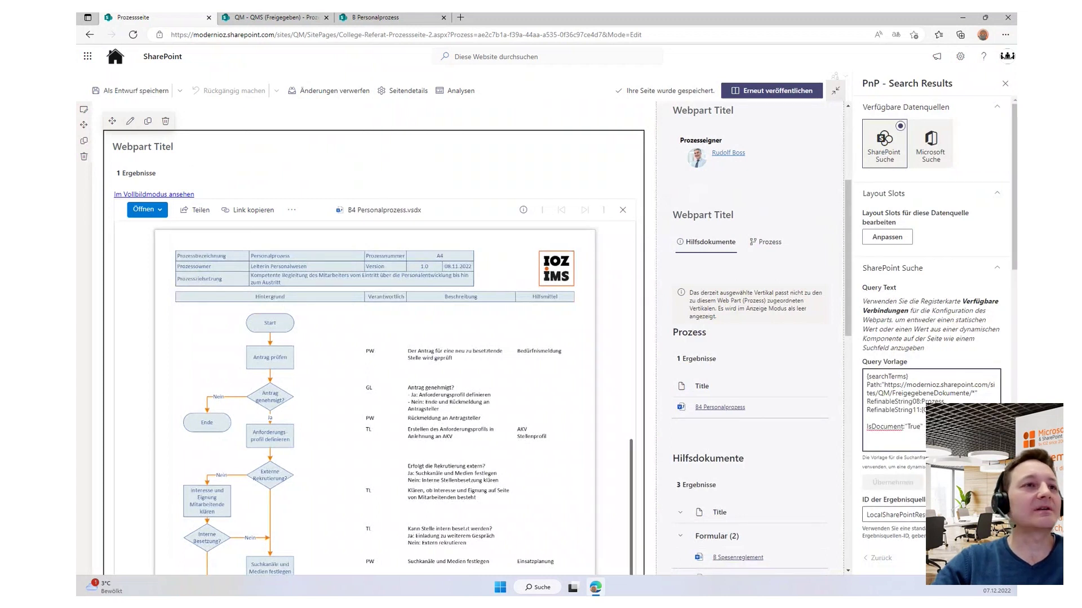
drag(924, 426, 932, 378)
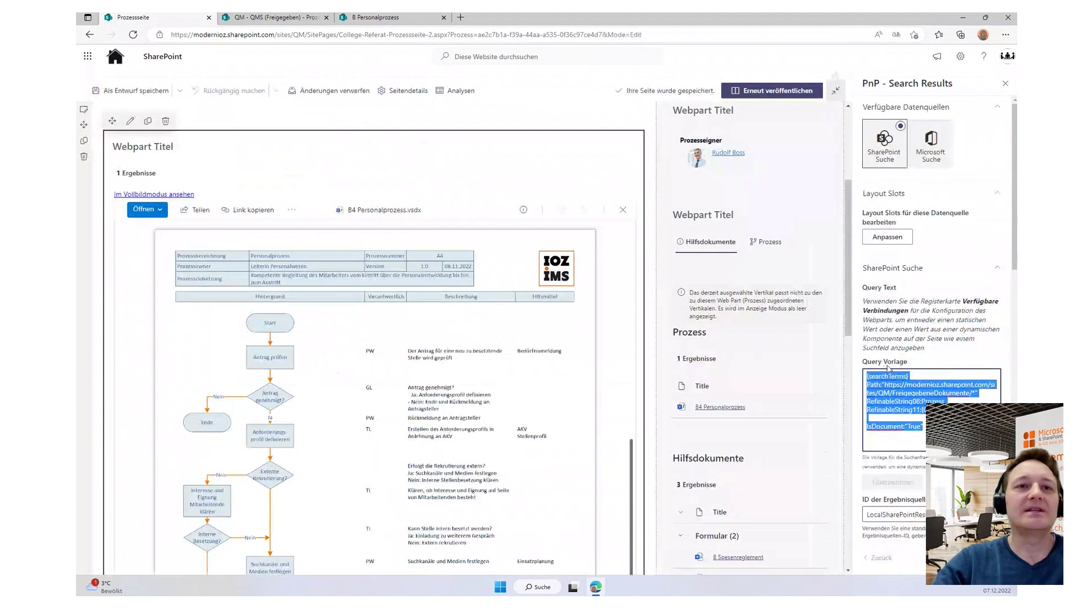
click(920, 346)
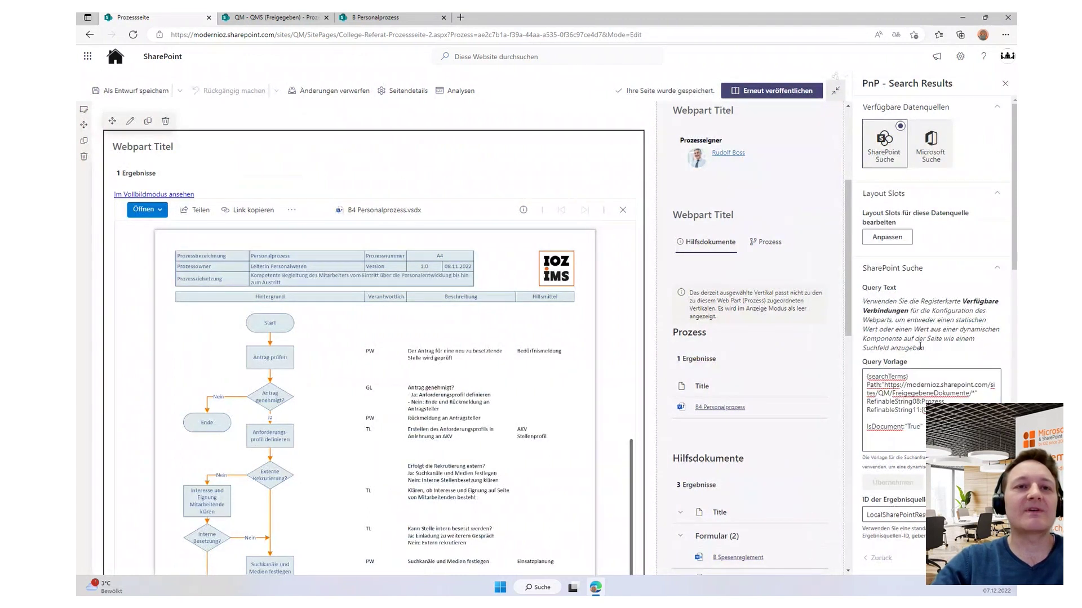
scroll(931, 344, down, 5)
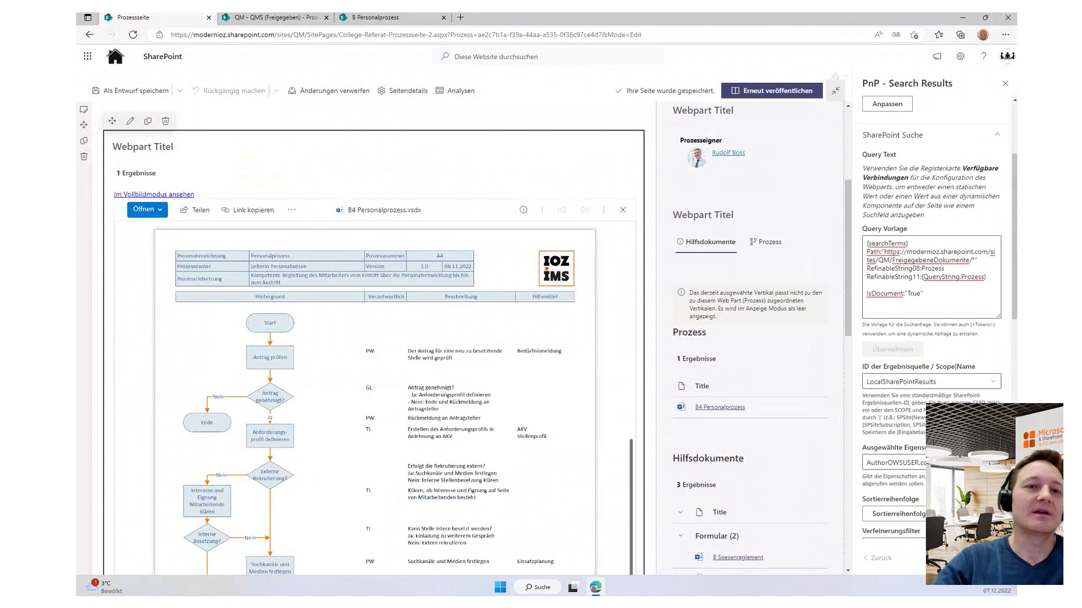
- Inspect the web part's Ergebnisvorlage code from its layout settings and close it without saving
click(988, 558)
drag(863, 311, 942, 311)
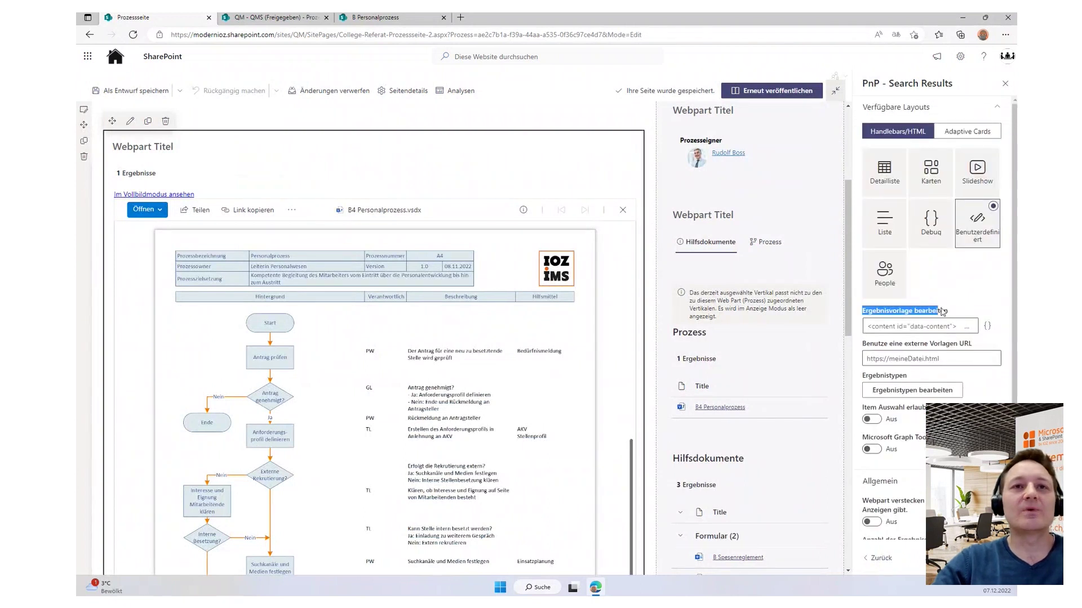
click(895, 330)
click(894, 330)
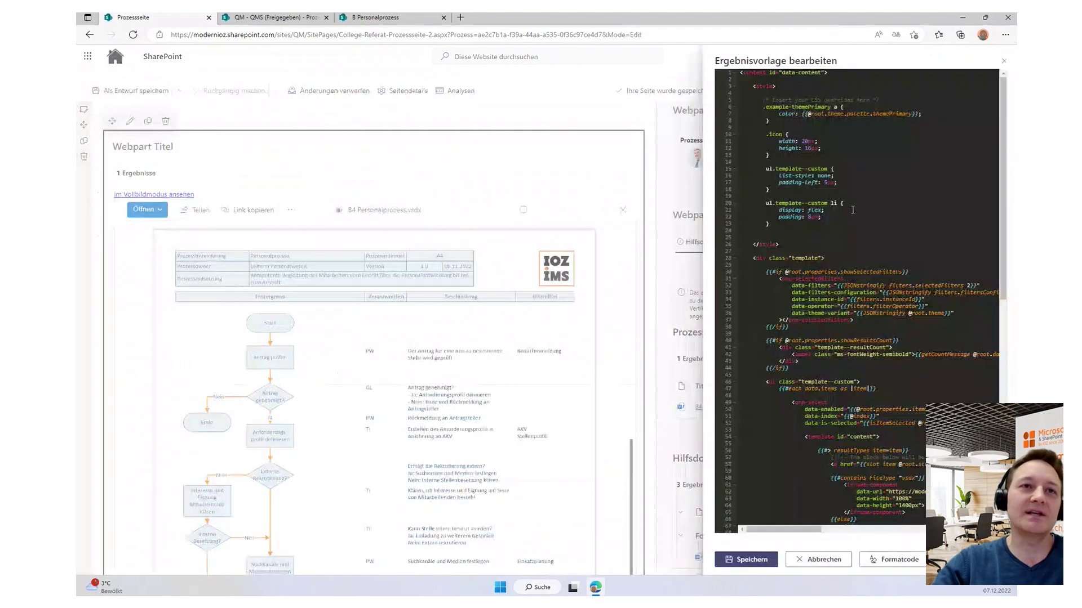
scroll(844, 474, down, 3)
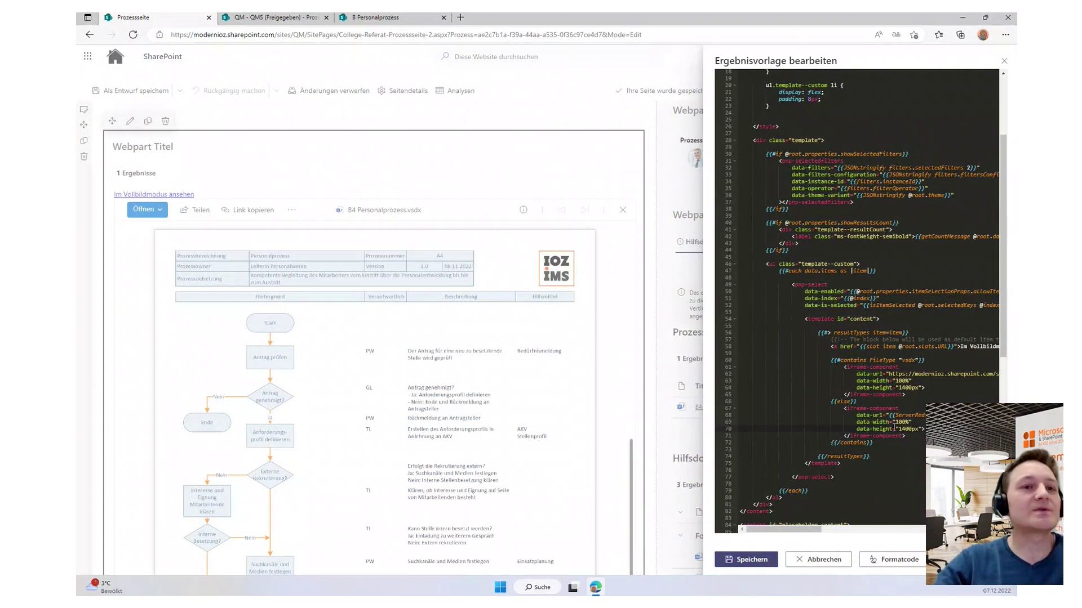
click(822, 561)
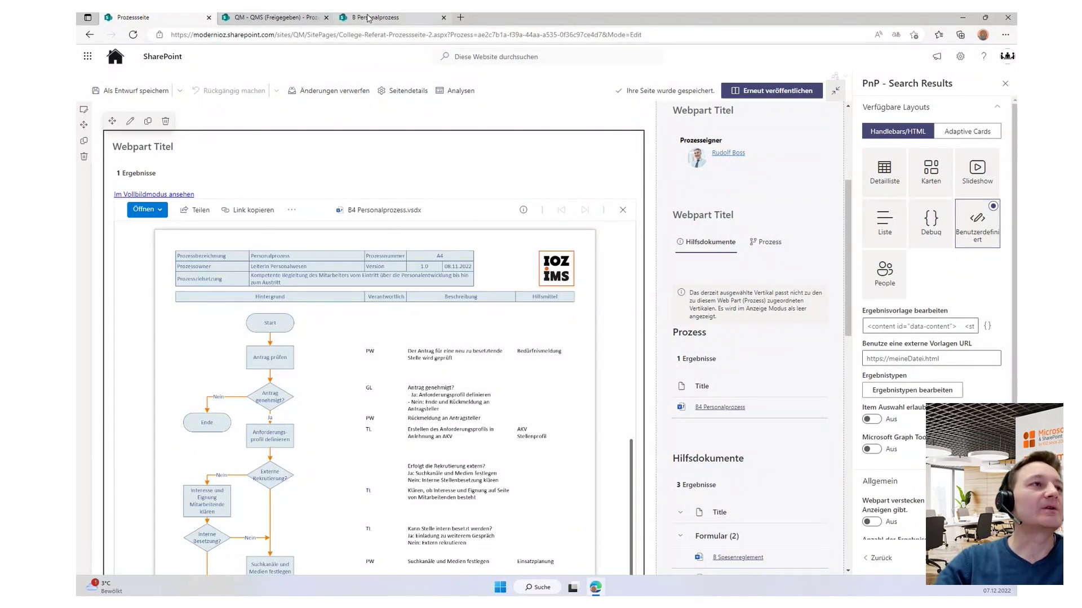
- Switch to the B Personalprozess page and discard its unpublished changes
mouse_move(369, 20)
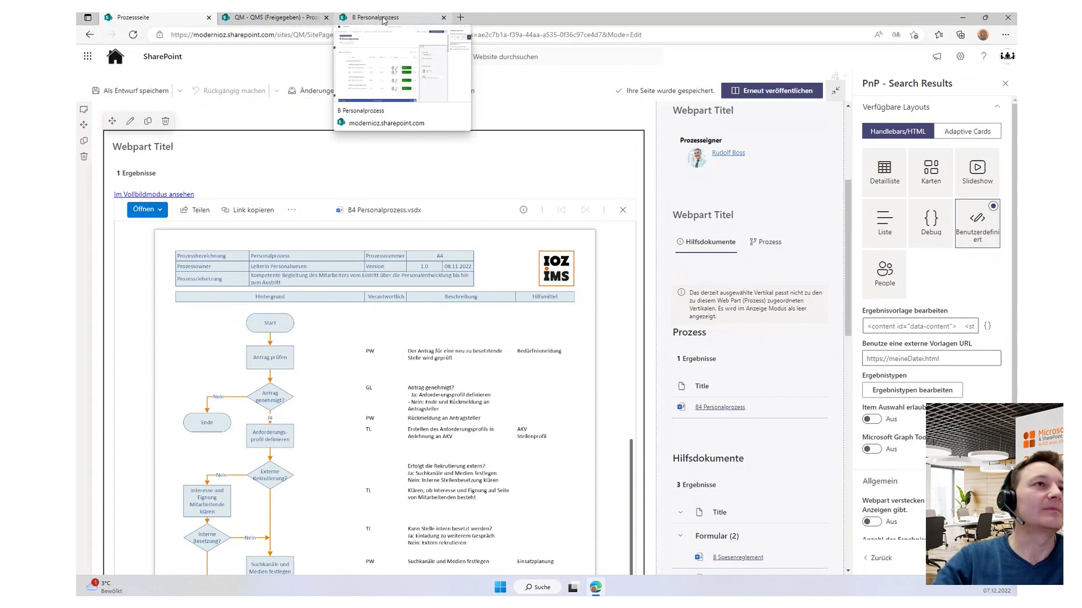
click(398, 17)
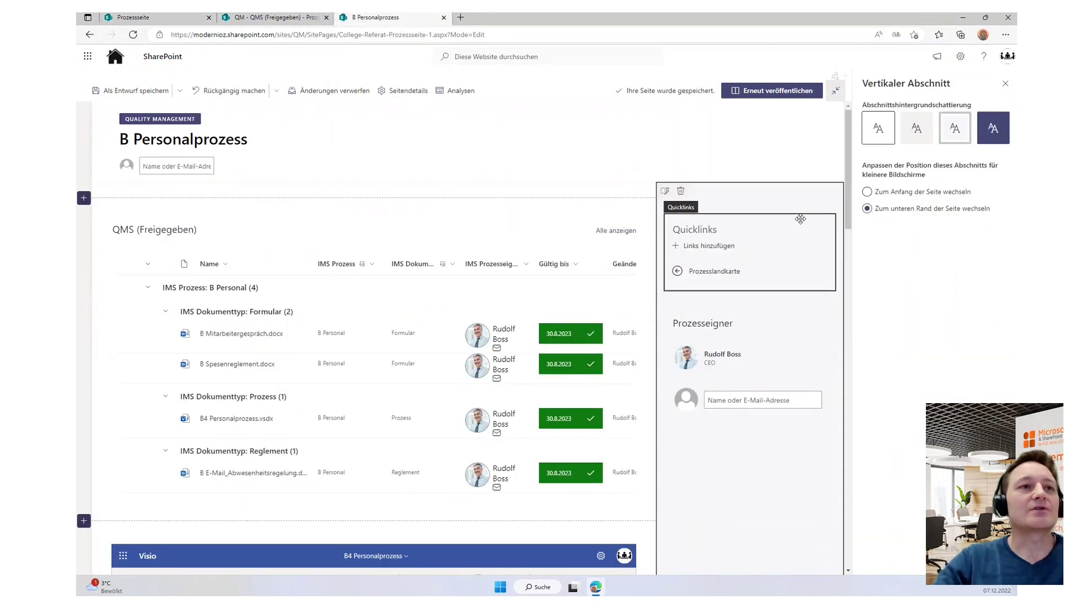
click(339, 91)
click(557, 338)
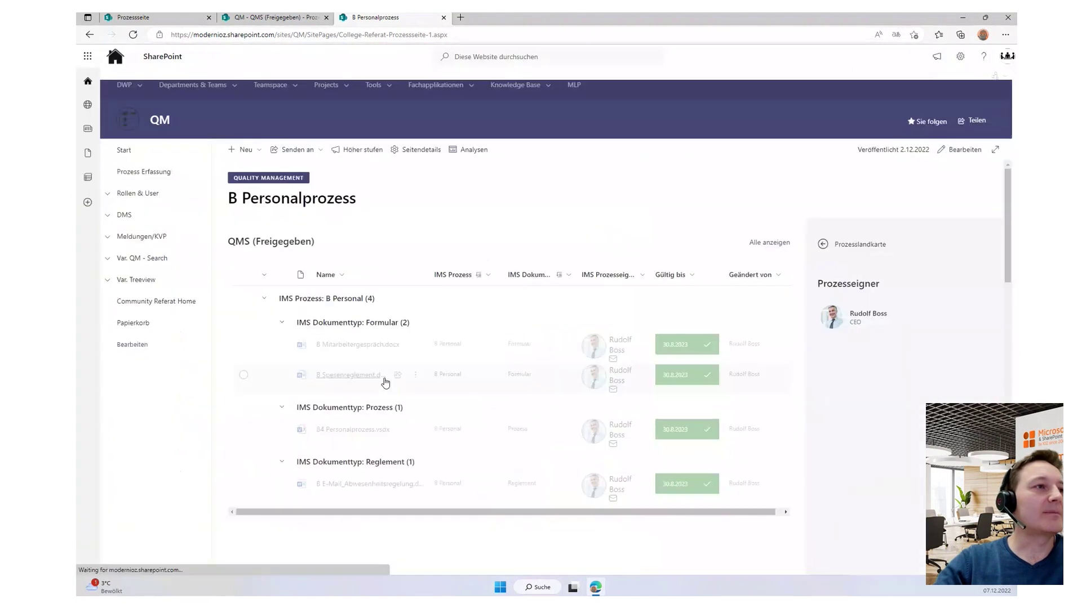
- Open the Vorteile und Nachteile page of the Search-WebParts solution from Community Referat Home and highlight "Dynamischen Inhalte"
click(184, 308)
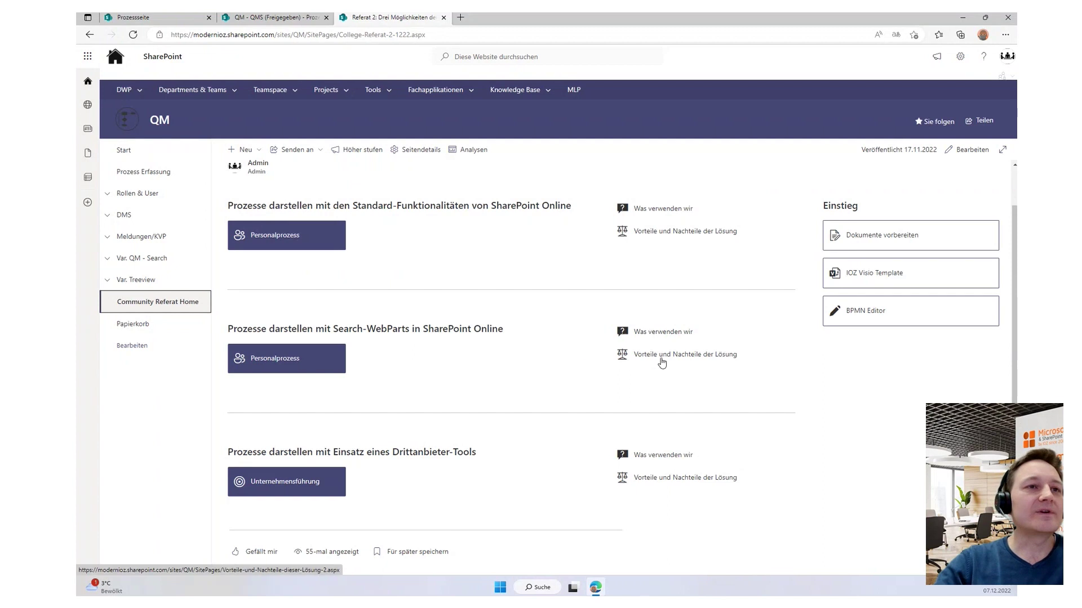
click(665, 359)
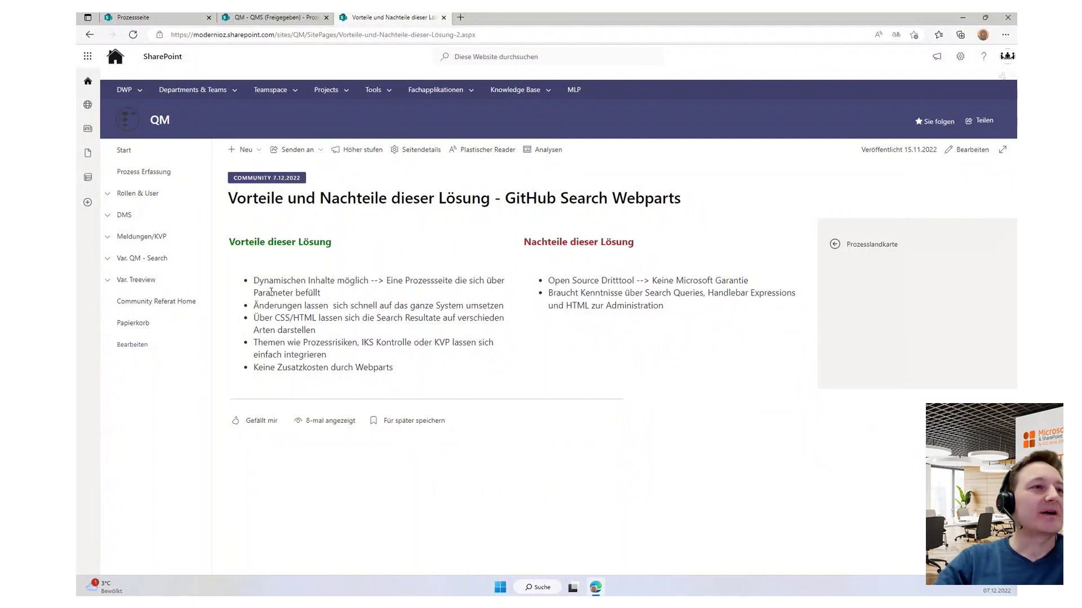
drag(254, 280, 336, 280)
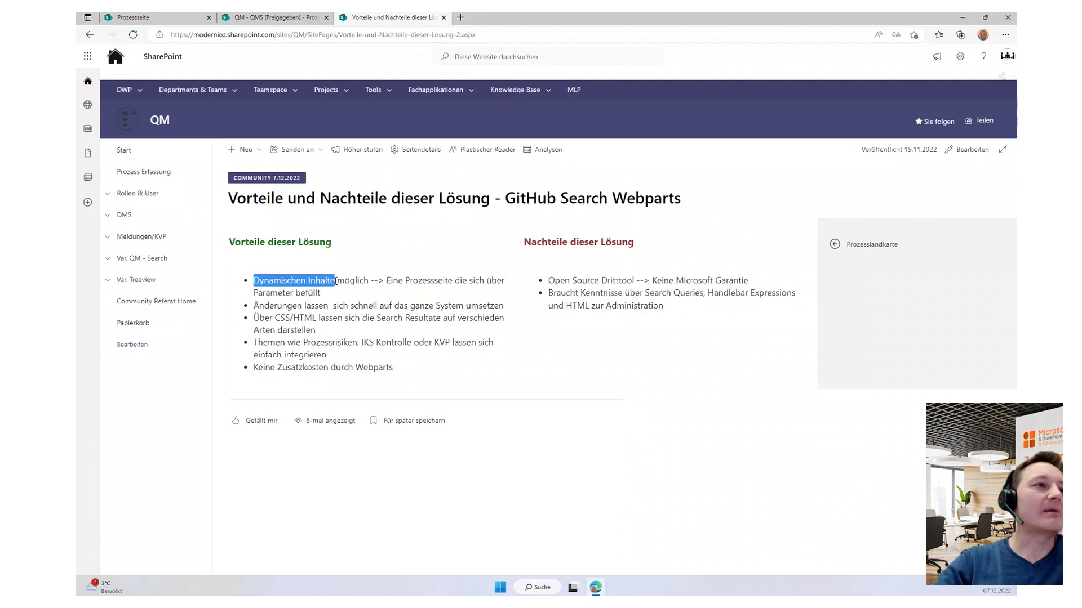
click(442, 286)
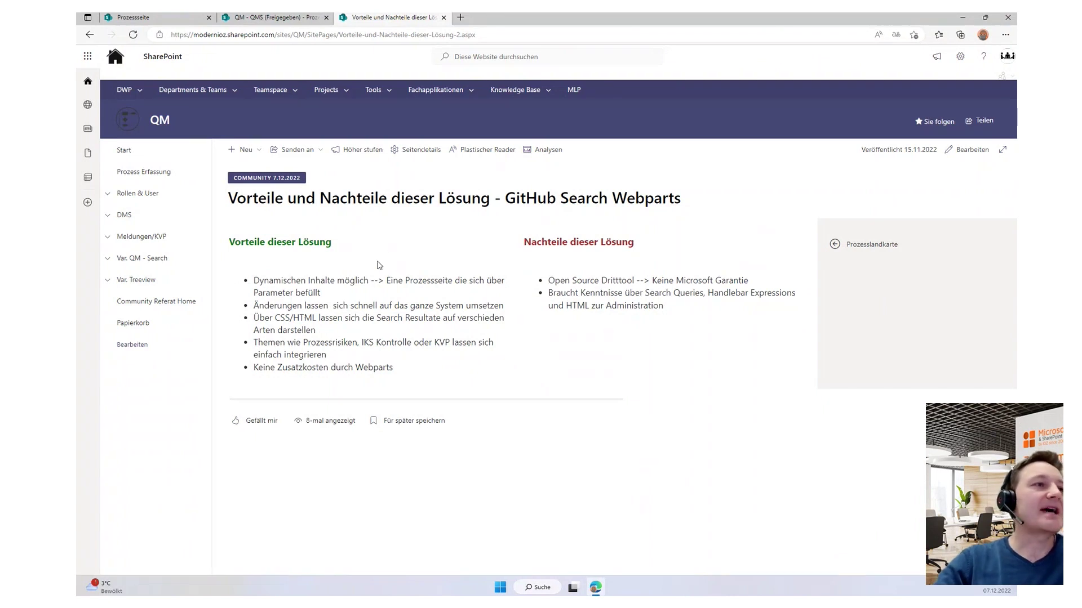
- Highlight Prozessrisiken, IKS Kontrolle and KVP in the list of advantages
drag(255, 342, 357, 347)
click(384, 352)
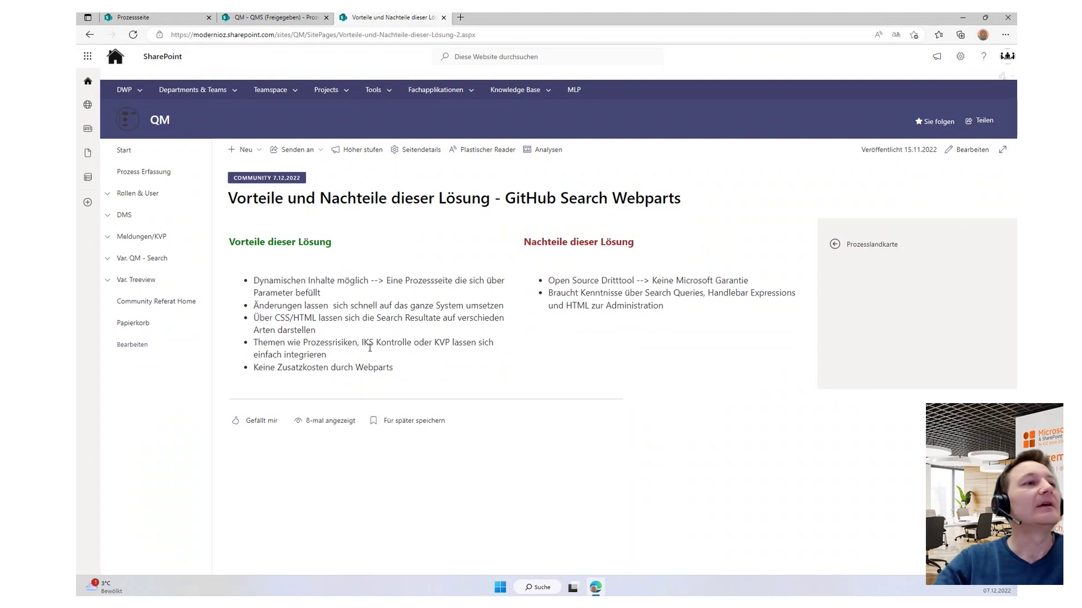
double_click(341, 344)
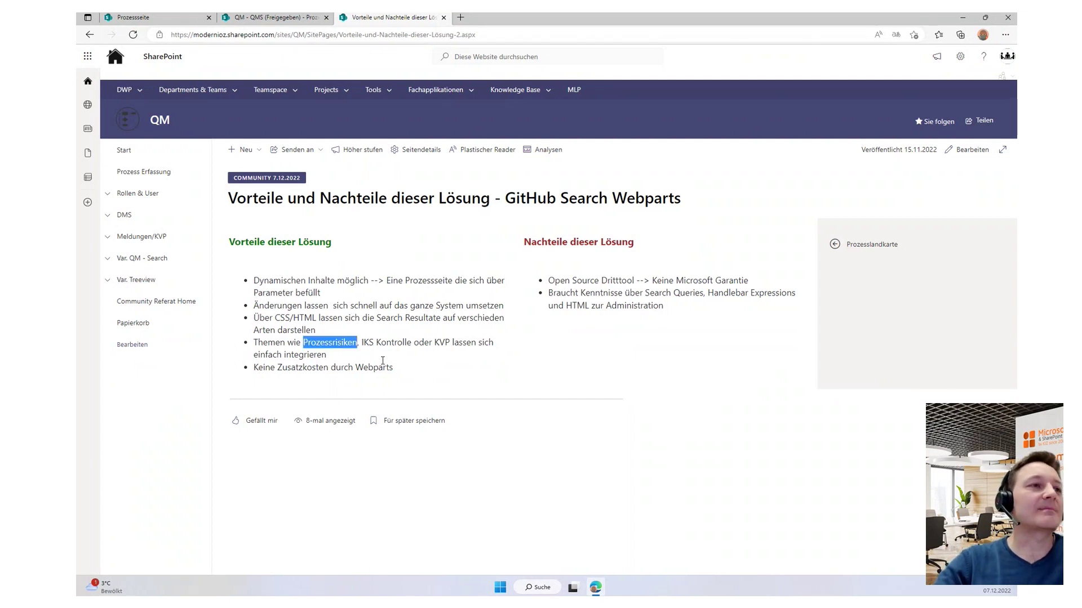
click(379, 356)
drag(363, 342, 473, 343)
click(398, 357)
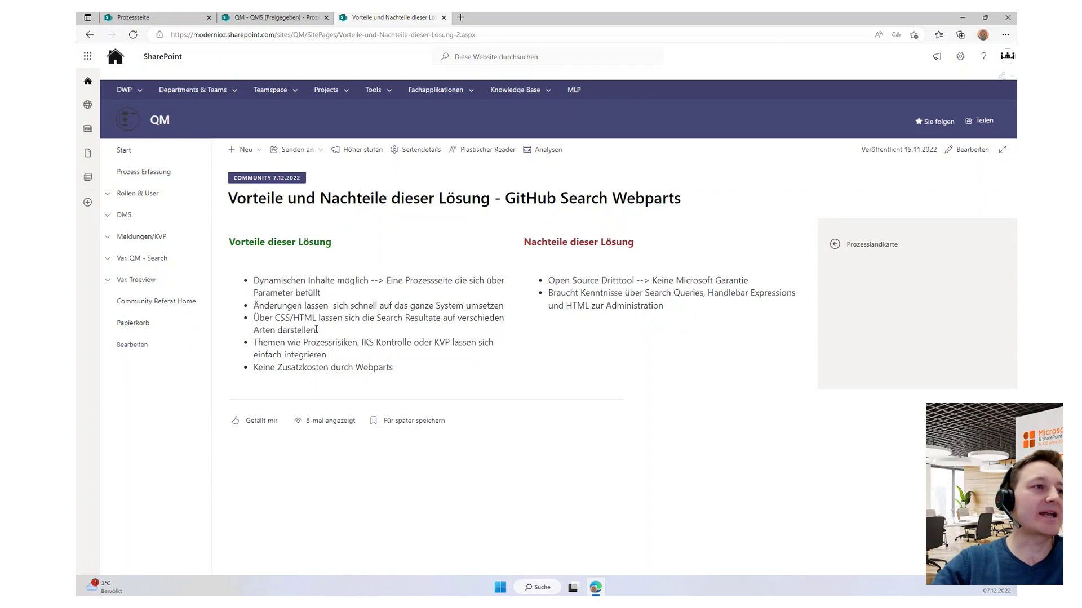
- Highlight CSS/HTML and the point about no extra costs in the advantages, plus GitHub in the page title
drag(277, 318, 326, 323)
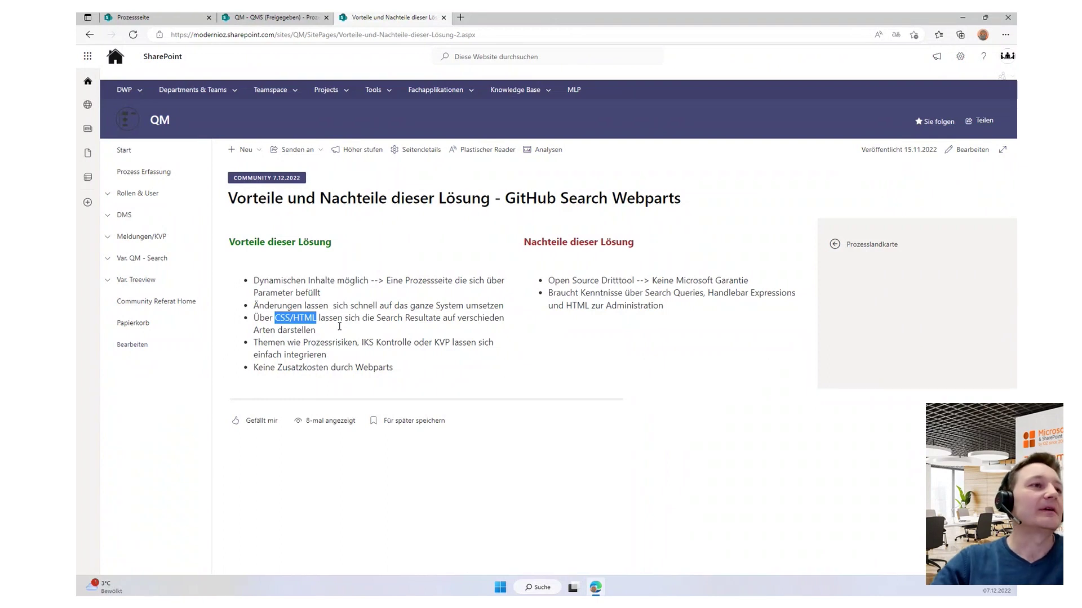
click(335, 324)
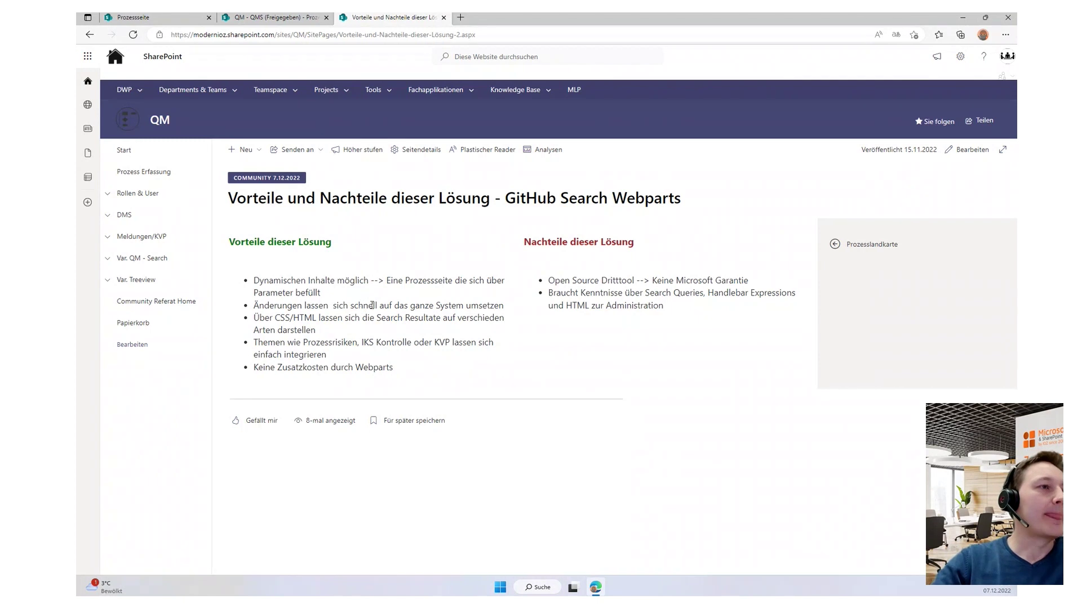
drag(392, 370, 284, 374)
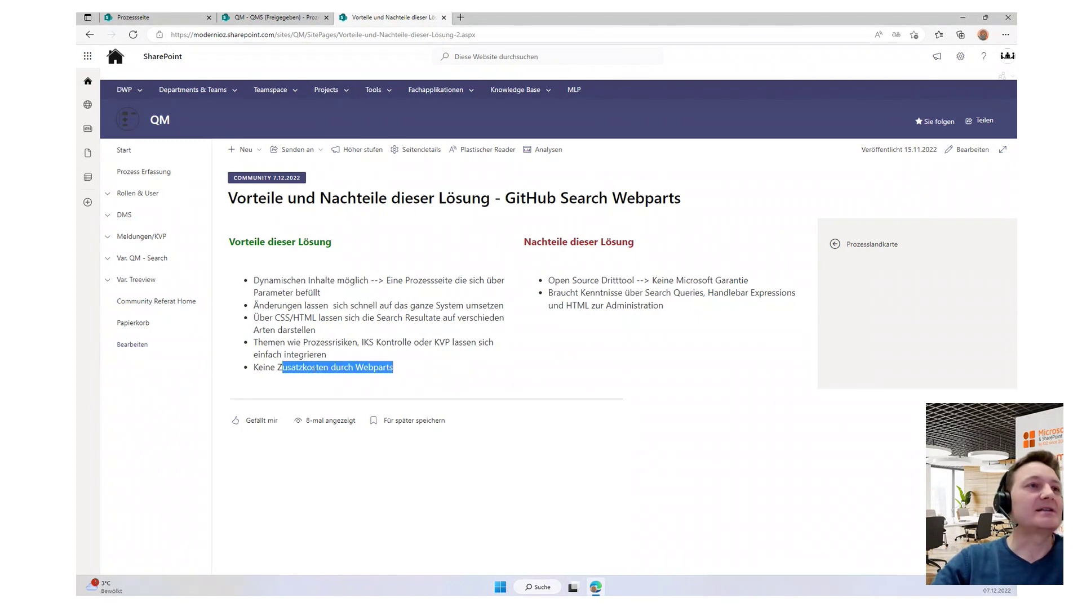
drag(503, 200, 564, 198)
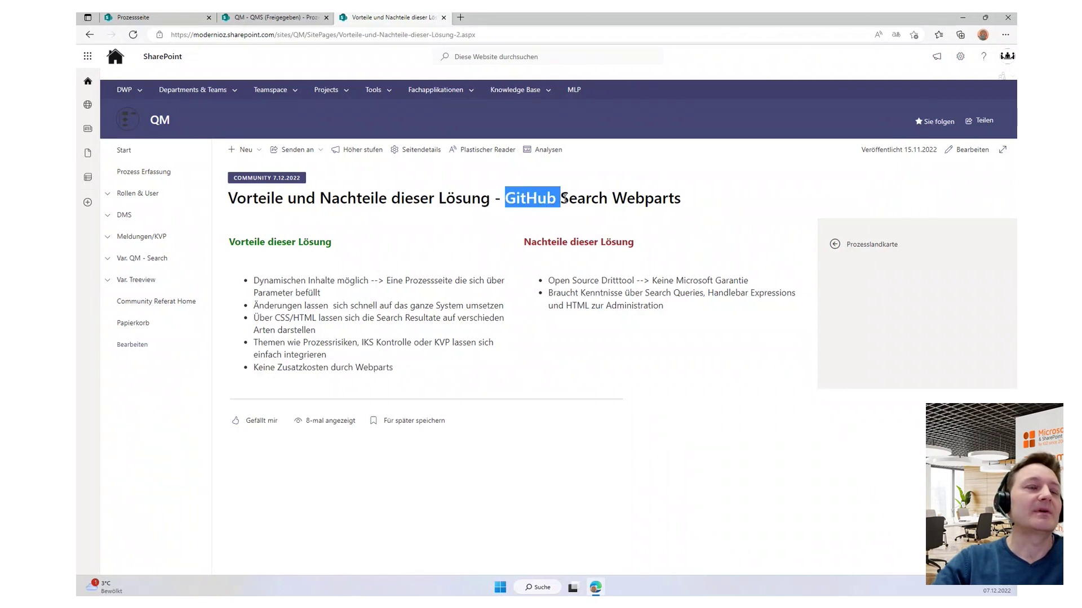
click(393, 372)
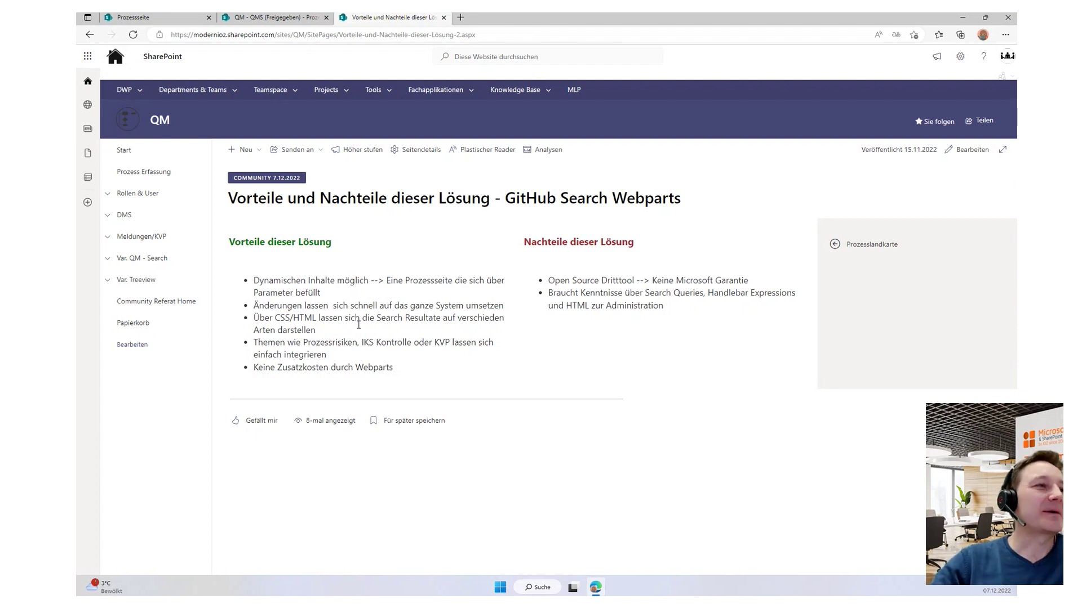
- Switch to the Prozessseite and highlight the process ID parameter through the end of the web address
click(134, 18)
click(479, 34)
click(479, 35)
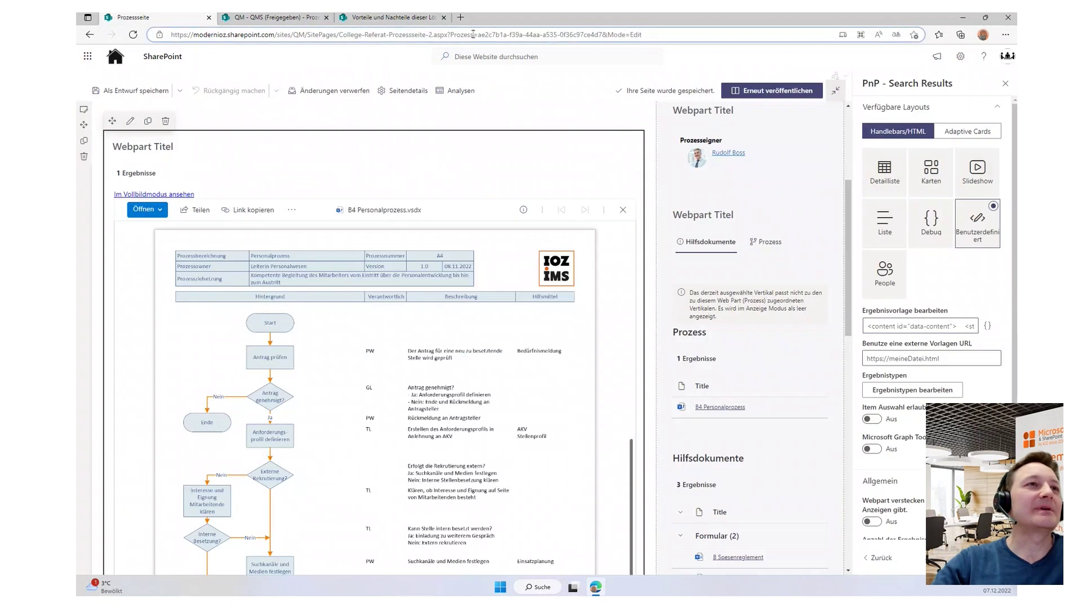
drag(479, 35, 659, 34)
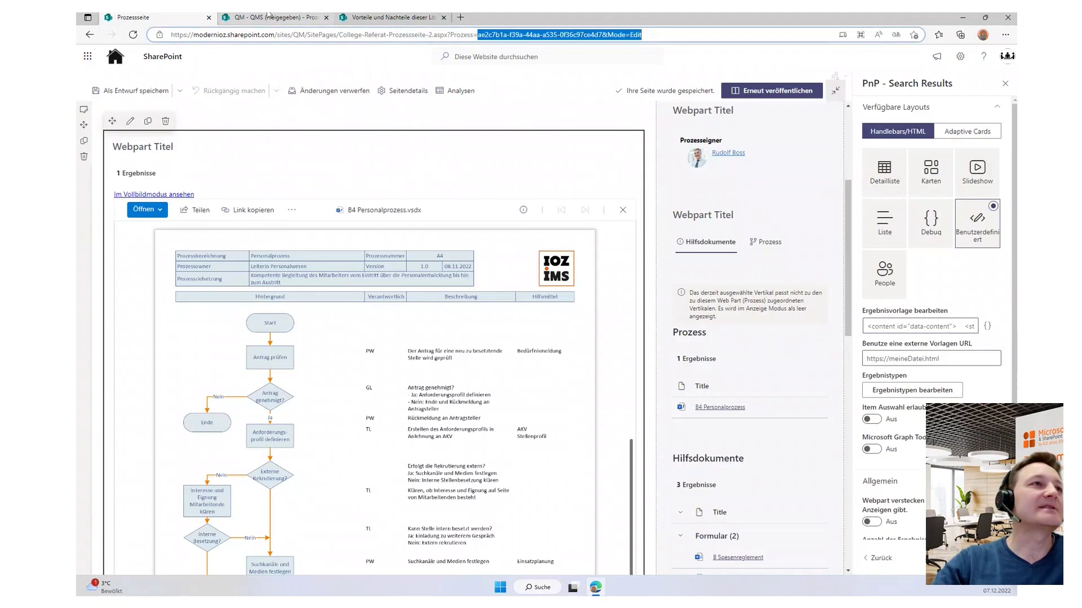
- Return to the Vorteile und Nachteile page and highlight the advantage about quick changes and the disadvantage "Open Source Dritttool"
click(384, 22)
drag(254, 306, 336, 306)
click(349, 307)
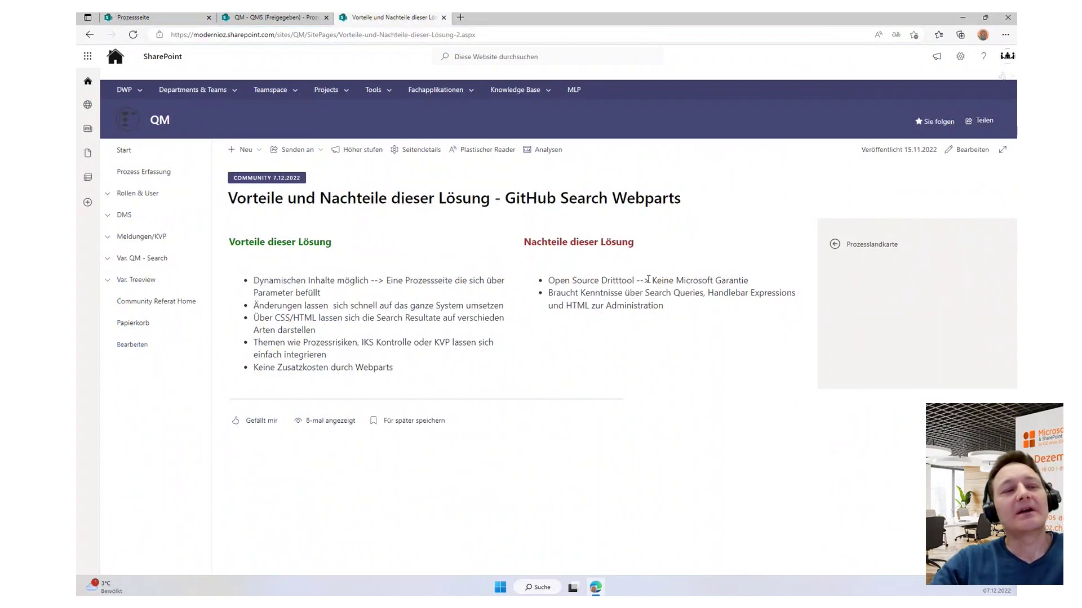
drag(548, 281, 637, 286)
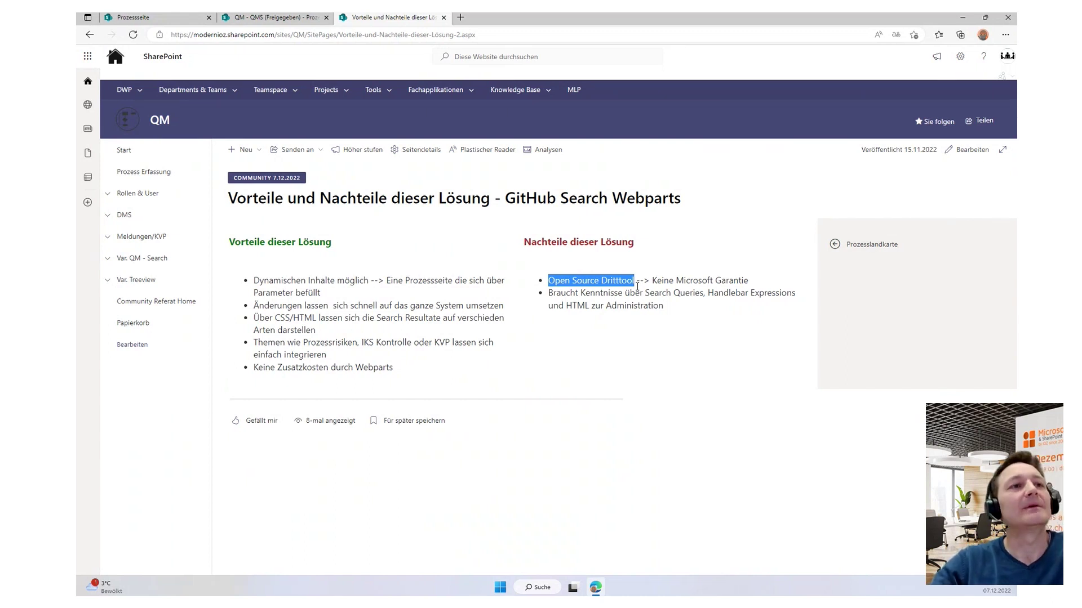
click(639, 289)
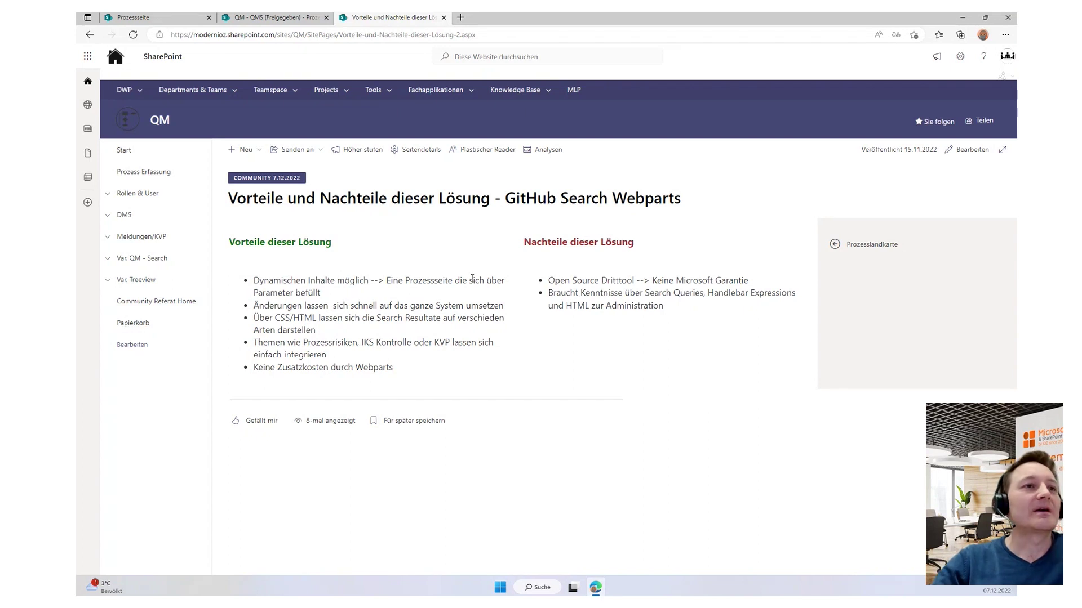
- Glance at the Prozessseite, then return to the overview page and open "Was verwenden wir" for the third-party tool solution
click(146, 18)
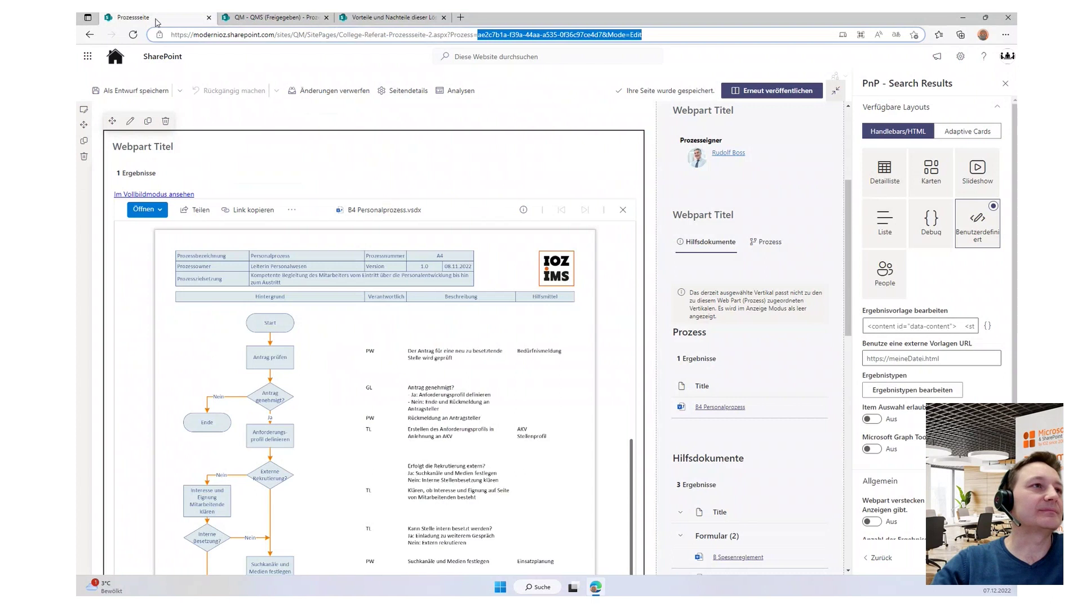
click(376, 17)
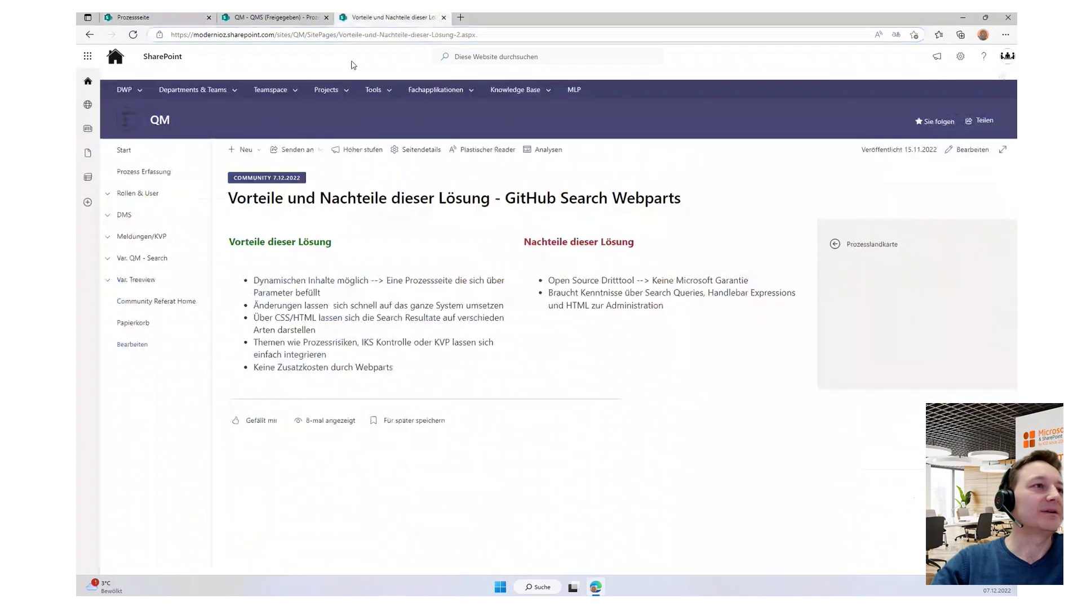
click(90, 35)
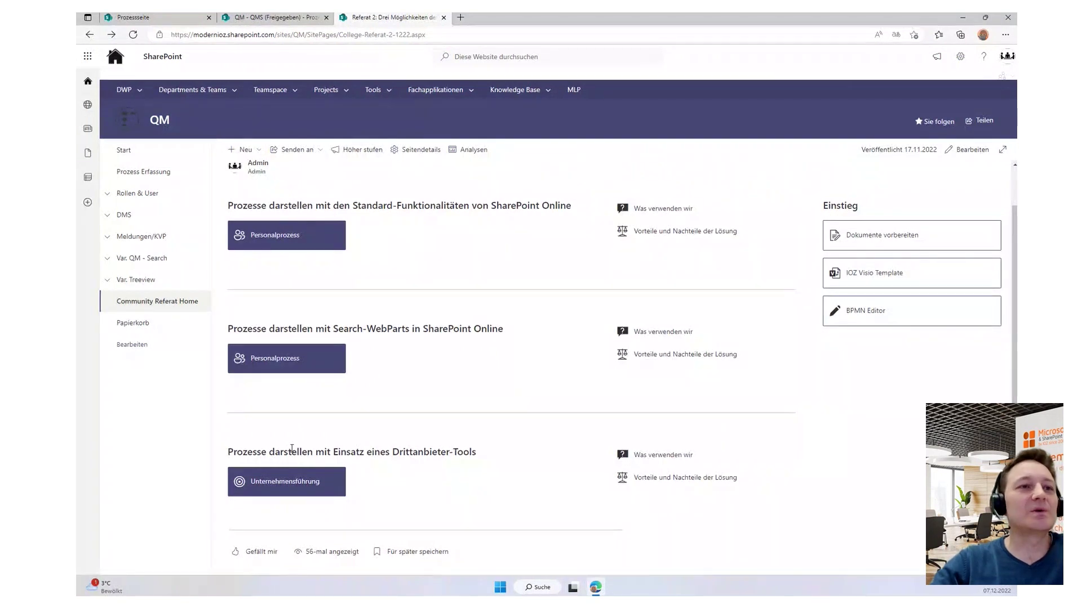
click(688, 456)
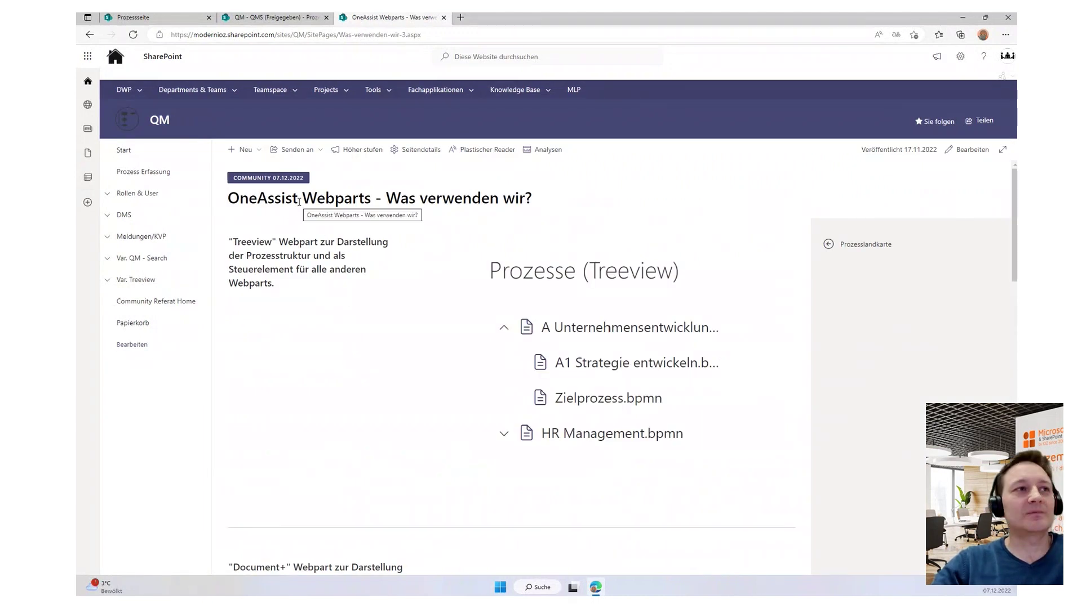
- Highlight OneAssist in the page title and Document+ in the description of the web part that displays BPMN files
drag(300, 200, 228, 199)
click(268, 220)
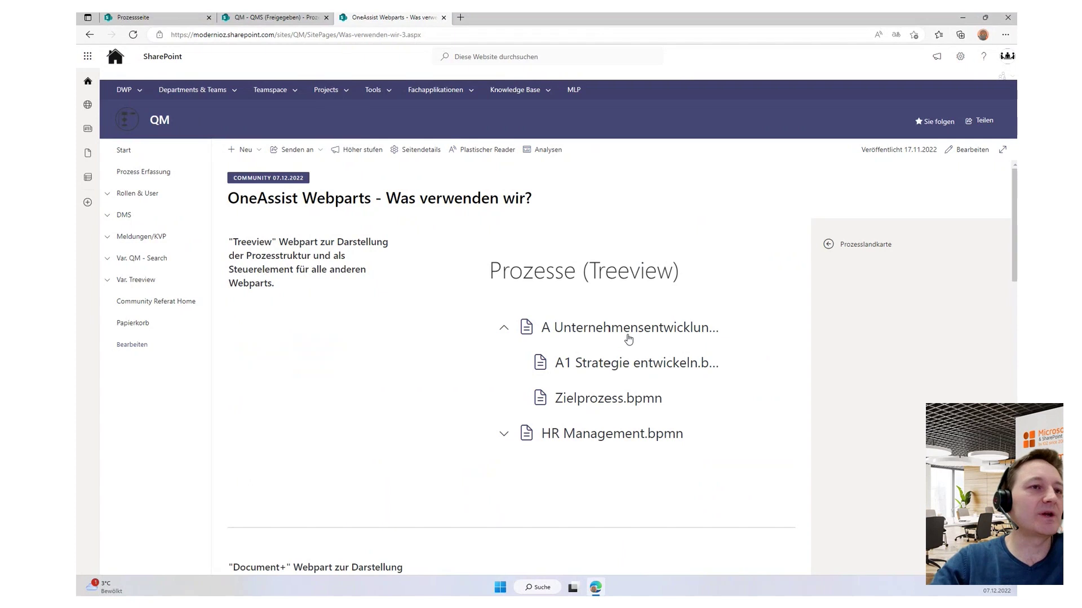
scroll(659, 342, down, 5)
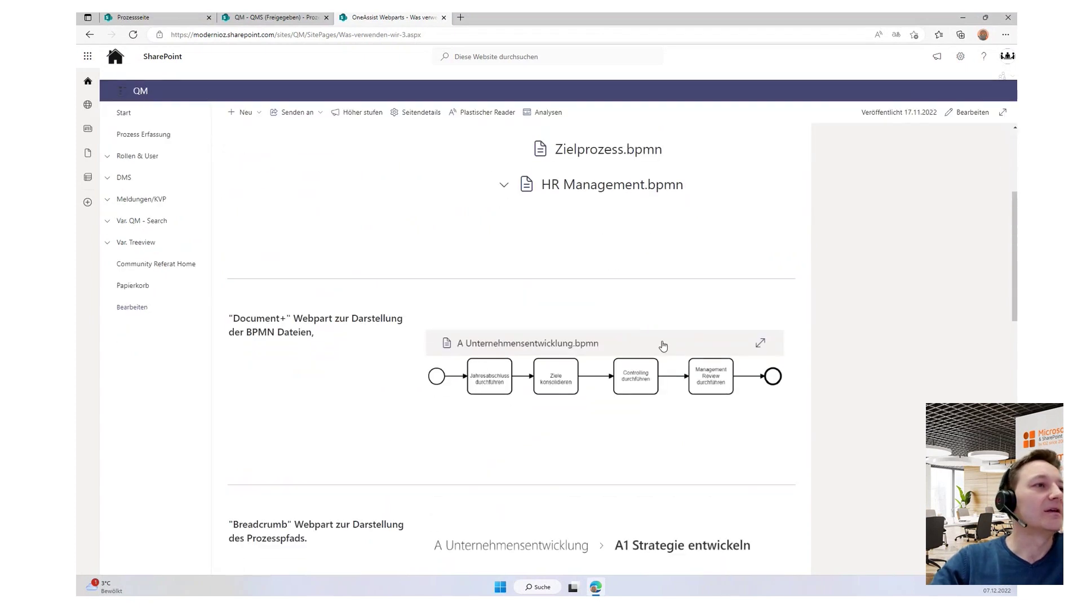
scroll(660, 346, down, 1)
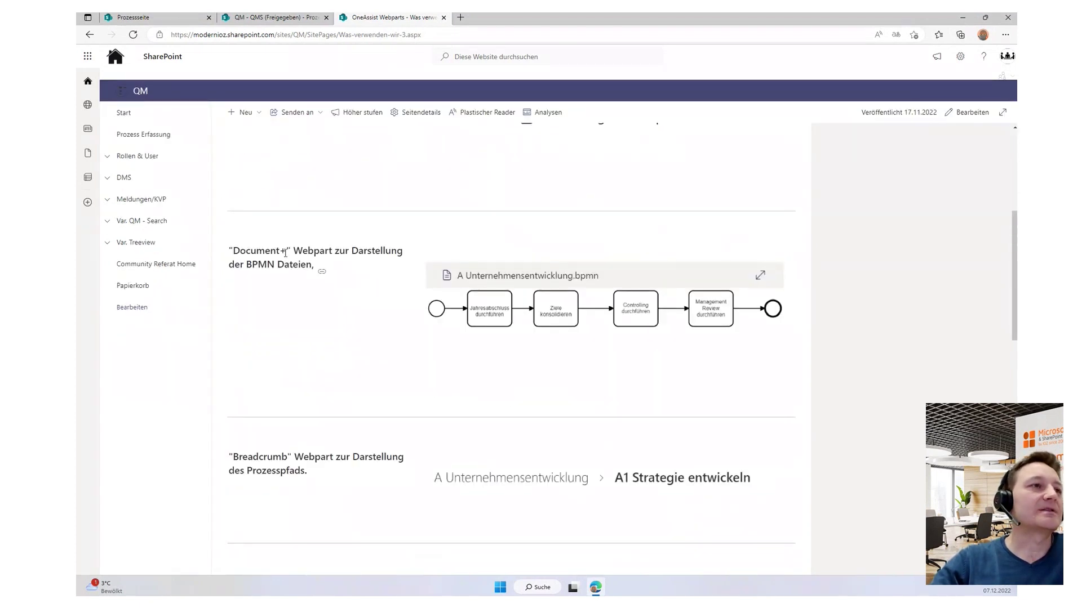
drag(284, 252, 234, 251)
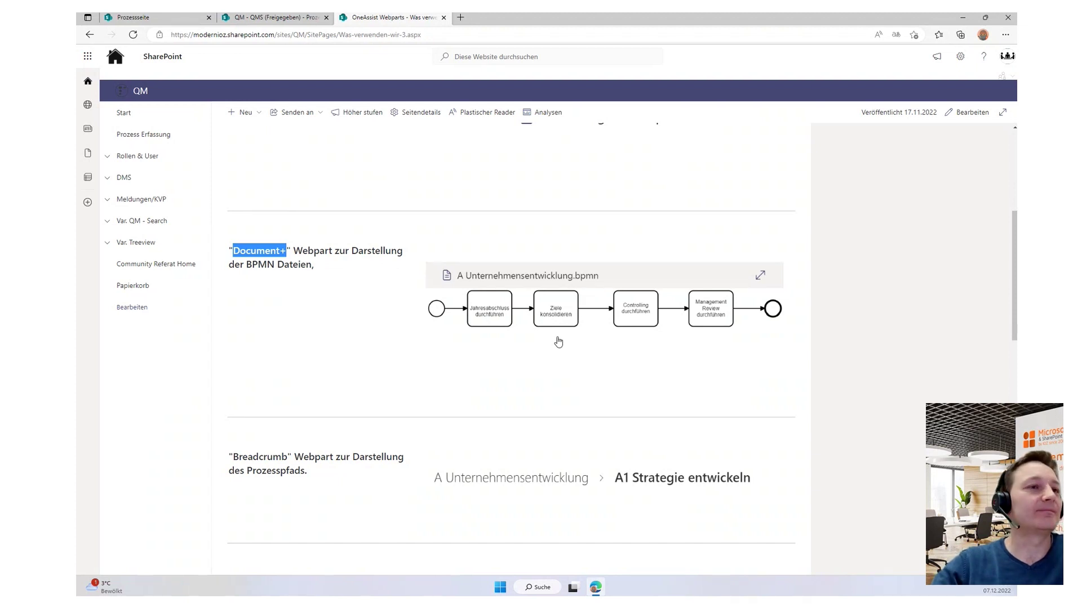
- Examine the Breadcrumb, Details+ and List+ web part descriptions, highlighting the word Details
scroll(559, 340, down, 3)
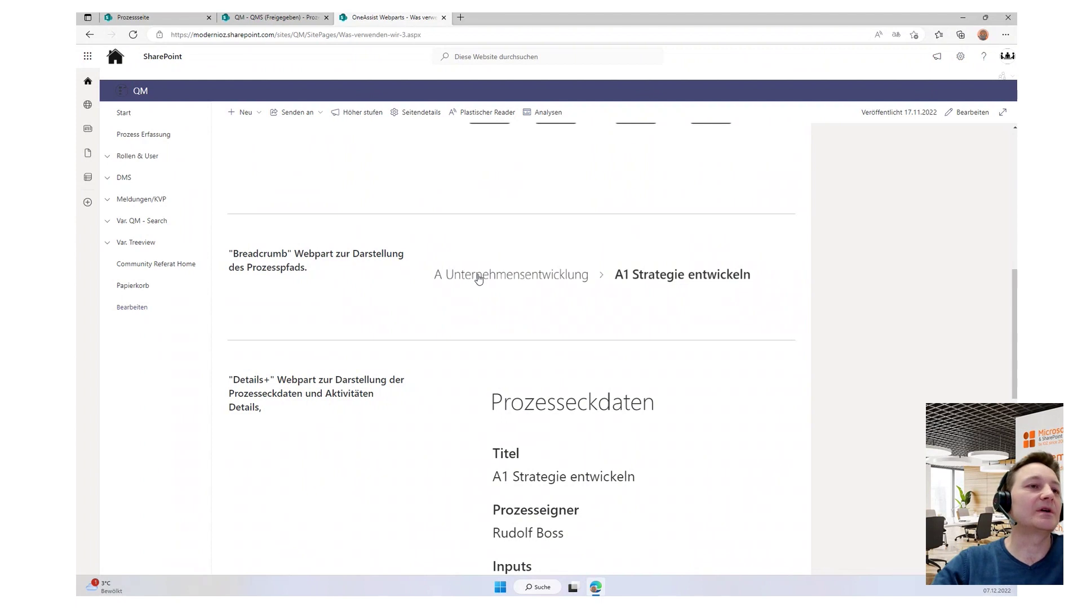
scroll(478, 280, down, 3)
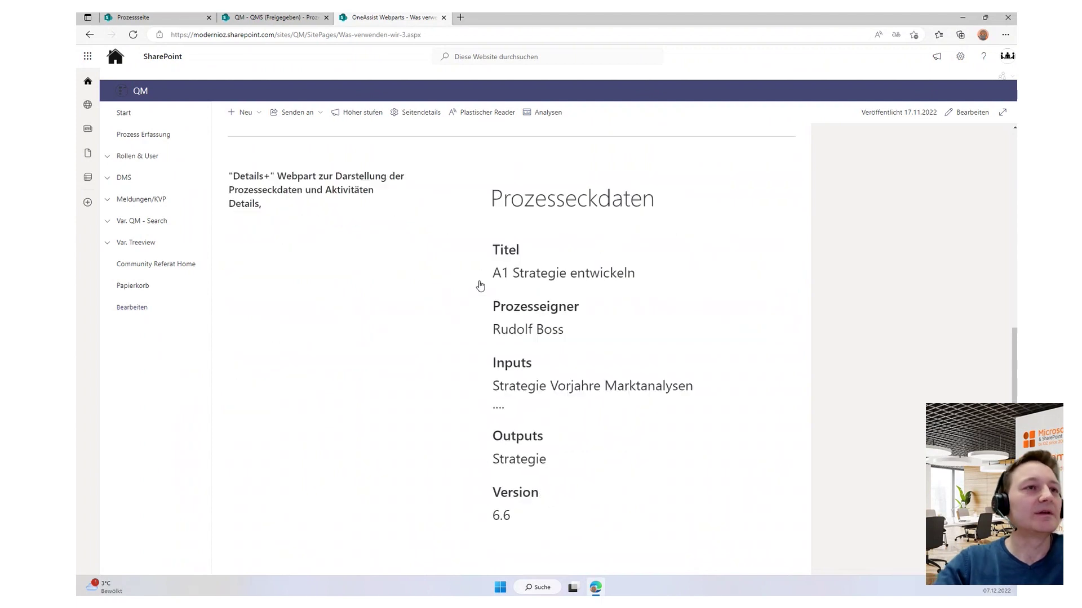
scroll(473, 268, down, 3)
scroll(472, 268, up, 3)
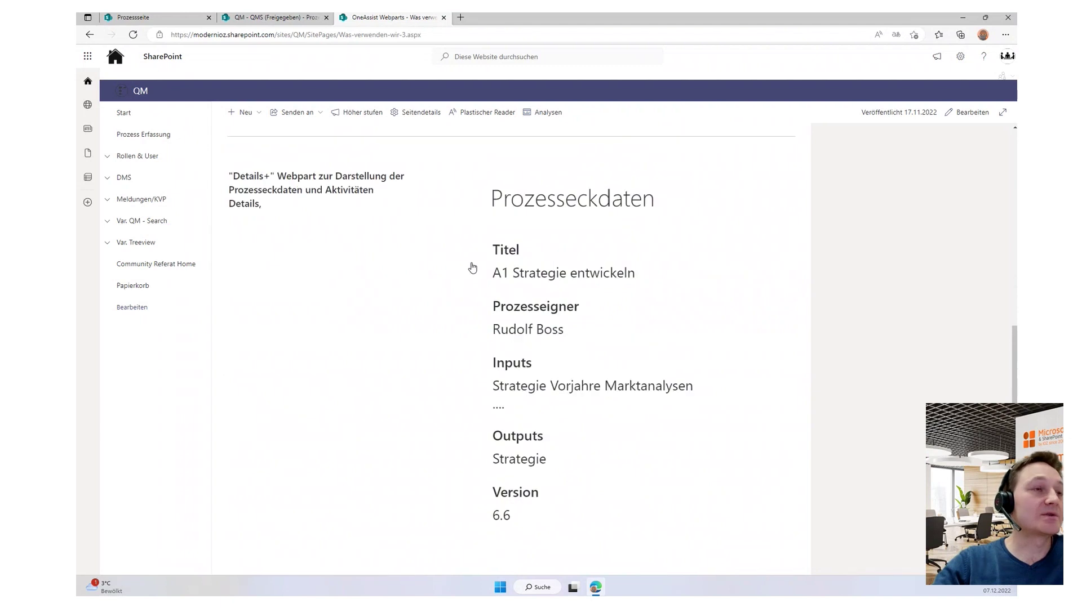
double_click(255, 176)
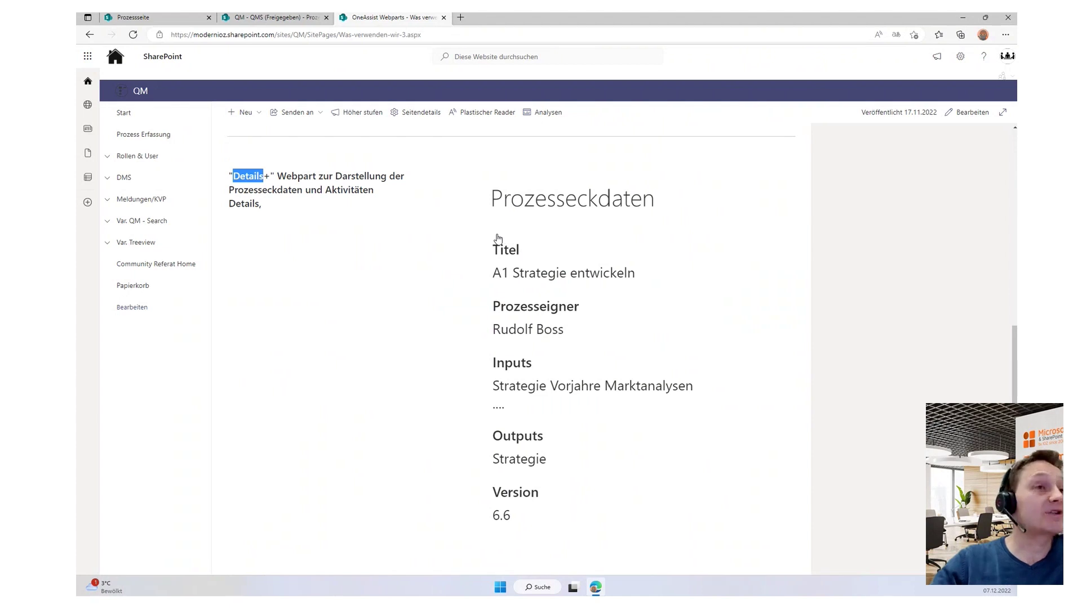
scroll(496, 247, down, 3)
scroll(496, 251, down, 3)
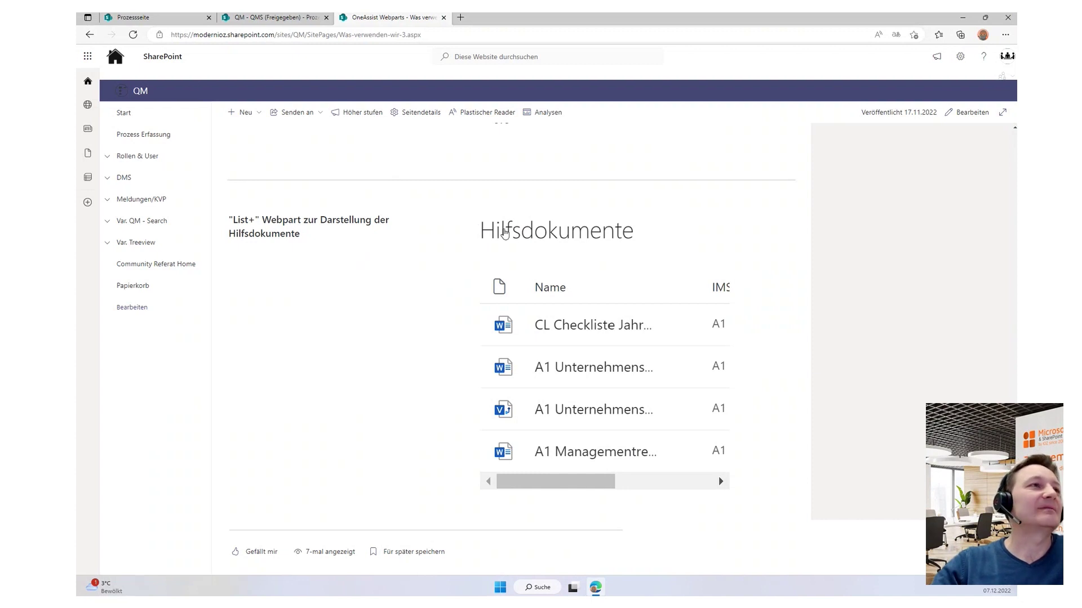
- Open Unternehmensführung from the overview page and display Zielprozess.bpmn from the A Unternehmensentwicklung branch of the process tree
click(153, 18)
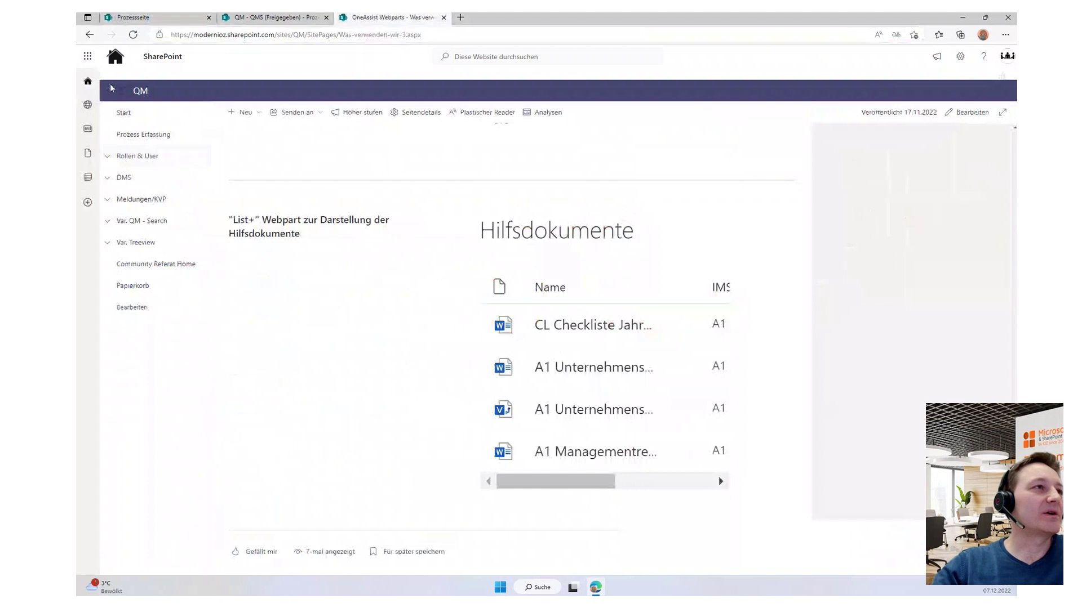
click(89, 34)
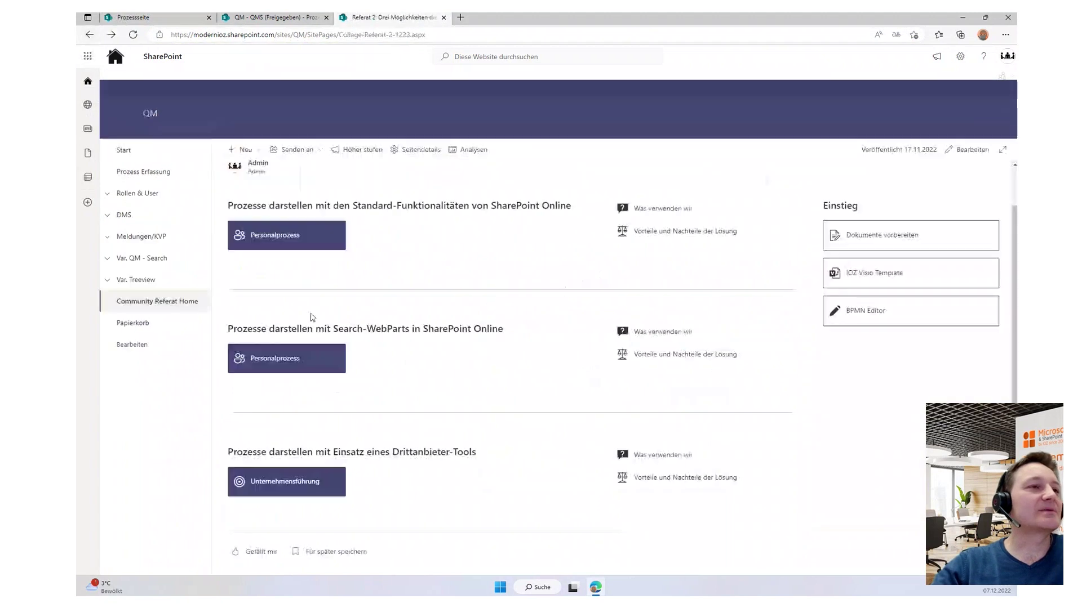
click(284, 500)
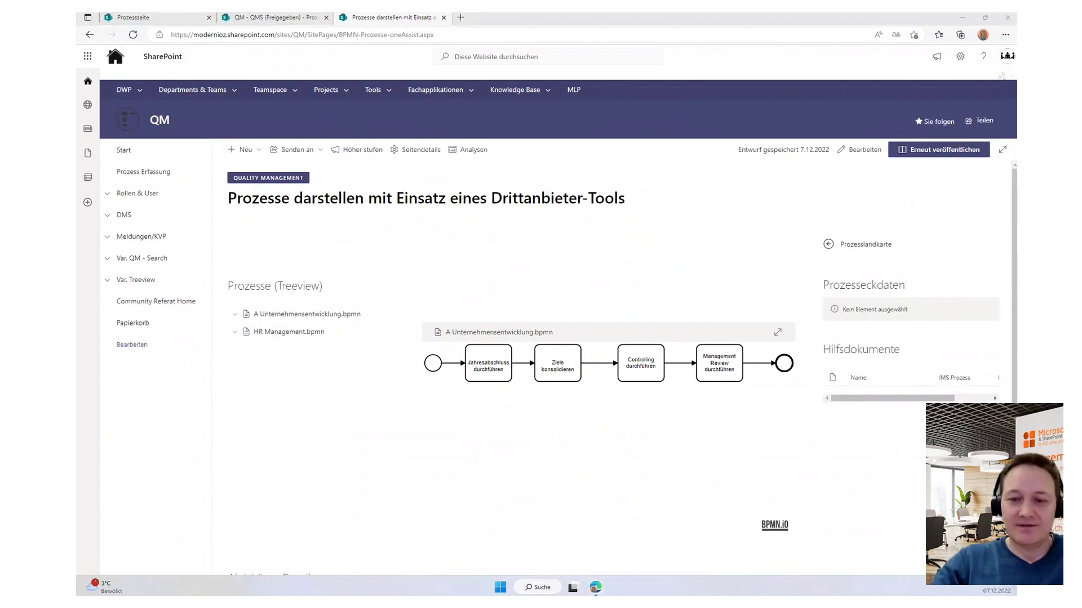
click(234, 314)
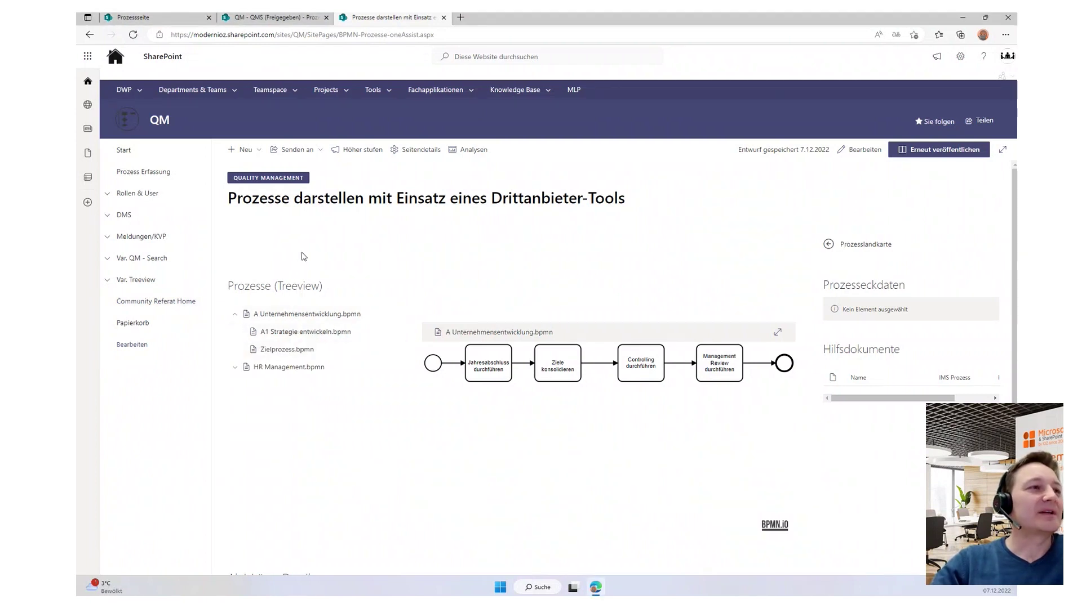
click(276, 350)
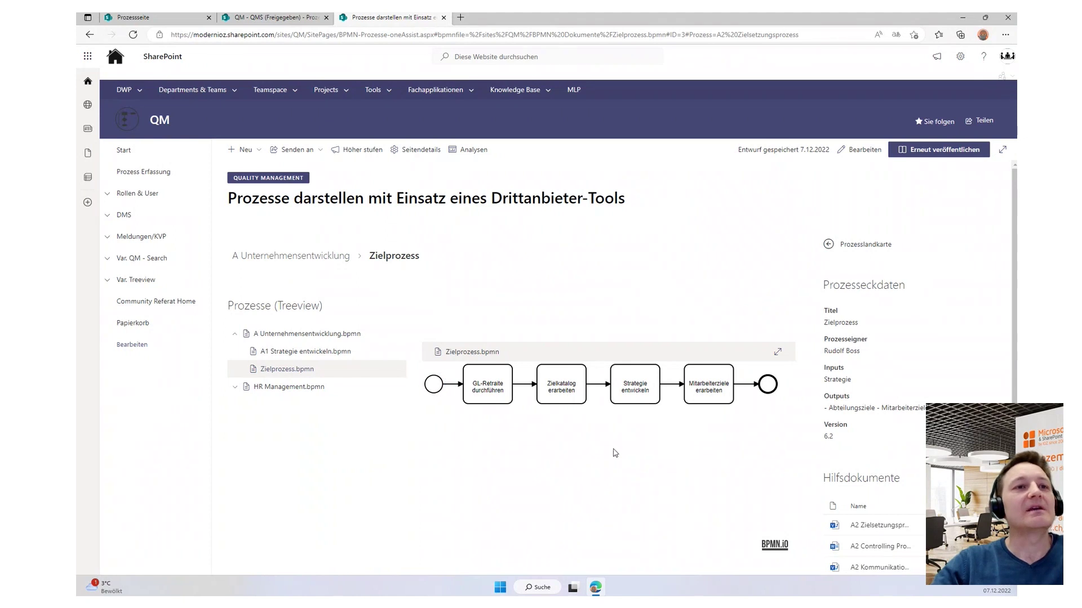
- Highlight the Prozesseckdaten and Hilfsdokumente headings beside the process diagram
drag(819, 285, 908, 288)
click(876, 307)
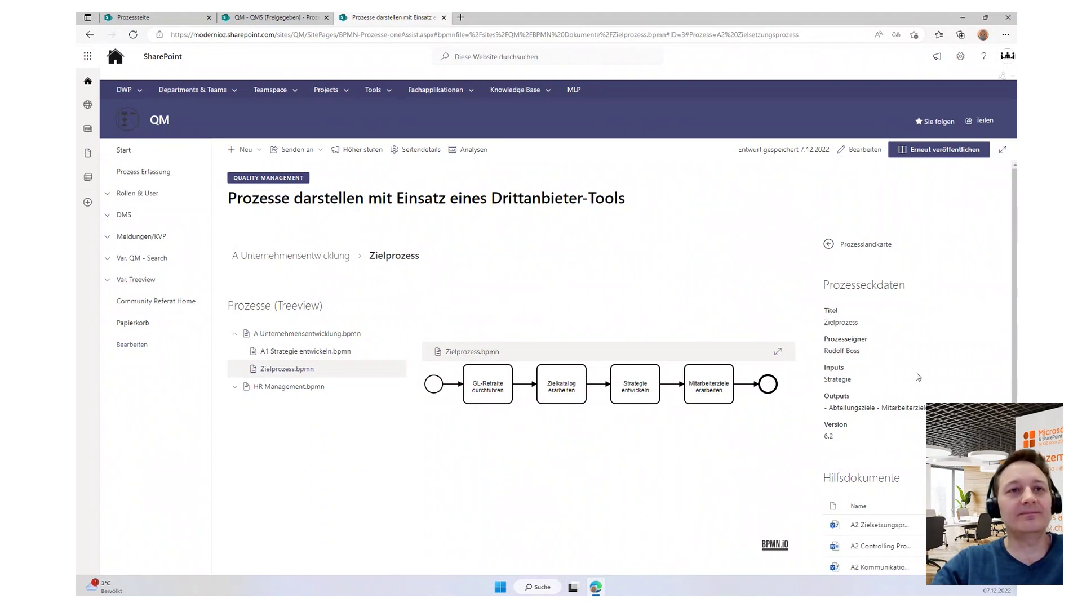
scroll(918, 378, down, 1)
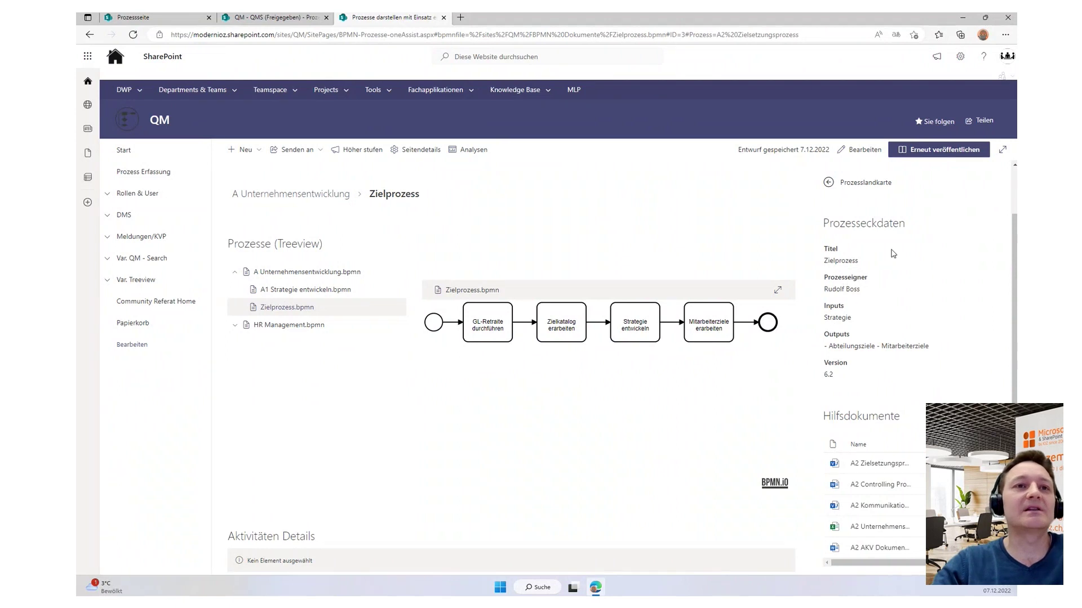
scroll(932, 264, down, 1)
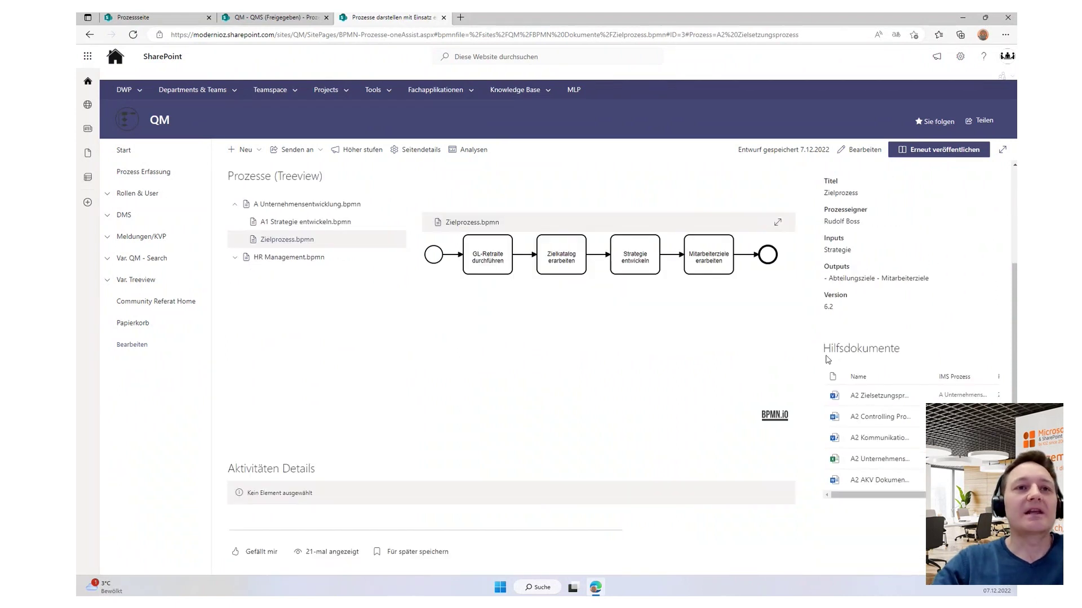
drag(824, 350, 899, 348)
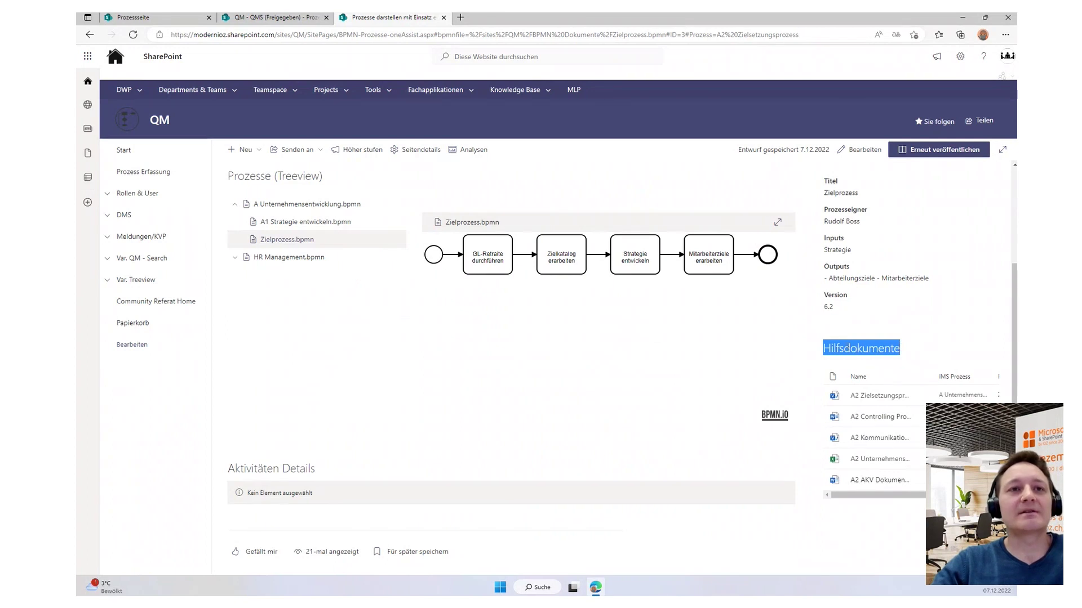
click(864, 355)
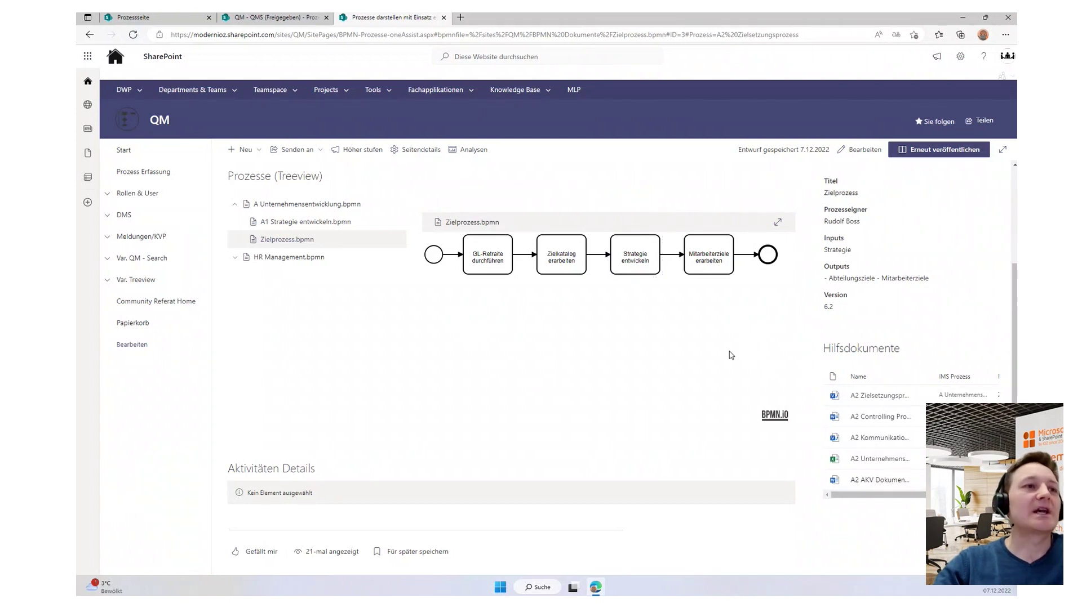
- Select the activity "GL-Retraite durchführen" in the process diagram and review its activity details
click(488, 260)
scroll(377, 369, down, 4)
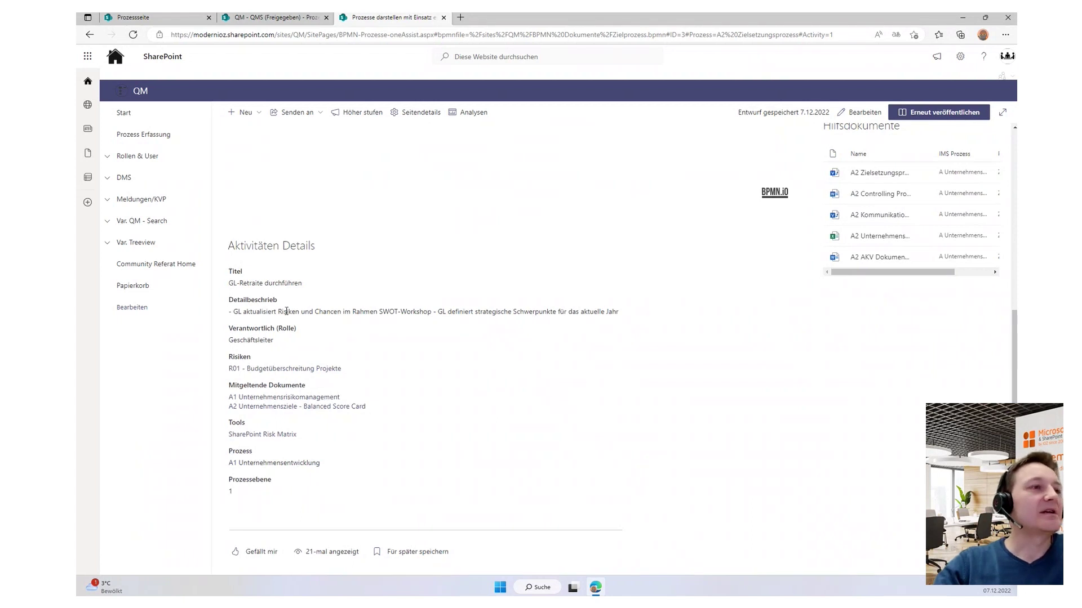
scroll(332, 309, up, 2)
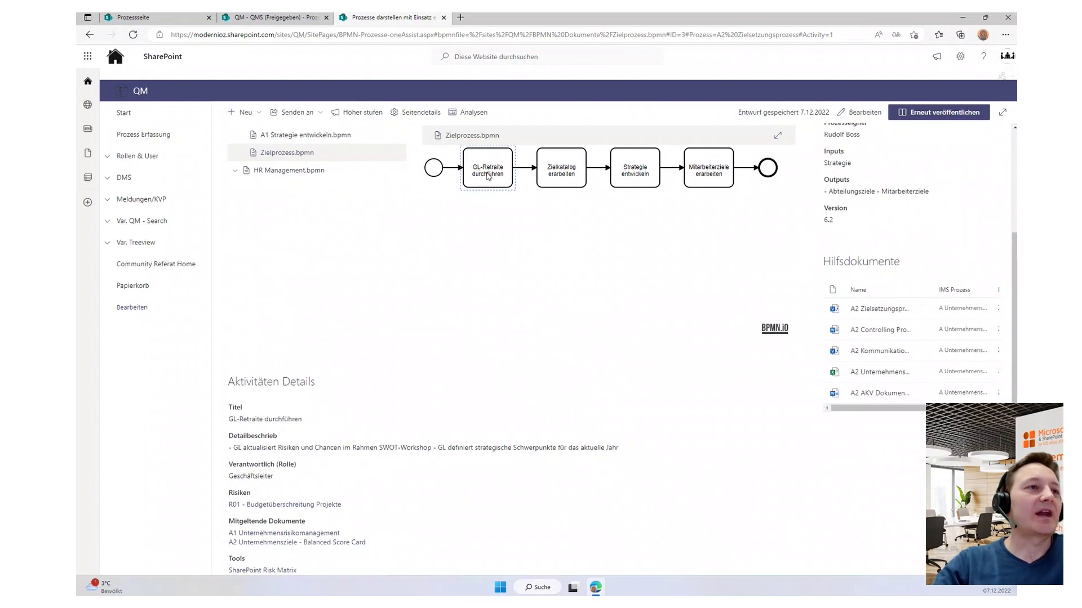
scroll(276, 439, down, 1)
scroll(276, 439, down, 1)
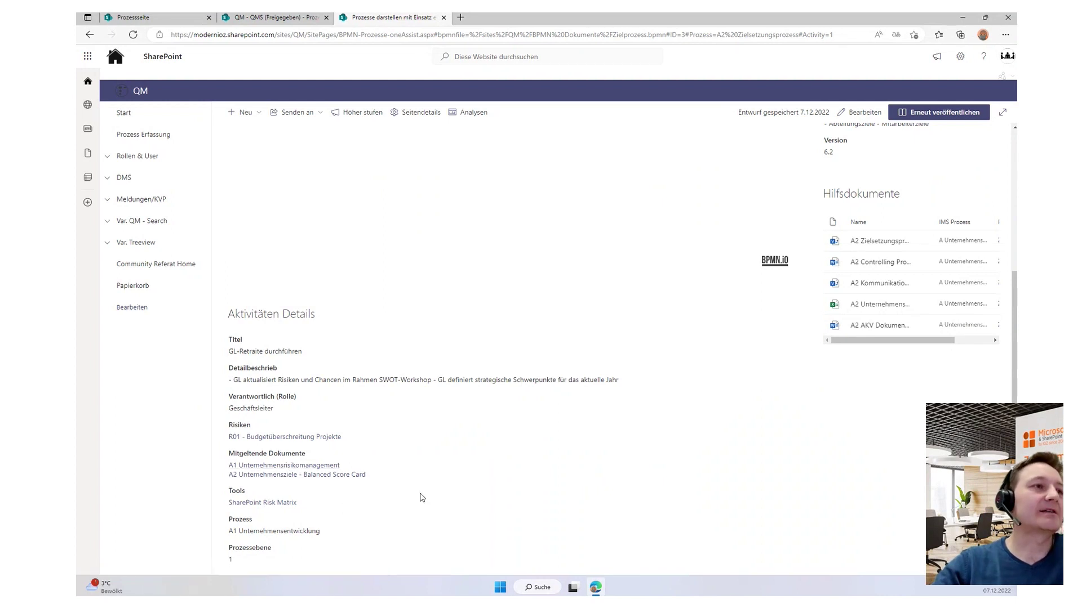
- Select the activity "Zielkatalog erarbeiten" in the diagram and highlight the Hilfsdokumente heading
scroll(422, 498, up, 4)
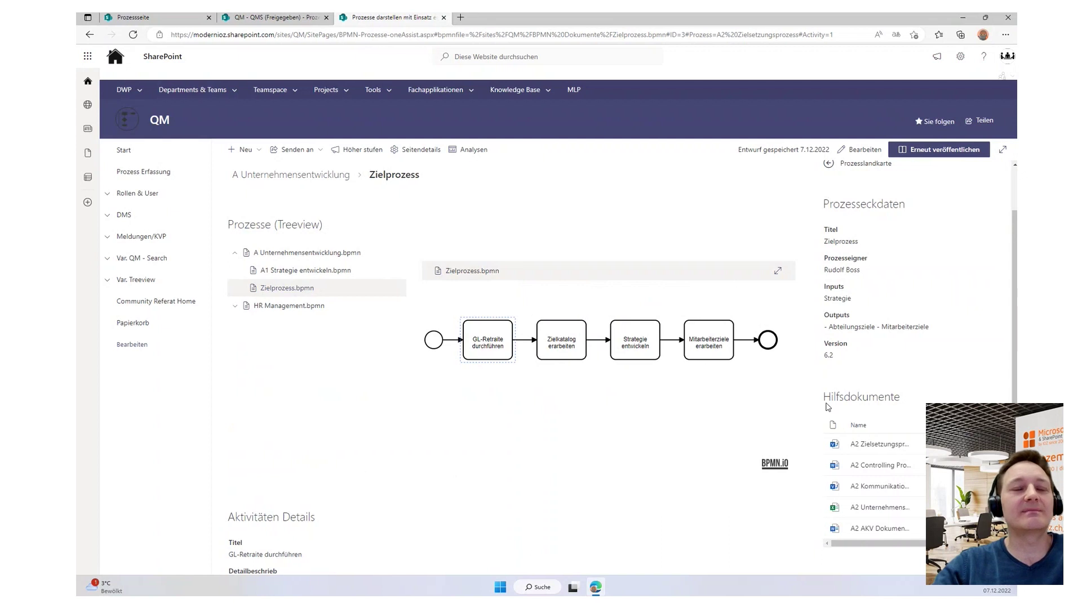
click(565, 345)
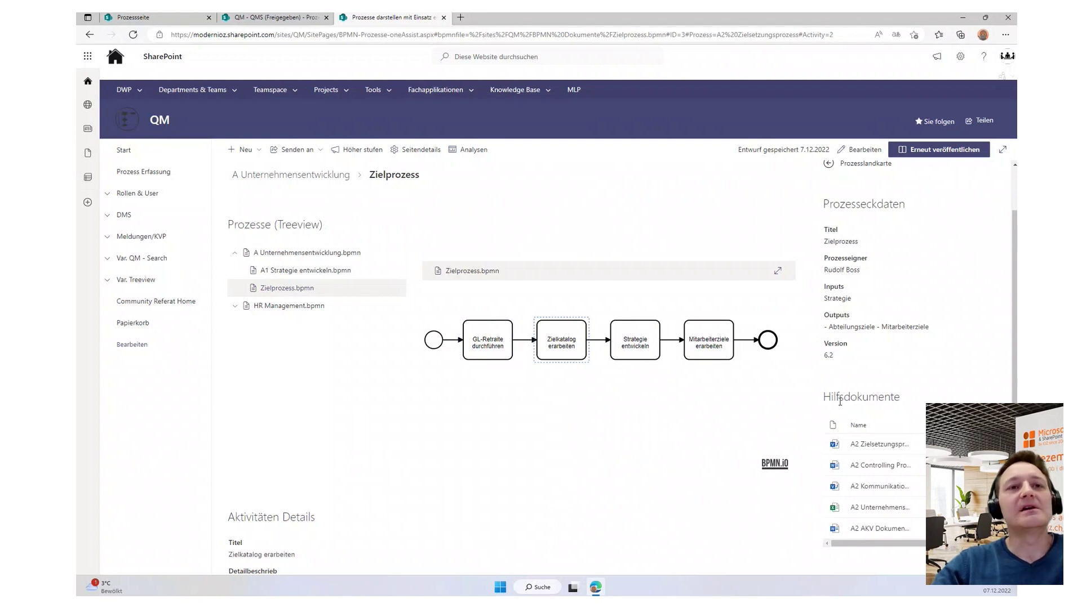
drag(825, 397, 902, 397)
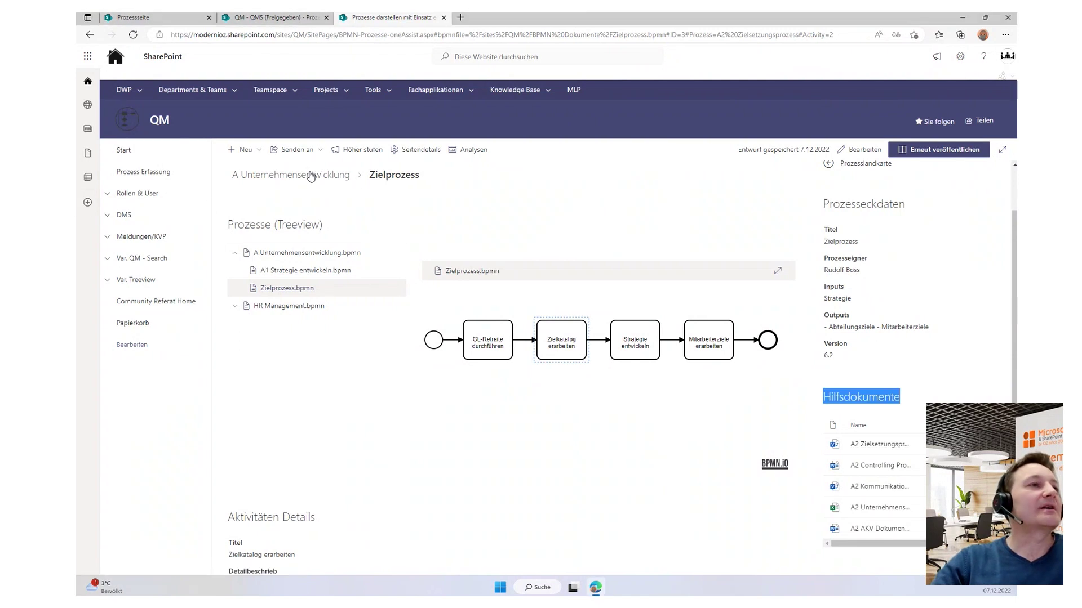
- Go up to A Unternehmensentwicklung through the breadcrumb path and open its subprocess A1 Strategie entwickeln
click(360, 176)
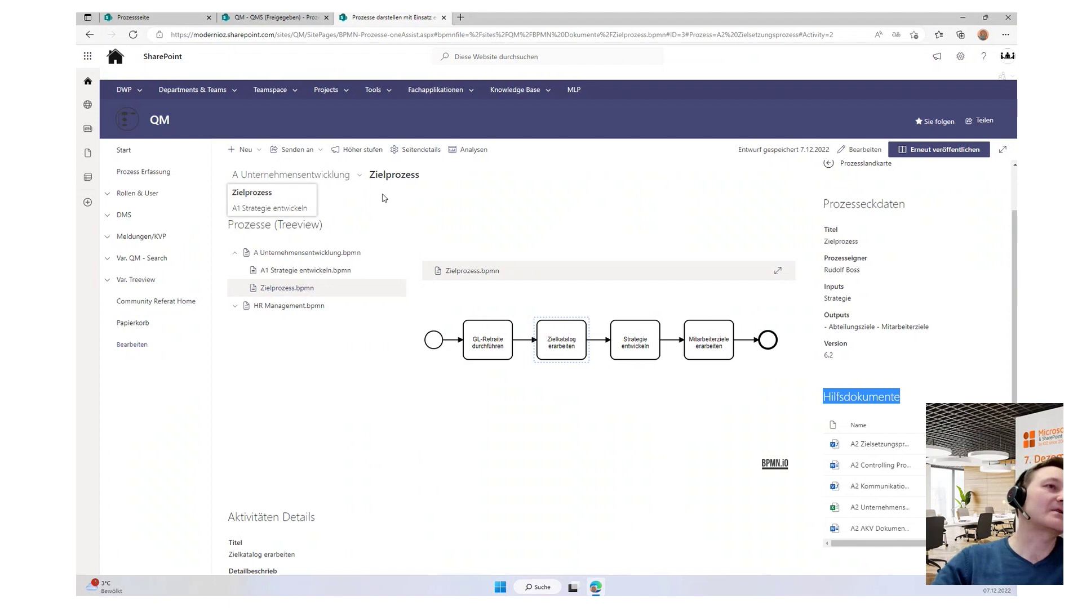
click(327, 174)
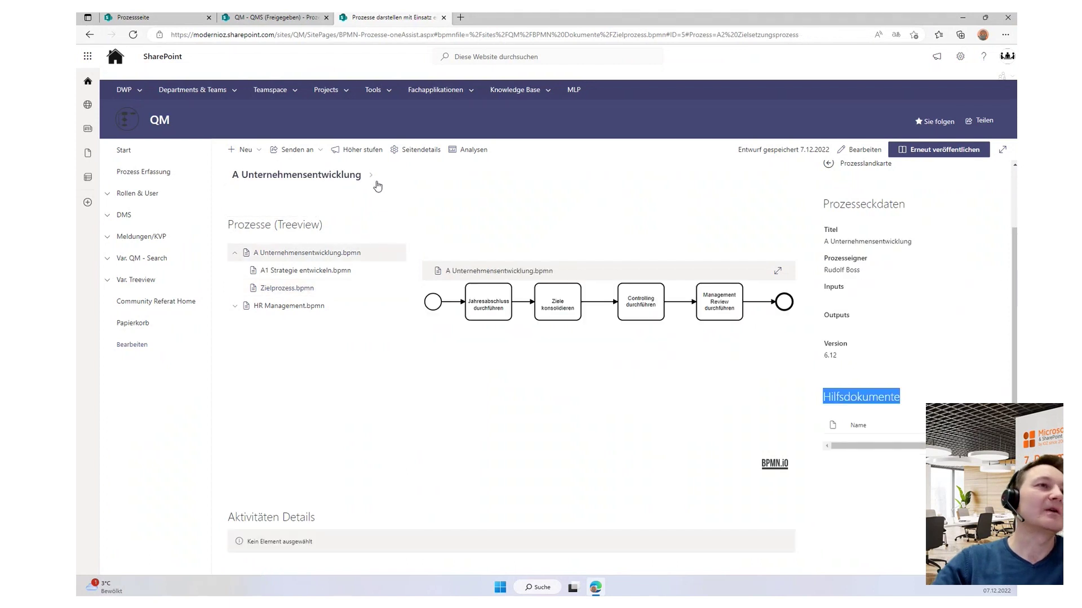
click(284, 209)
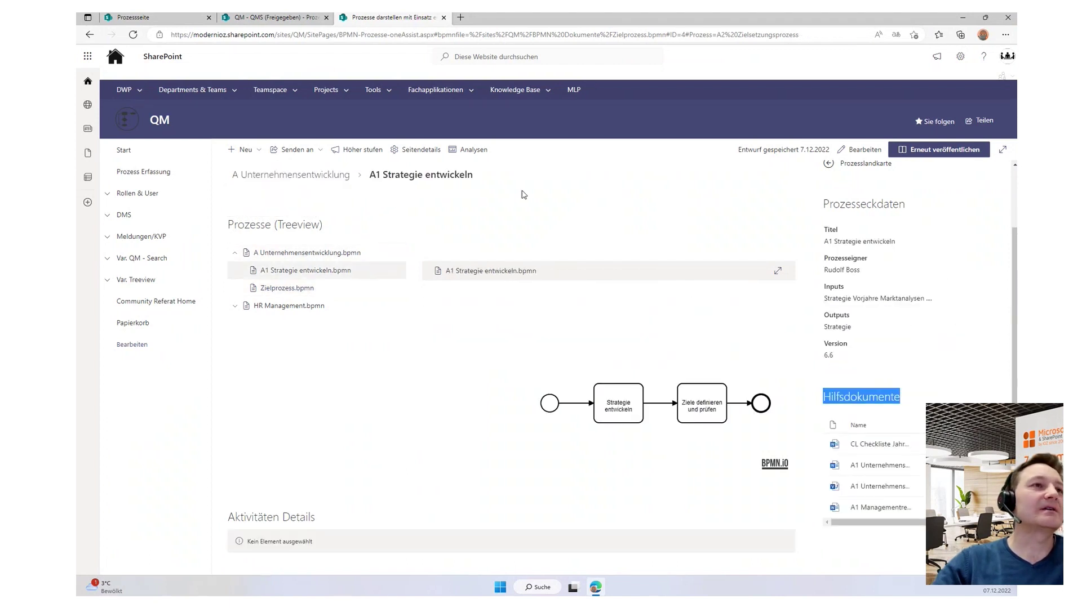
- Go back to Zielprozess through the breadcrumb path and highlight the page name BPMN-Prozesse-oneAssist.aspx in the web address
mouse_move(360, 178)
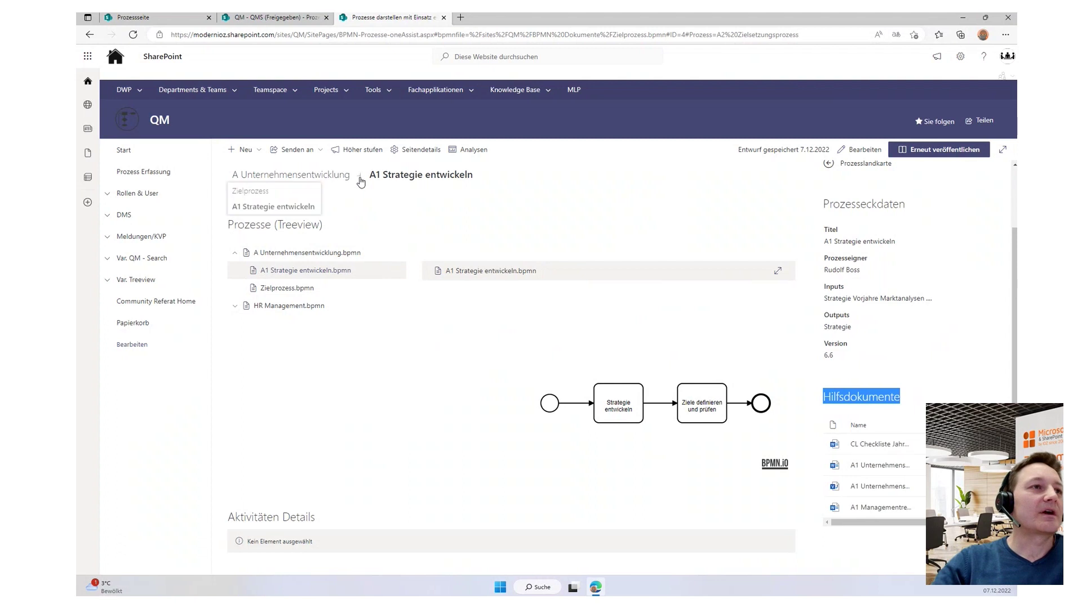
click(285, 196)
click(576, 188)
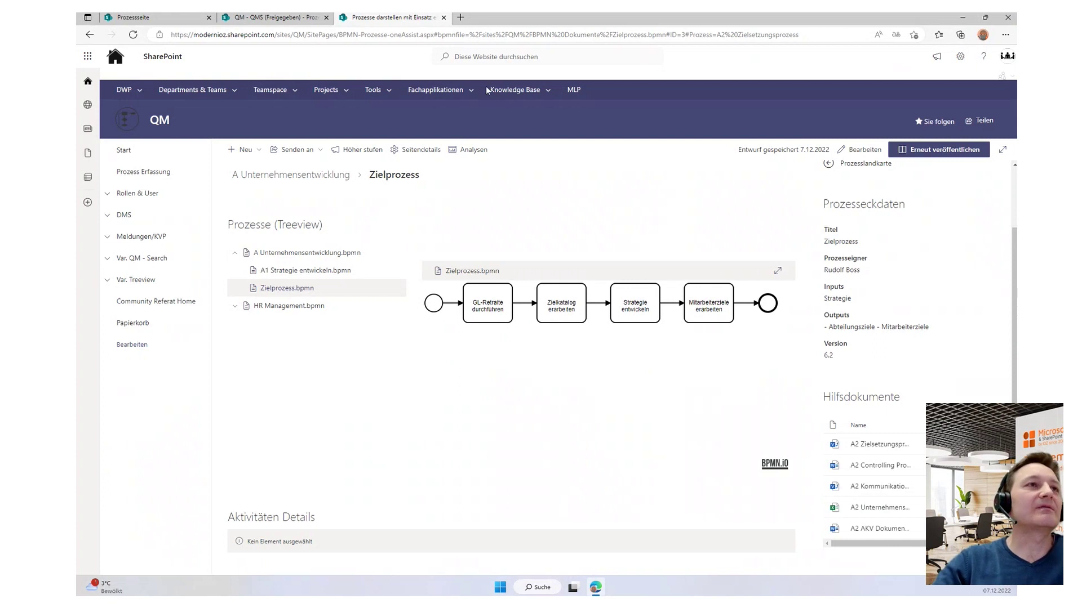
drag(339, 35, 423, 38)
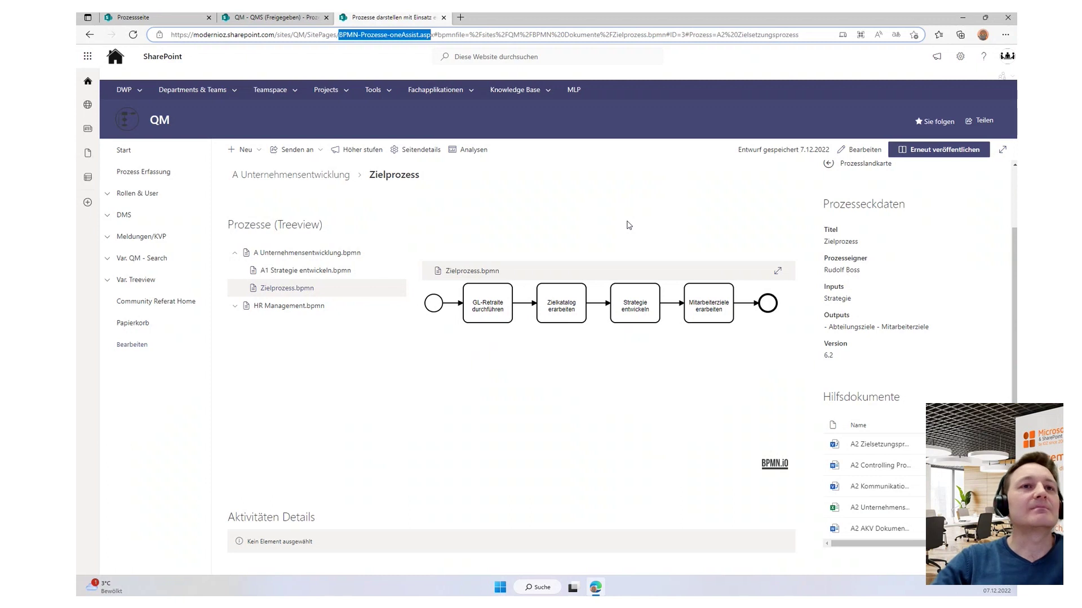
- Return to Community Referat Home and open Vorteile und Nachteile der Lösung for the Drittanbieter-Tools approach
click(239, 90)
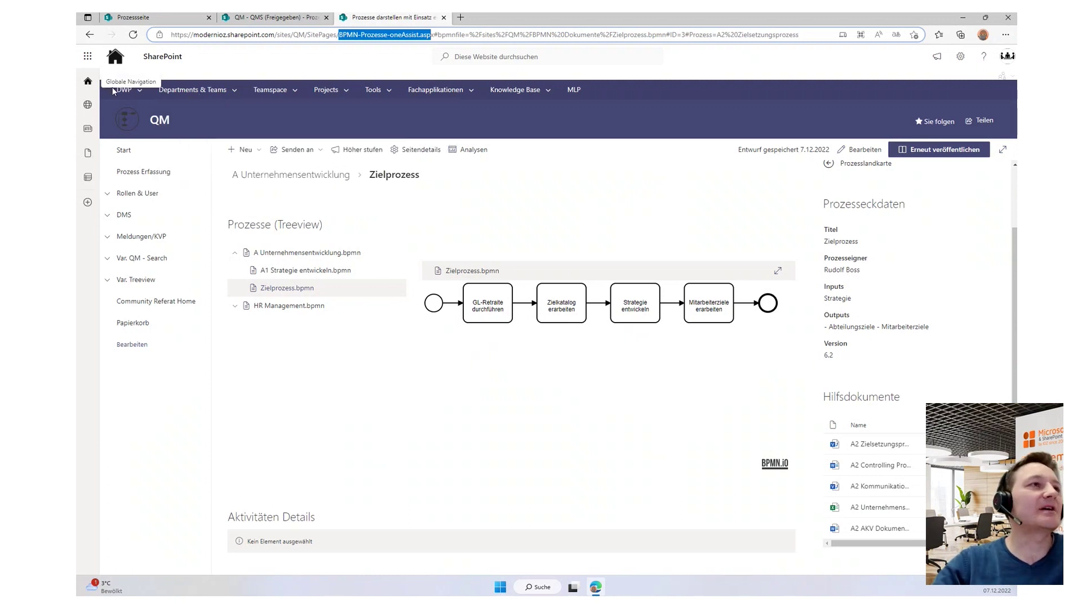
click(476, 213)
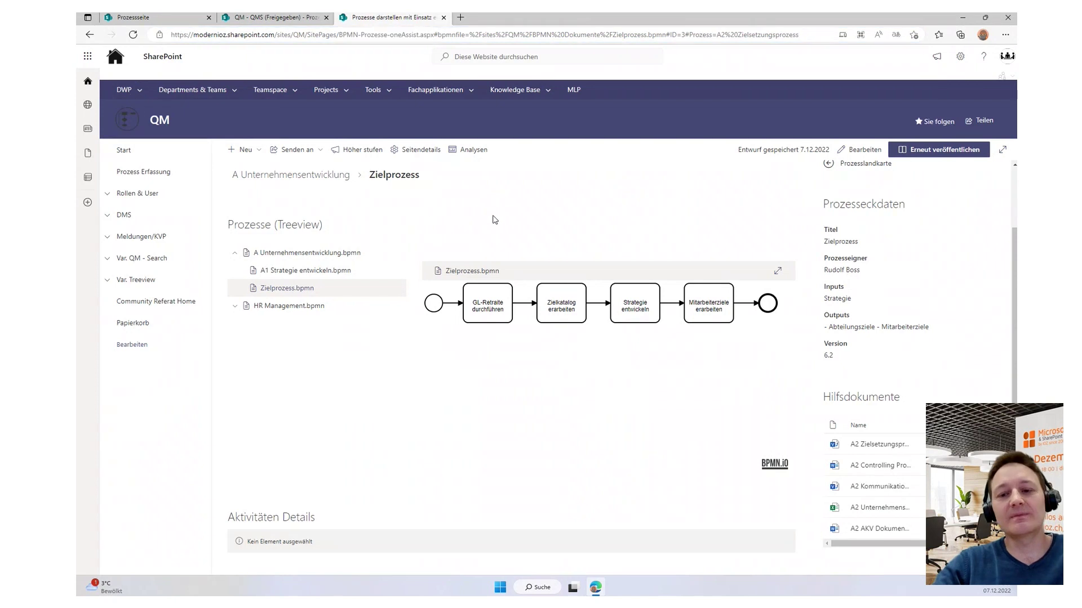
click(89, 36)
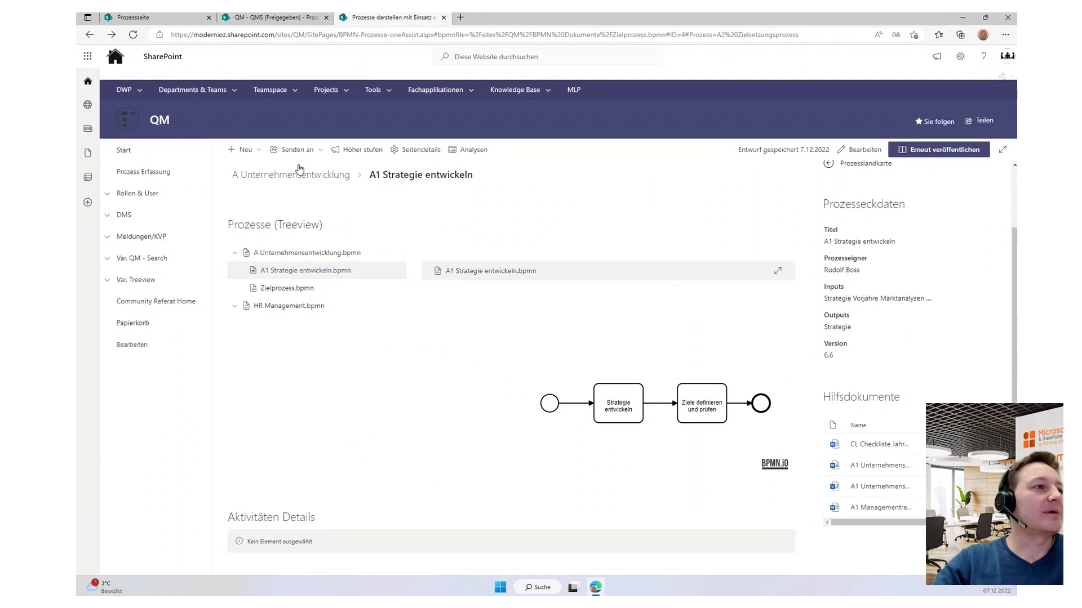
click(169, 302)
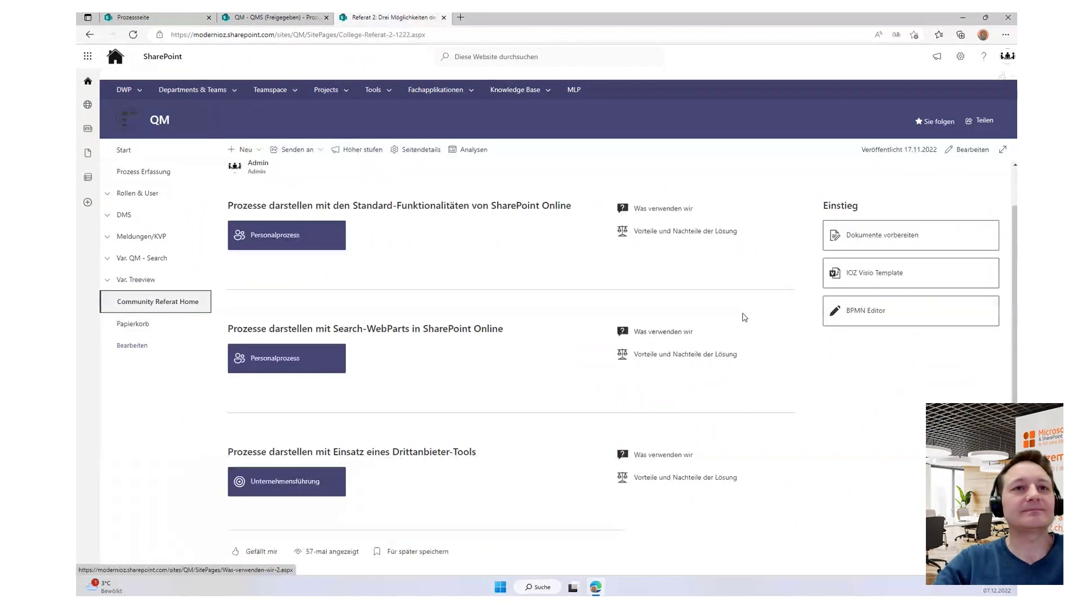
click(654, 479)
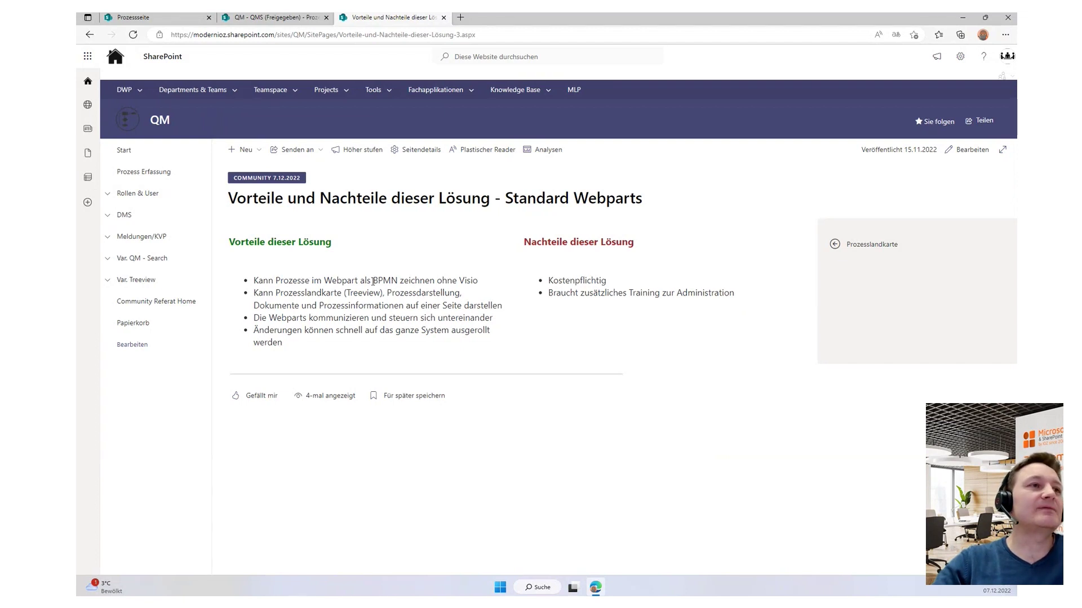
- Highlight BPMN in the first advantage, and the advantage about showing Prozesslandkarte, Prozessdarstellung, Dokumente and Prozessinformationen on one page
drag(373, 280, 401, 281)
click(402, 281)
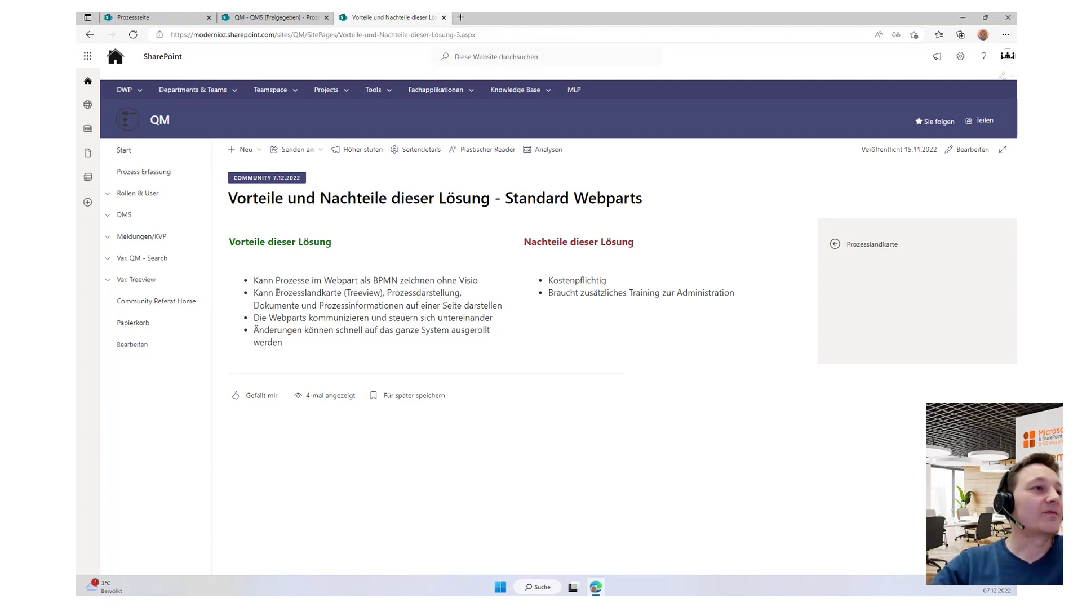
drag(254, 294, 505, 310)
click(507, 307)
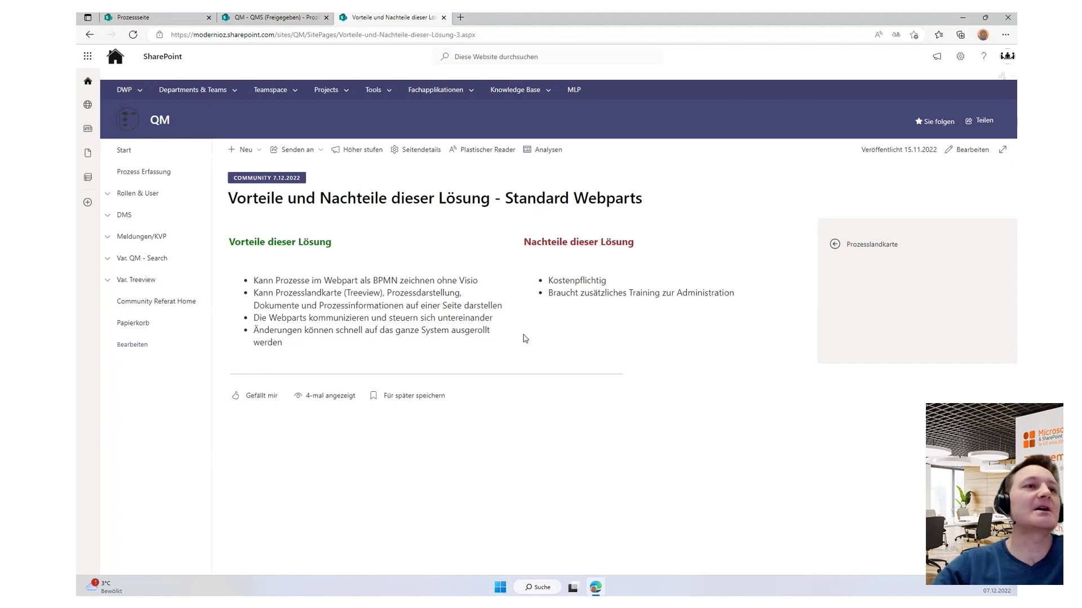
- Highlight the disadvantages Kostenpflichtig and Training zur Administration, and return to Community Referat Home
double_click(591, 278)
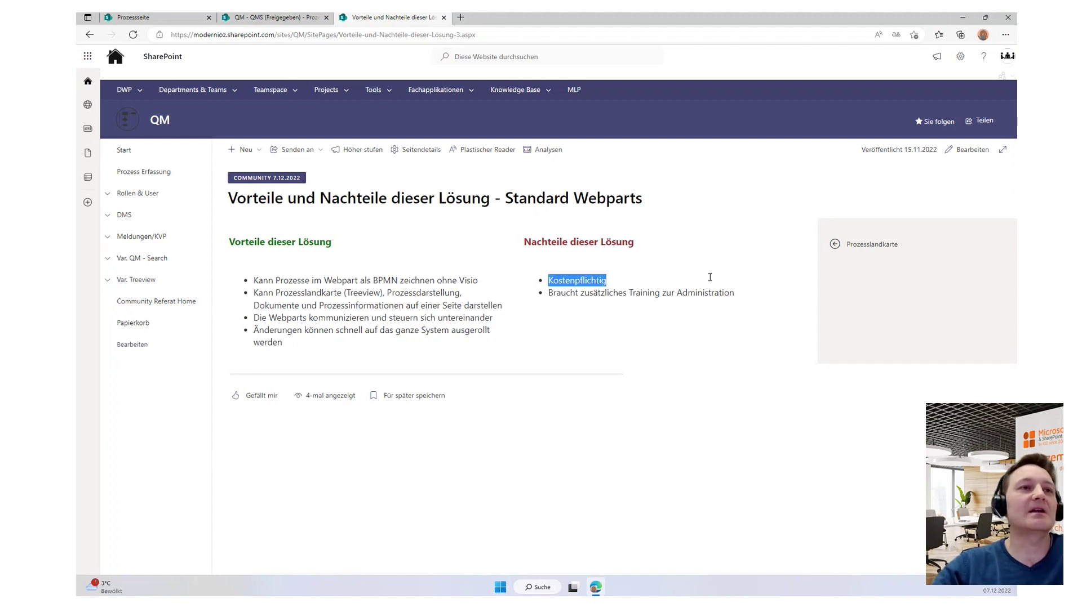
click(664, 283)
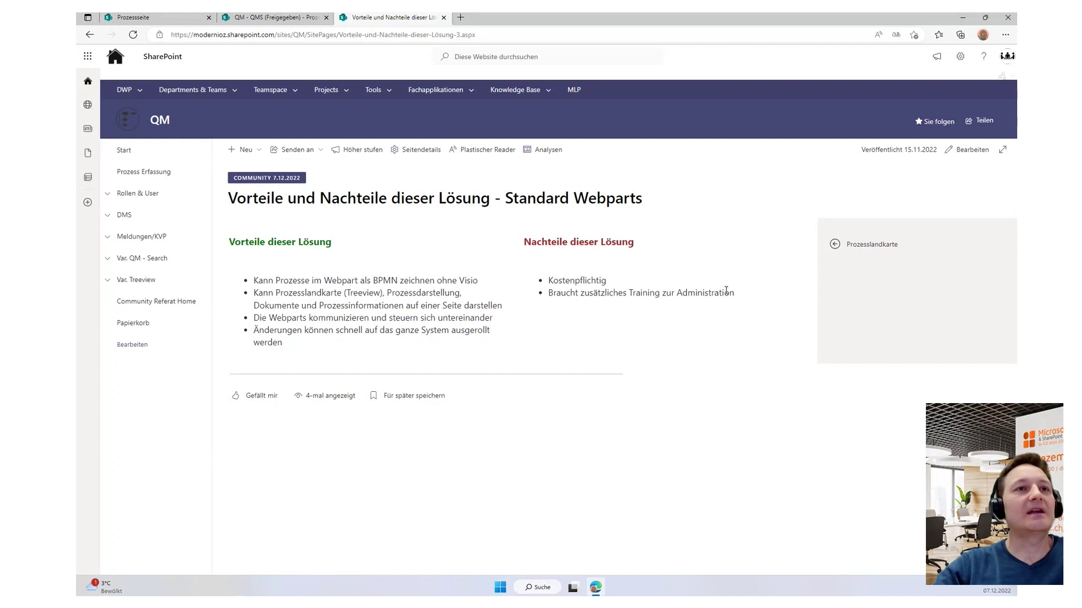
drag(734, 292, 632, 299)
click(697, 293)
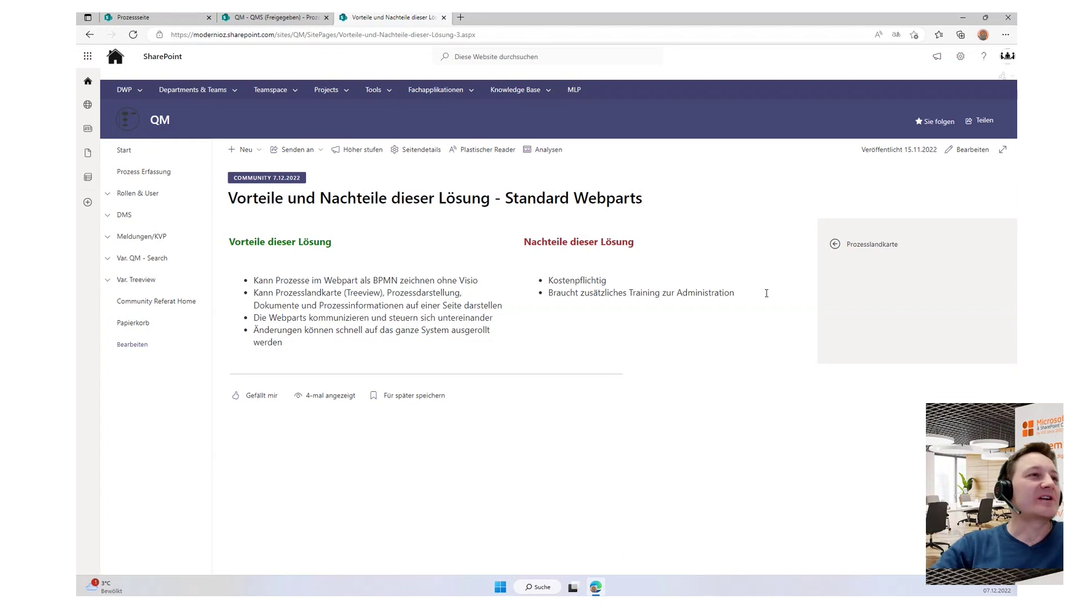
click(135, 302)
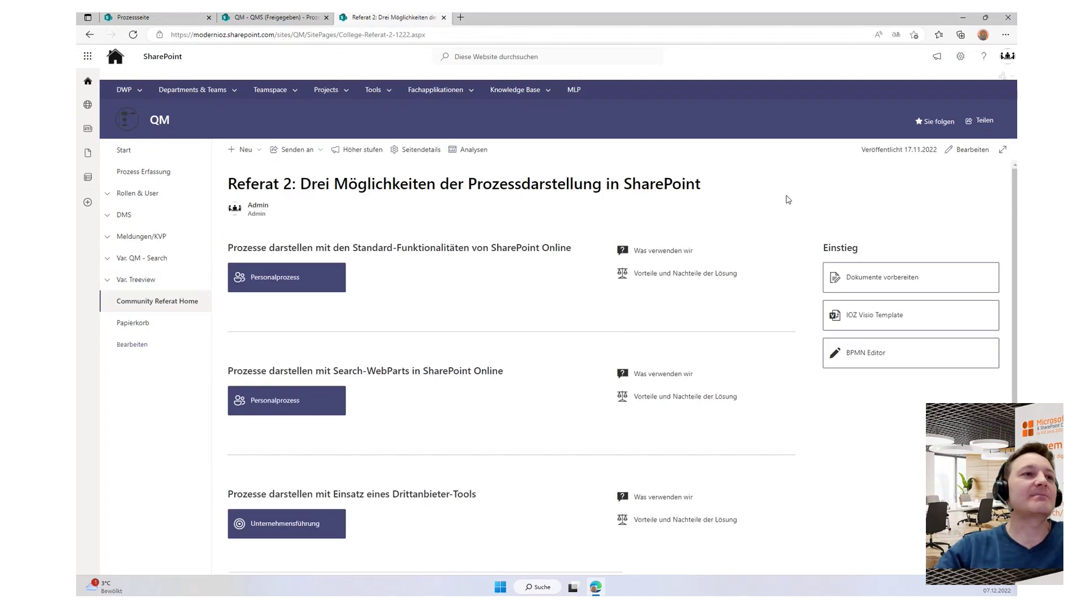